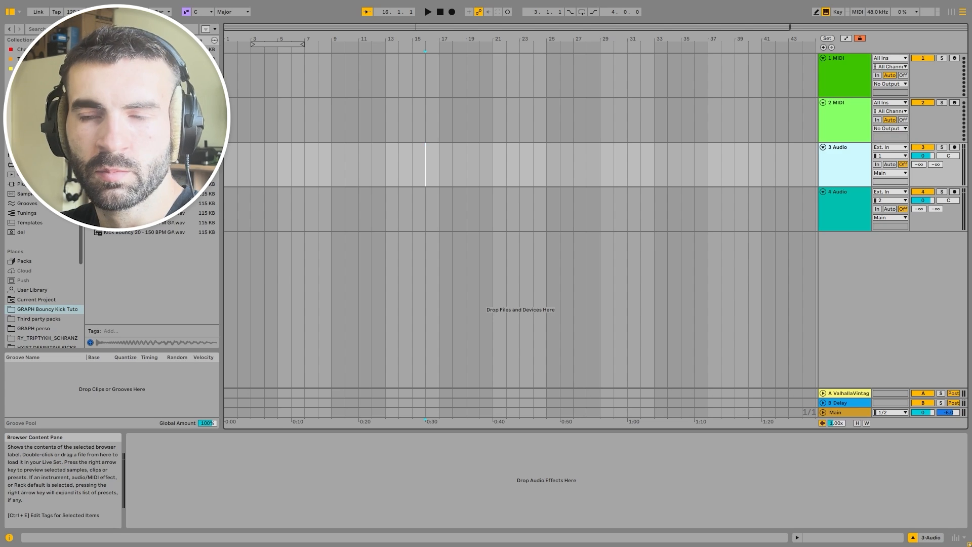
- Audition the kick samples in the GRAPH Bouncy Kick Tuto folder
click(152, 76)
key(Down)
key(Down)
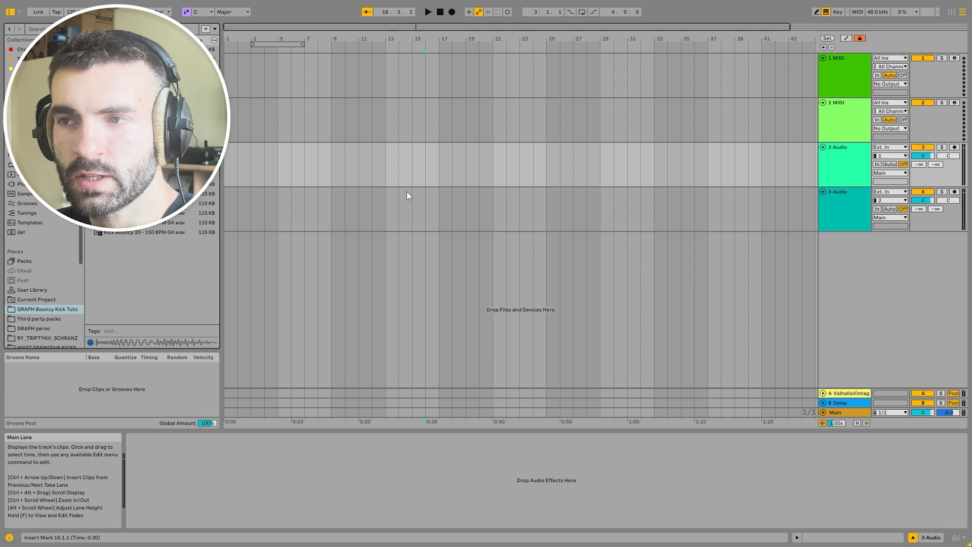
- Find the Kick 3 instrument by searching the browser and load it onto the 2 MIDI track
click(419, 178)
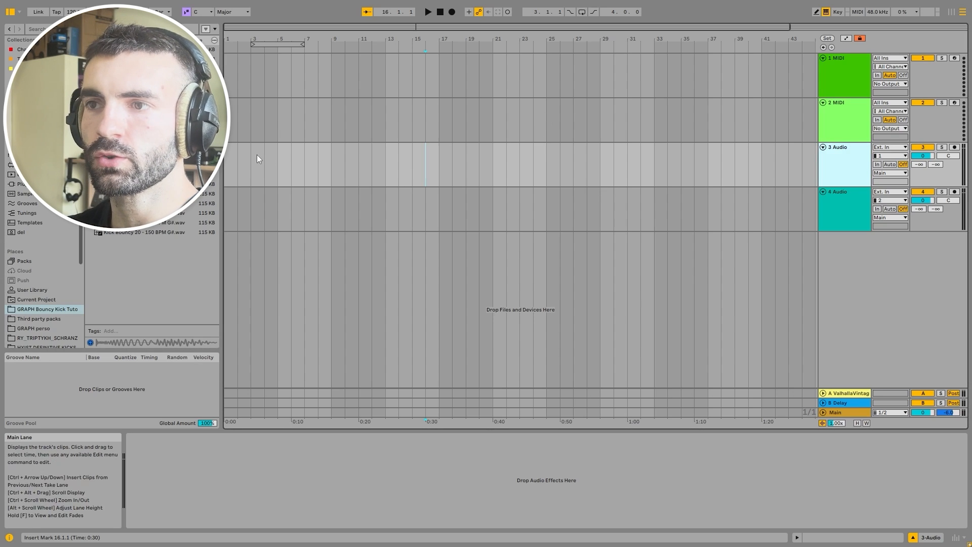
key(Up)
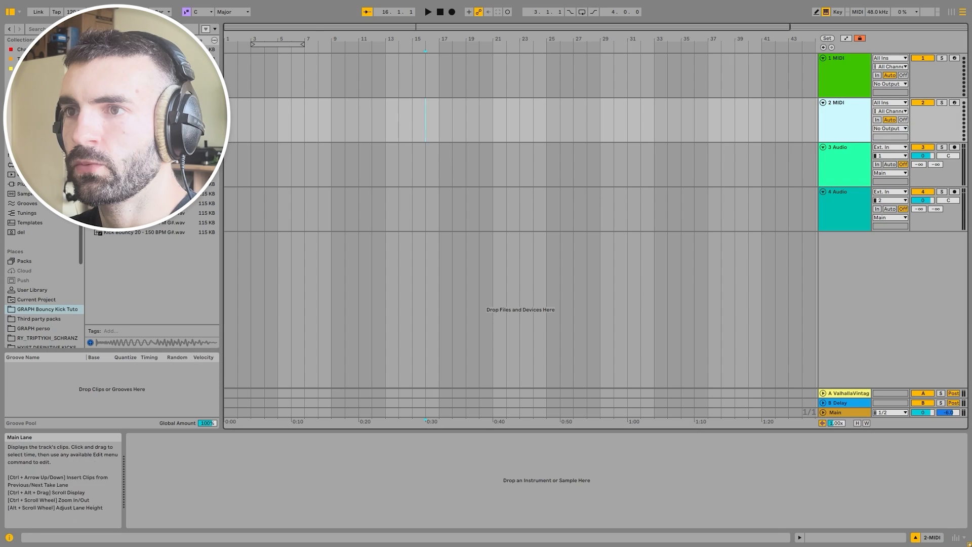
key(ctrl+f)
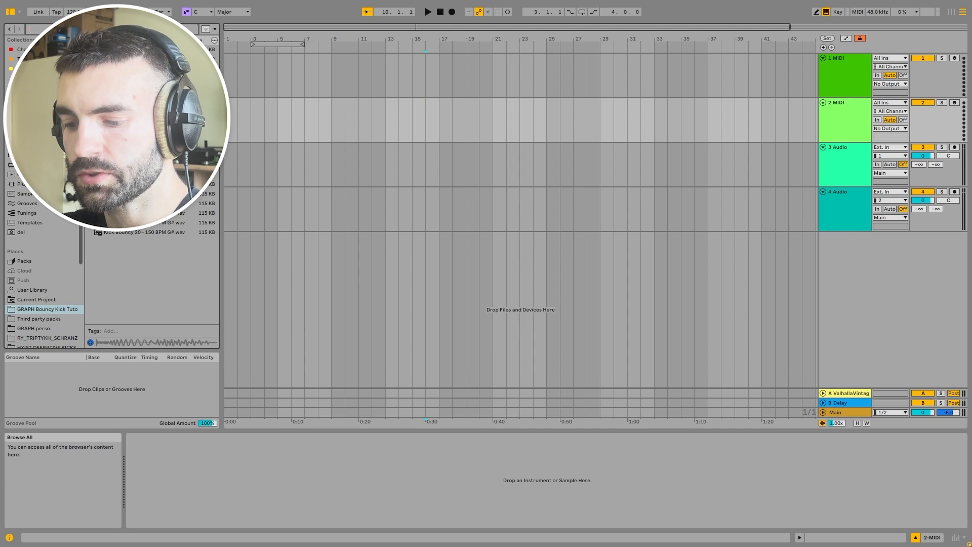
text(kick 3)
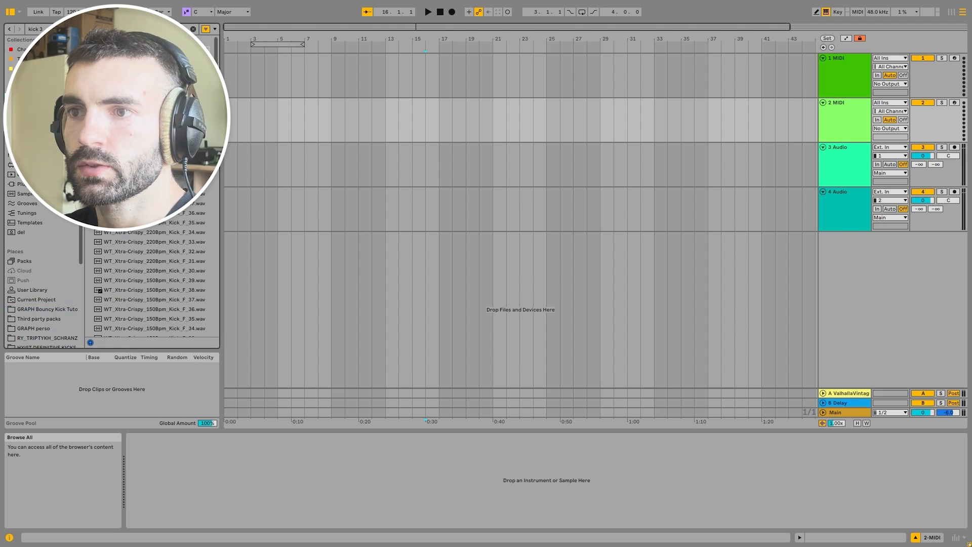
key(Down)
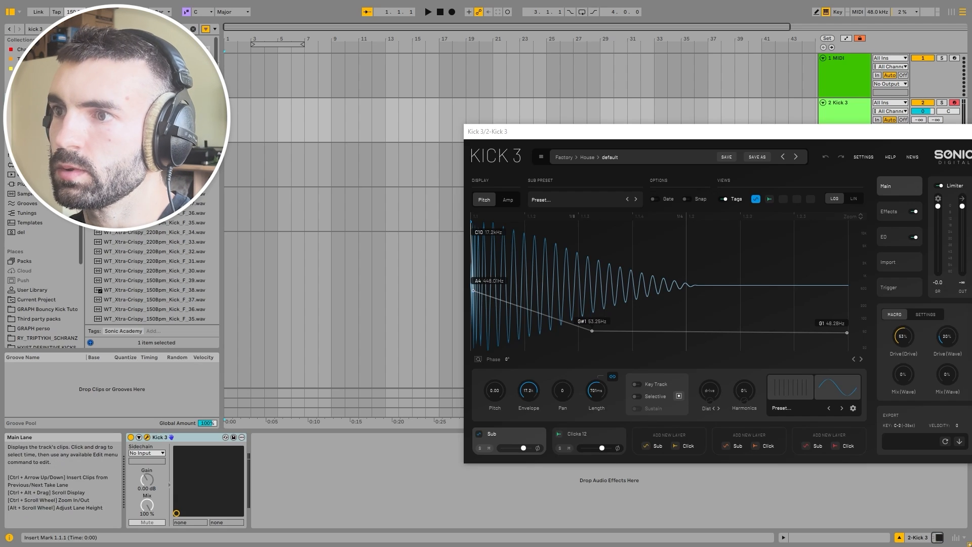
- Create a MIDI clip in bar 1 of the Kick 3 track with a bar-long C3 note, and play it
scroll(227, 117, up, 5)
drag(227, 117, 285, 106)
right_click(291, 109)
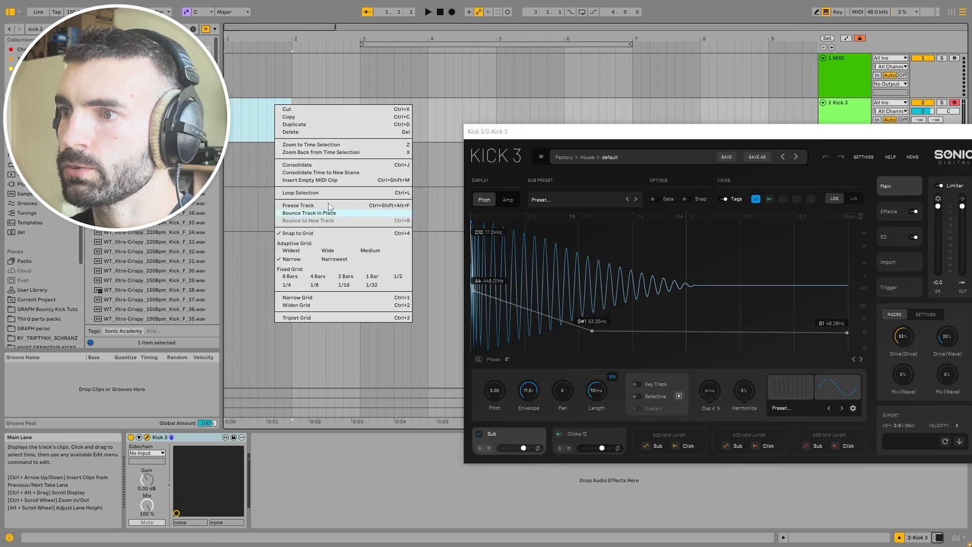
click(336, 210)
drag(953, 136, 672, 85)
key(space)
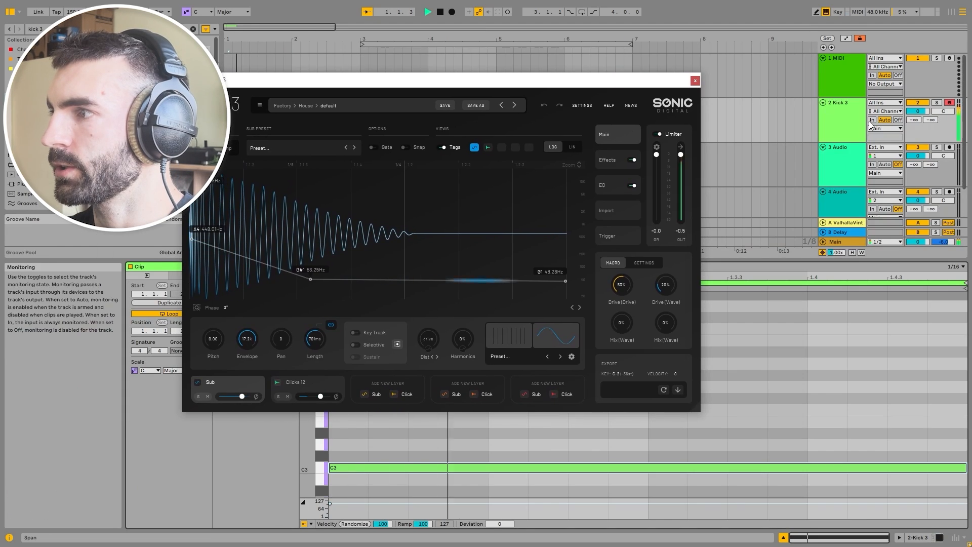
click(840, 103)
key(space)
- Remove the Clicks 12 layer from the Kick 3 instrument, keeping only the Sub layer
drag(510, 85, 578, 90)
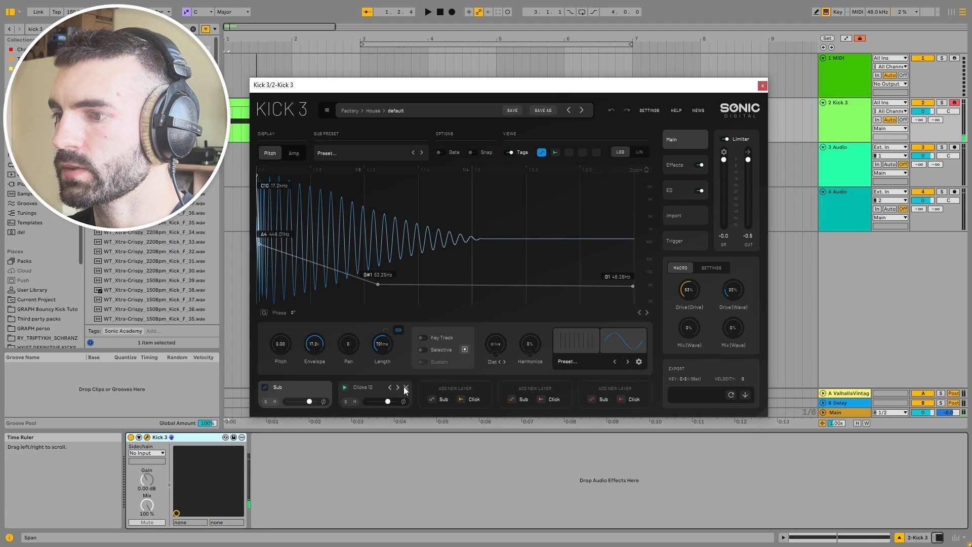
click(364, 399)
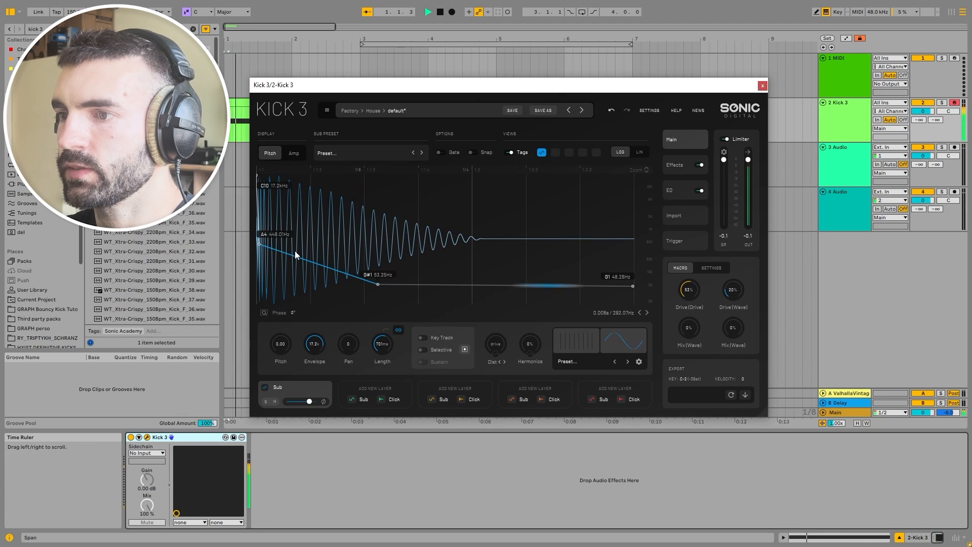
drag(494, 85, 631, 110)
- Loop the Kick 3 clip, play it, and shorten the arrangement loop to one beat from 1.1.1
click(280, 103)
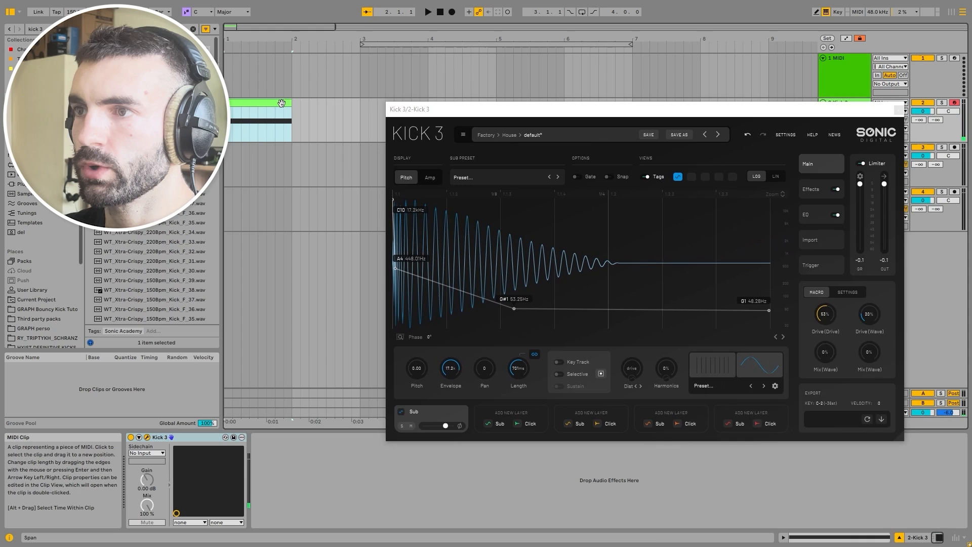
key(ctrl+l)
key(space)
key(space)
drag(290, 44, 241, 45)
- Reshape Kick 3's pitch envelope with points at about F#4 372.97 Hz, F#1 48.71 Hz and F#1 45.82 Hz, then audition it and close the plugin window
drag(514, 309, 618, 312)
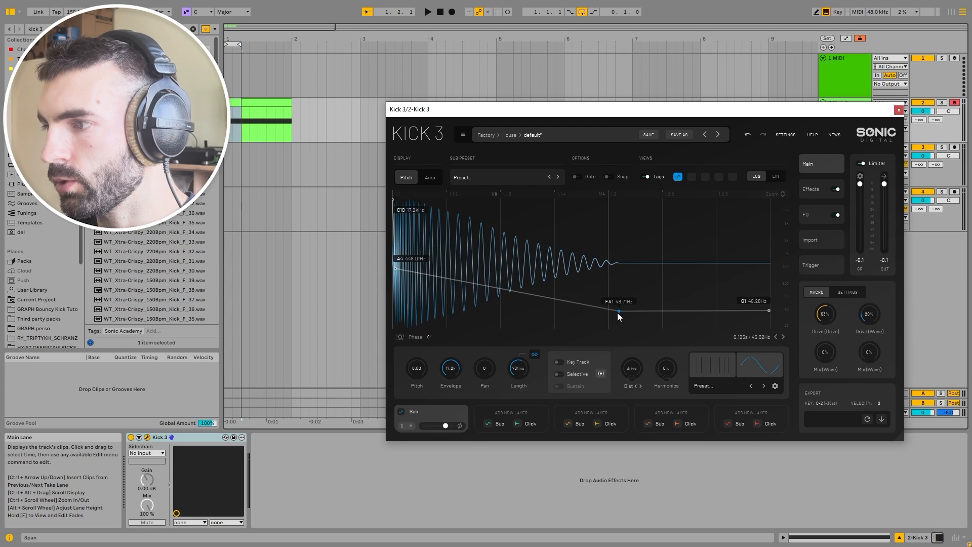
drag(769, 311, 769, 312)
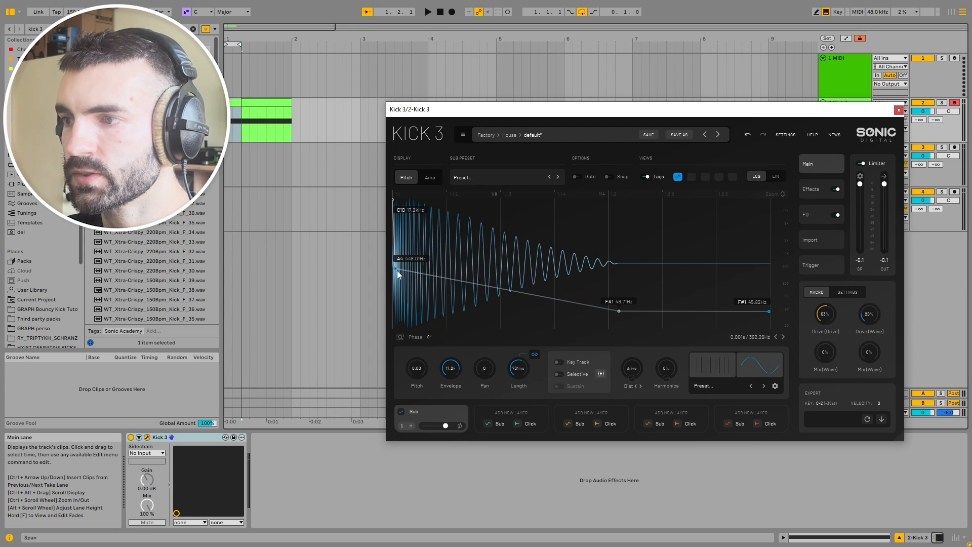
drag(397, 270, 454, 273)
drag(646, 111, 593, 63)
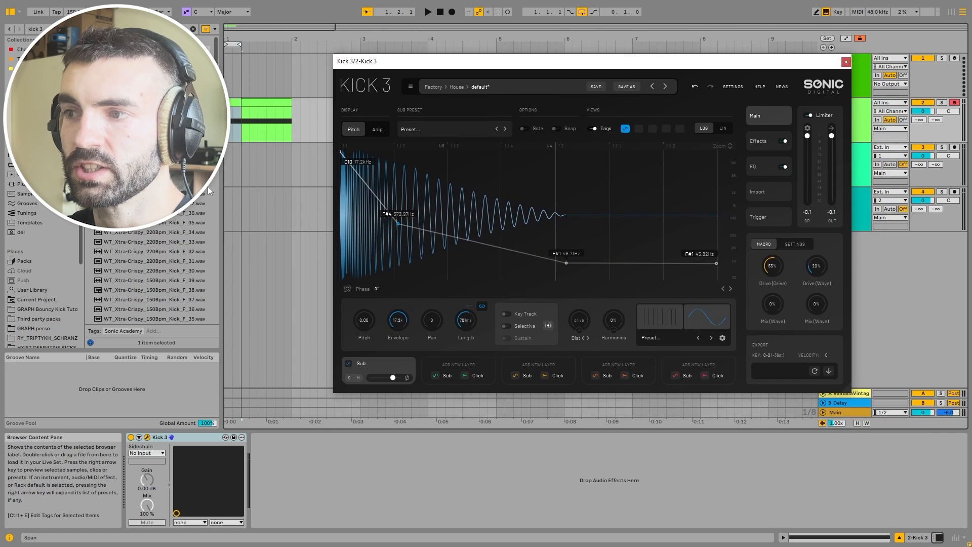
key(space)
click(845, 62)
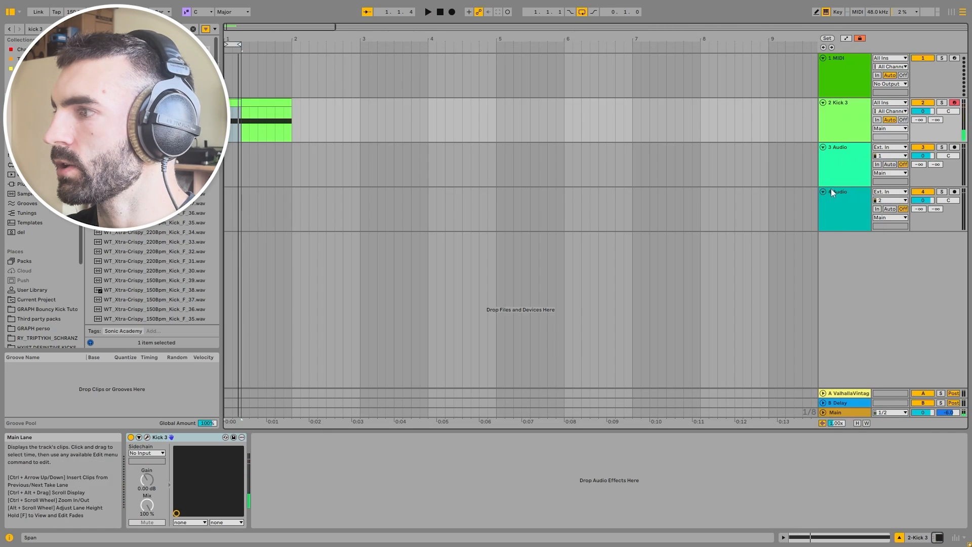
key(space)
- Set the 3 Audio track's input to Resampling, disarm the Kick 3 track, and solo both tracks
click(837, 152)
click(889, 147)
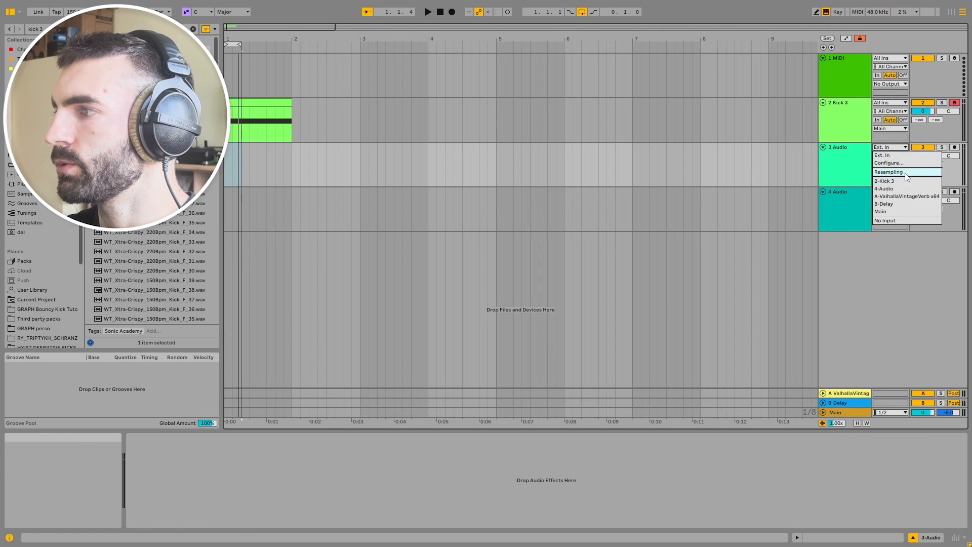
click(890, 164)
click(955, 102)
click(941, 147)
ctrl+click(941, 102)
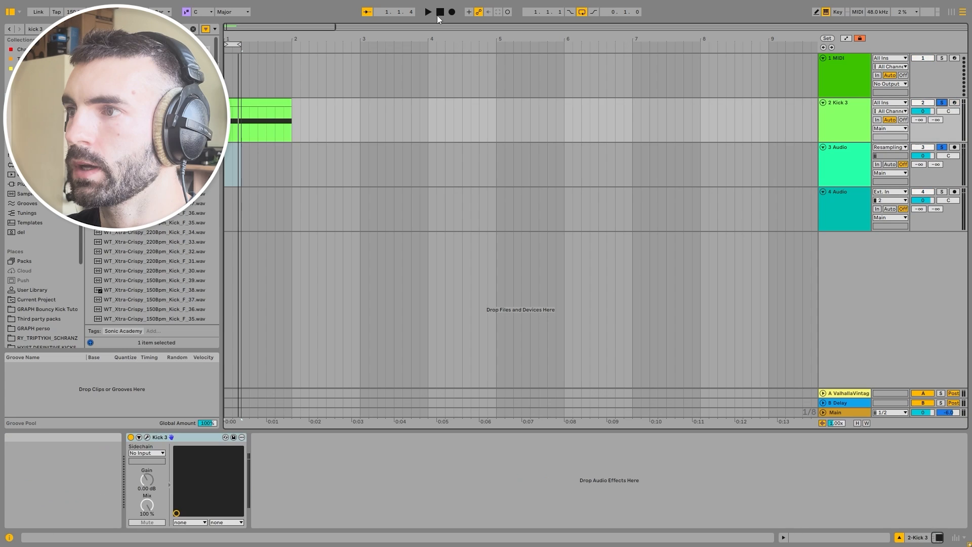
- Record the looped kick onto the 3 Audio track and extend the complete take back to 1.1.1 as a one-beat clip
click(439, 12)
click(451, 12)
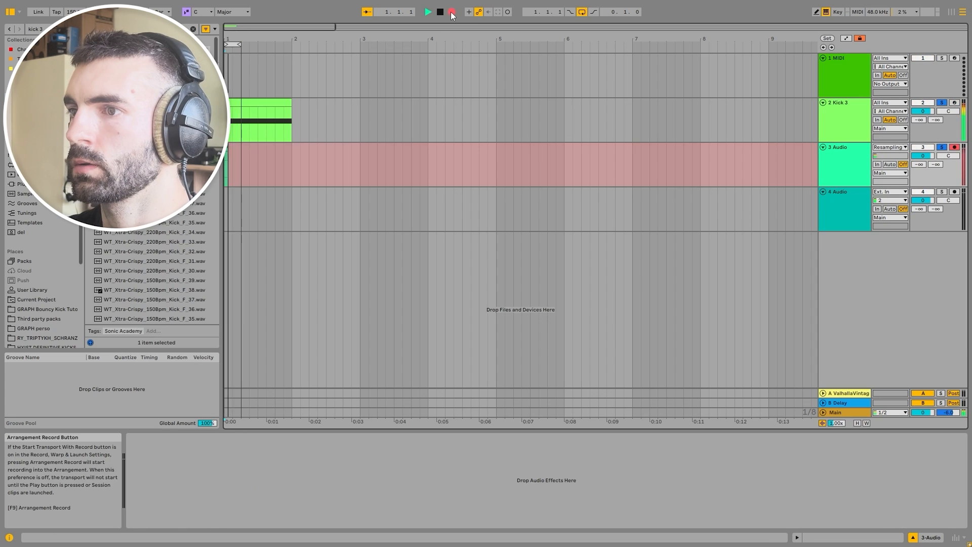
key(space)
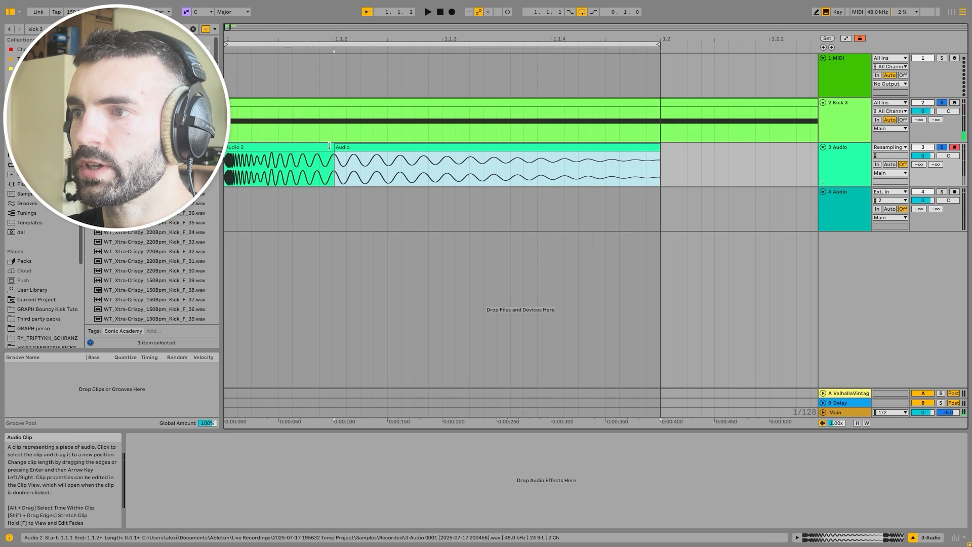
drag(334, 145, 225, 146)
scroll(269, 166, down, 4)
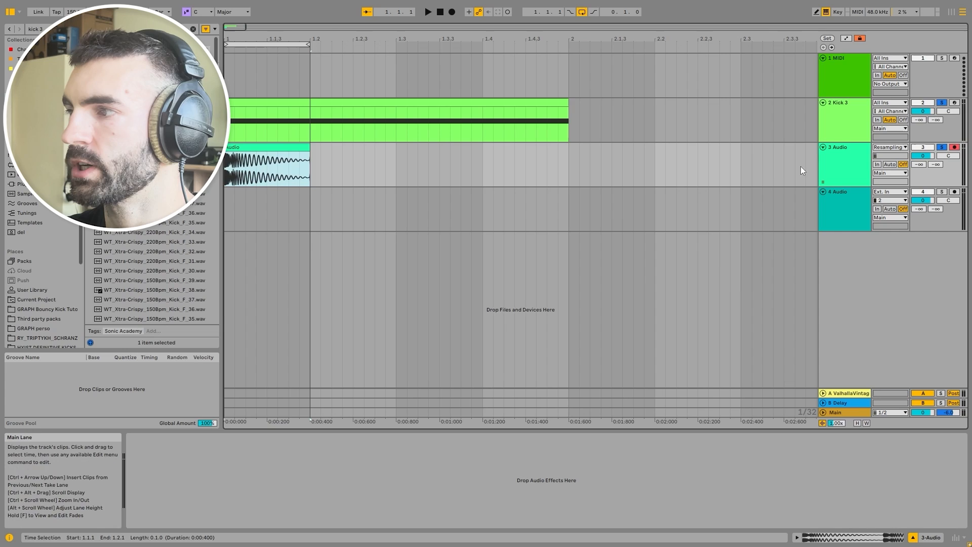
- Duplicate the 3 Audio track twice and shorten the 5 Audio clip to end at 1.1.3
click(837, 168)
key(ctrl+d)
key(ctrl+d)
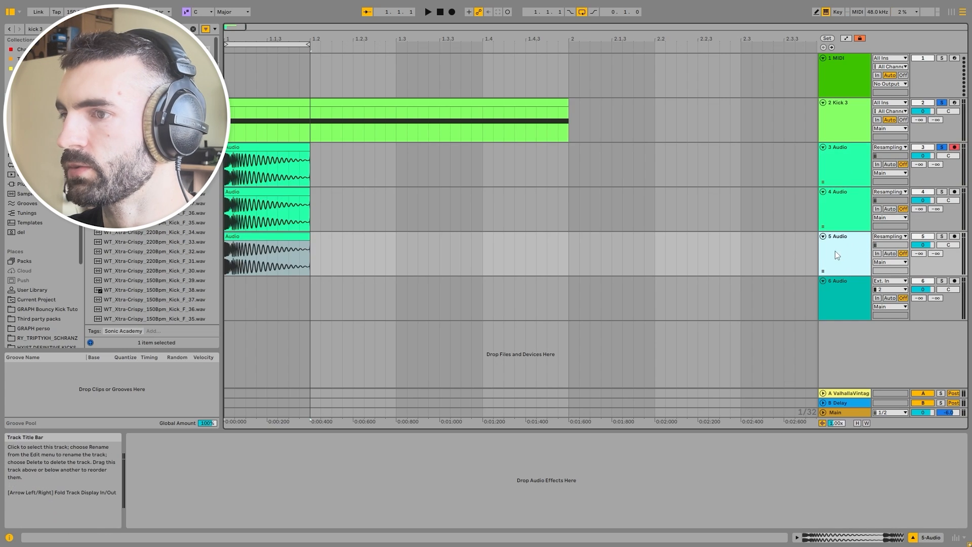
drag(308, 241, 266, 241)
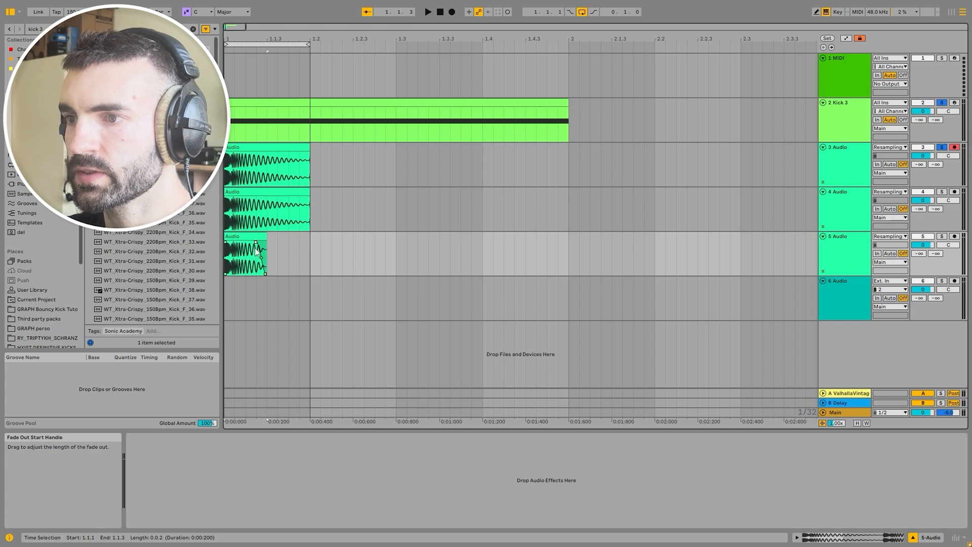
- Solo the 5 Audio track and rename it "low punch"
double_click(831, 251)
text(pun,c)
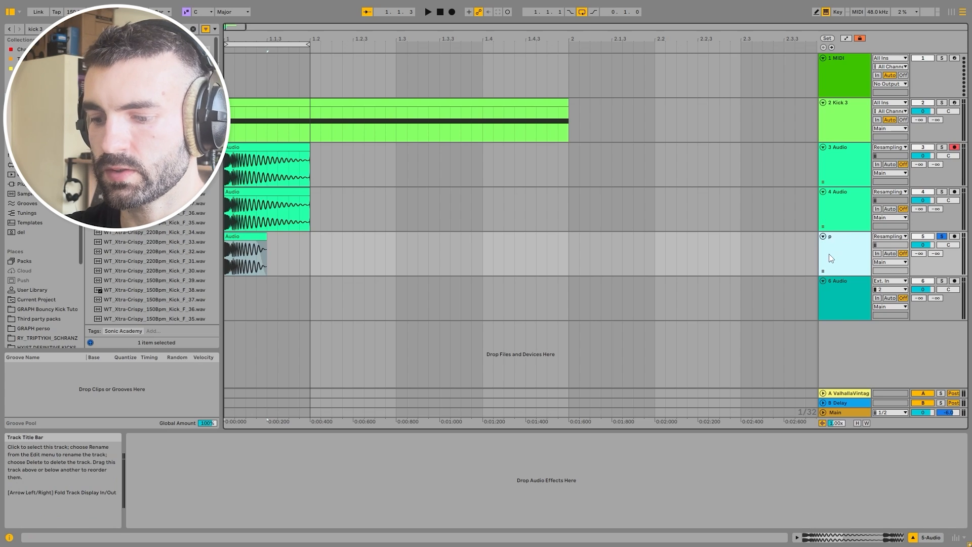
key(BackSpace)
key(BackSpace)
key(BackSpace)
key(BackSpace)
key(BackSpace)
text(low punch)
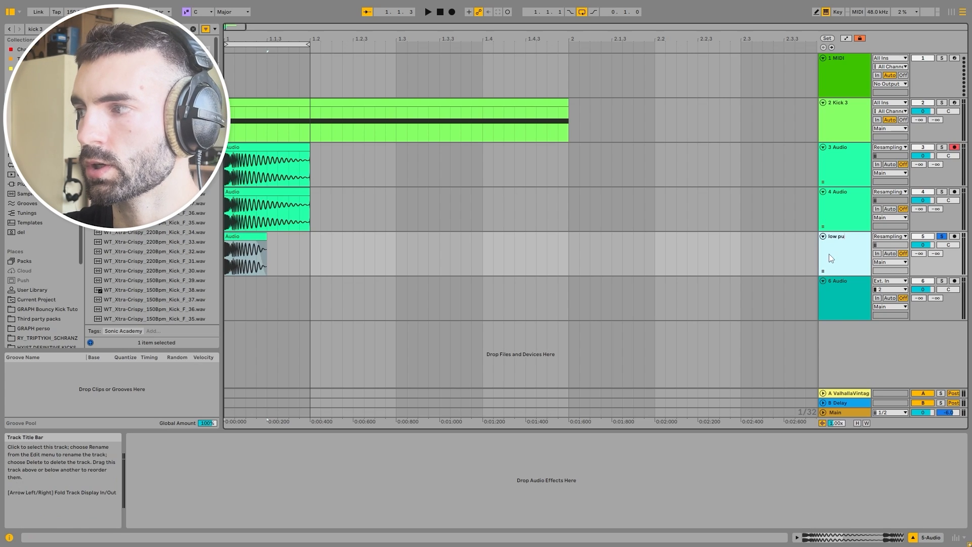
key(Return)
- Duplicate the low punch track and rename the upper copy "mid punch"
key(ctrl+d)
click(862, 259)
key(ctrl+r)
text(mid punch)
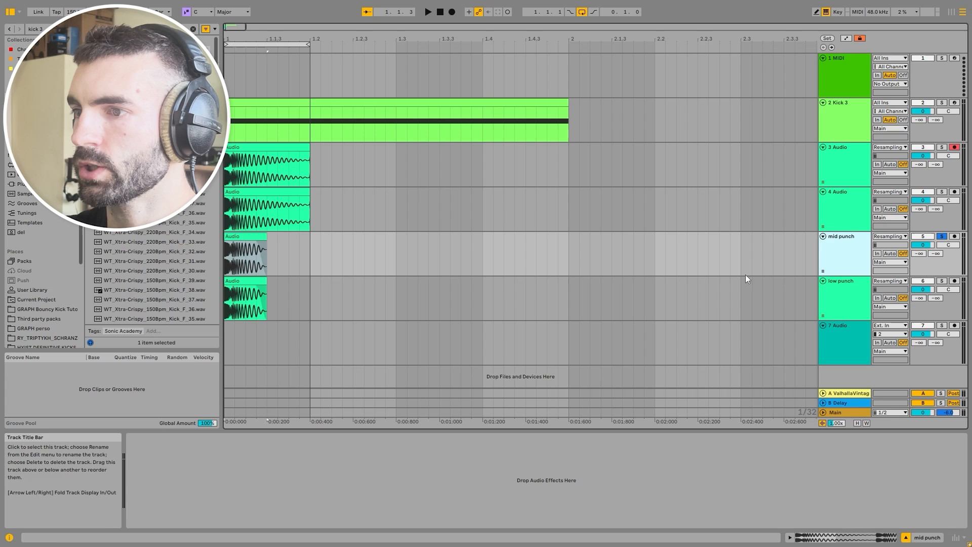
- Transpose the mid punch clip up 12 semitones and turn off its warping
double_click(255, 236)
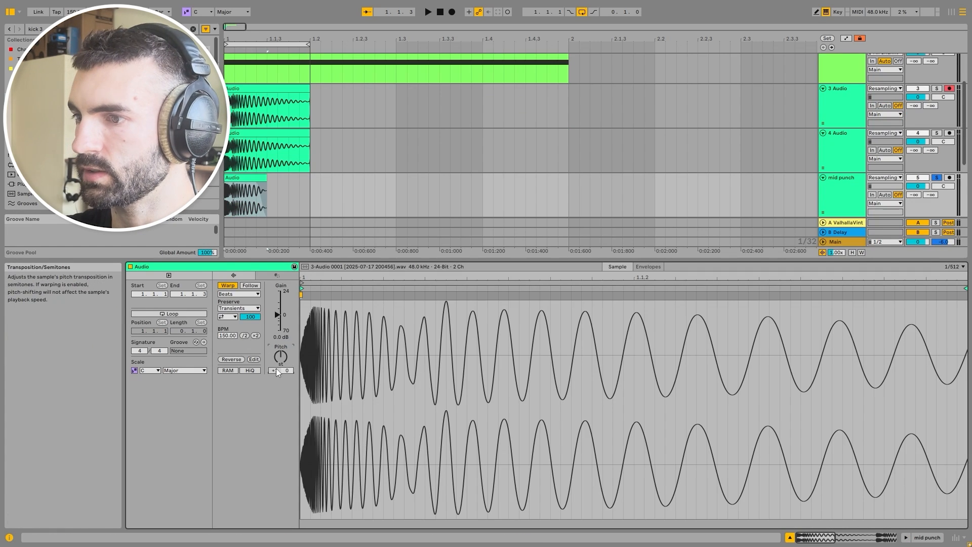
double_click(825, 193)
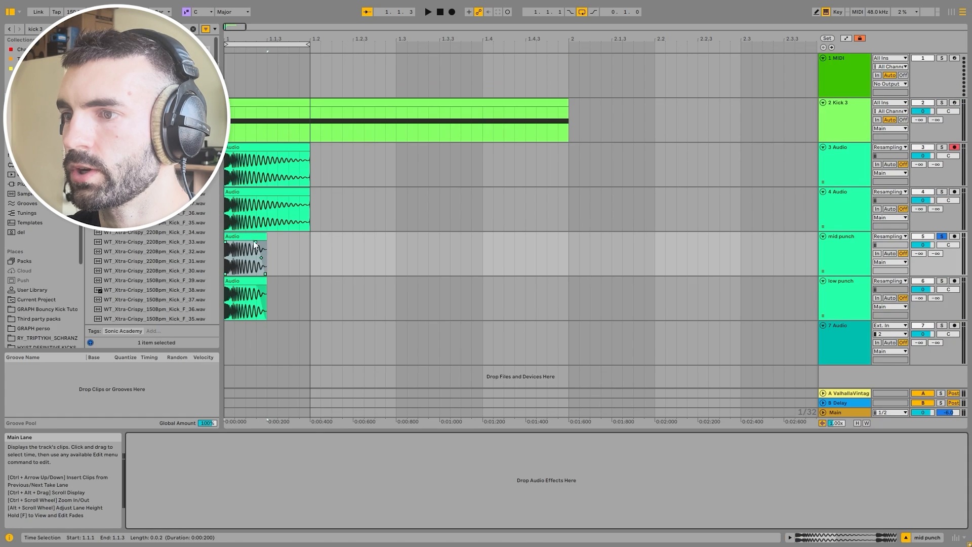
double_click(254, 236)
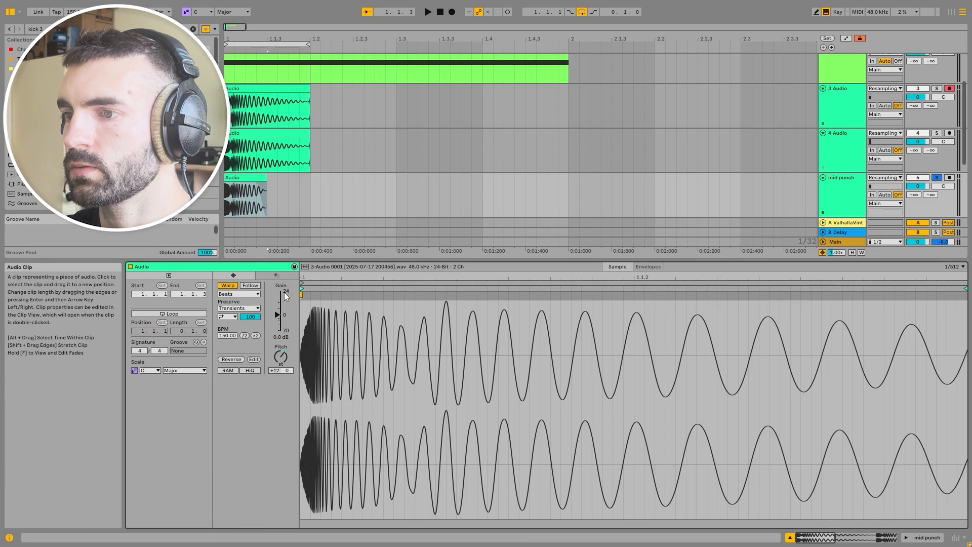
click(244, 284)
double_click(843, 196)
- Duplicate the mid punch track and rename the upper copy "high punch"
click(847, 266)
key(ctrl+d)
click(847, 262)
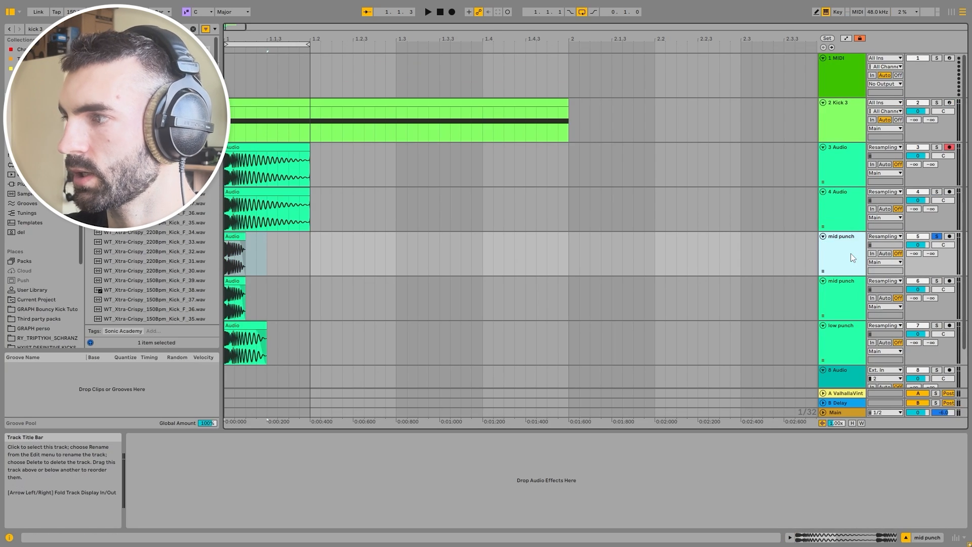
key(ctrl+r)
text(high punch)
- Set the high punch clip's pitch transposition to 24 semitones
right_click(850, 254)
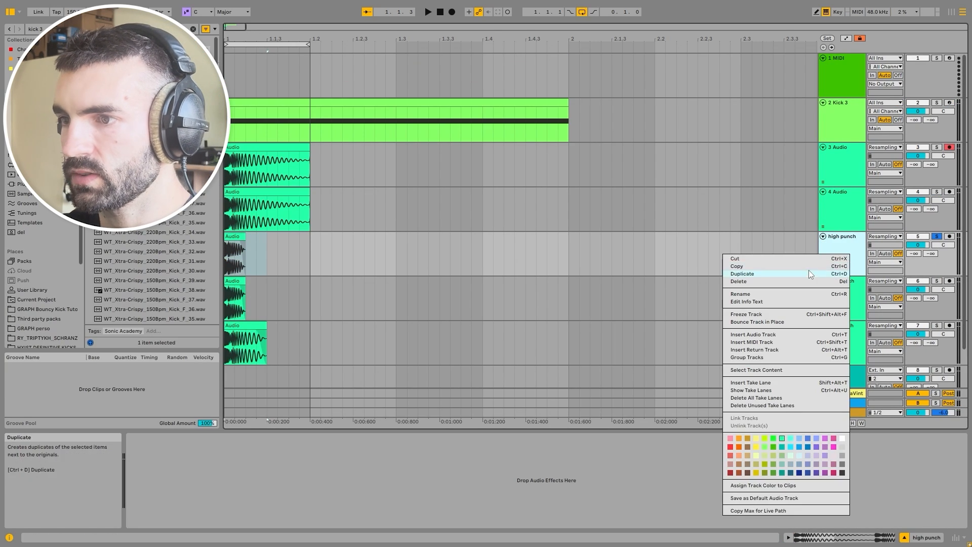
click(236, 237)
double_click(236, 236)
click(274, 370)
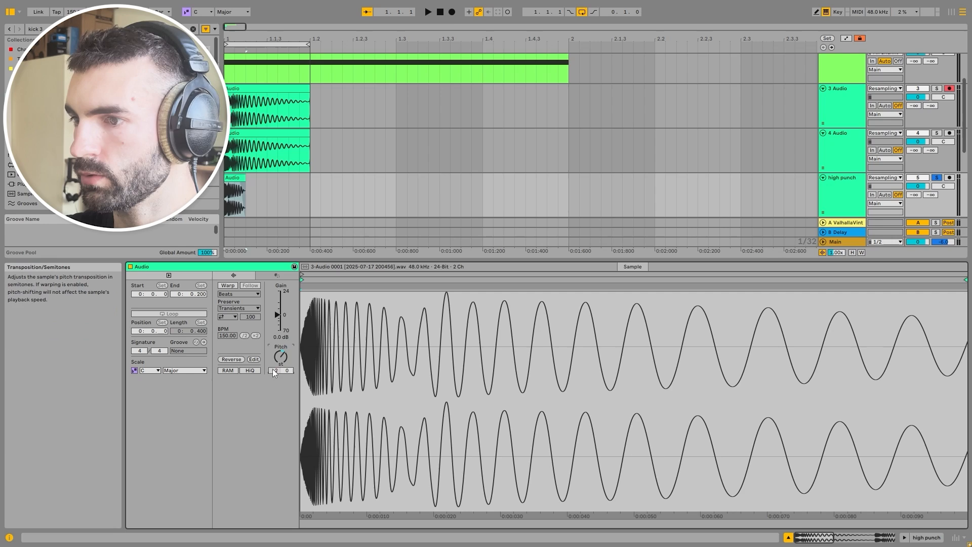
text(24)
key(Return)
- Group the high punch, mid punch and low punch tracks
double_click(858, 201)
shift+click(833, 323)
key(ctrl+g)
- Delete the 4 Audio and 3 Audio tracks
click(839, 229)
key(Delete)
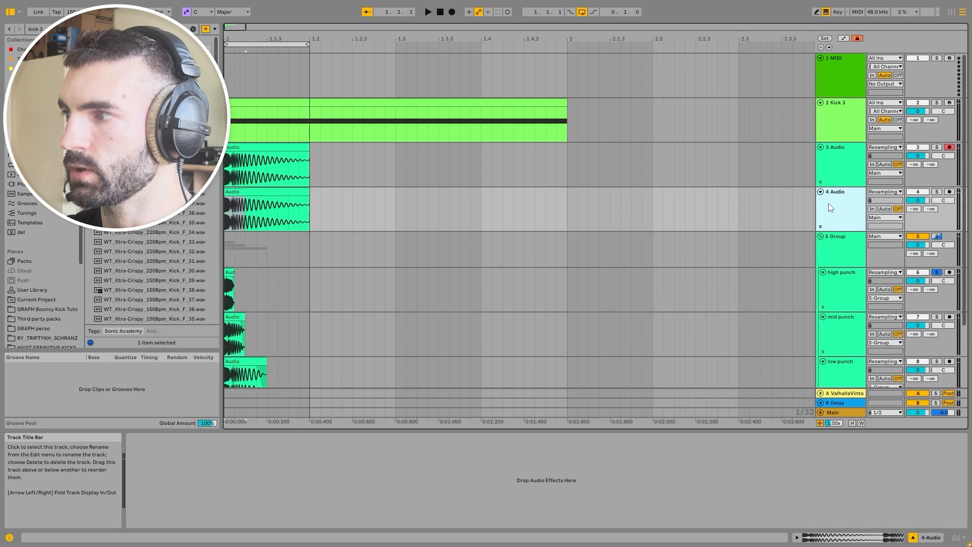
click(834, 168)
key(Delete)
- Rename the group "KICK punch" and solo the whole group
click(855, 164)
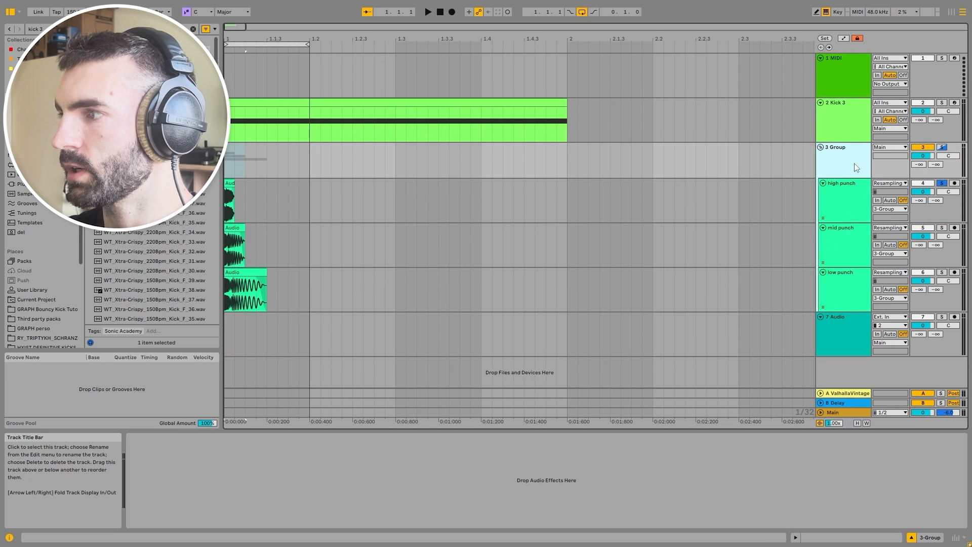
text(KICK punch)
key(Return)
click(942, 147)
- Lower the volume of the high, mid and low punch tracks together to about -5.0 dB
click(845, 204)
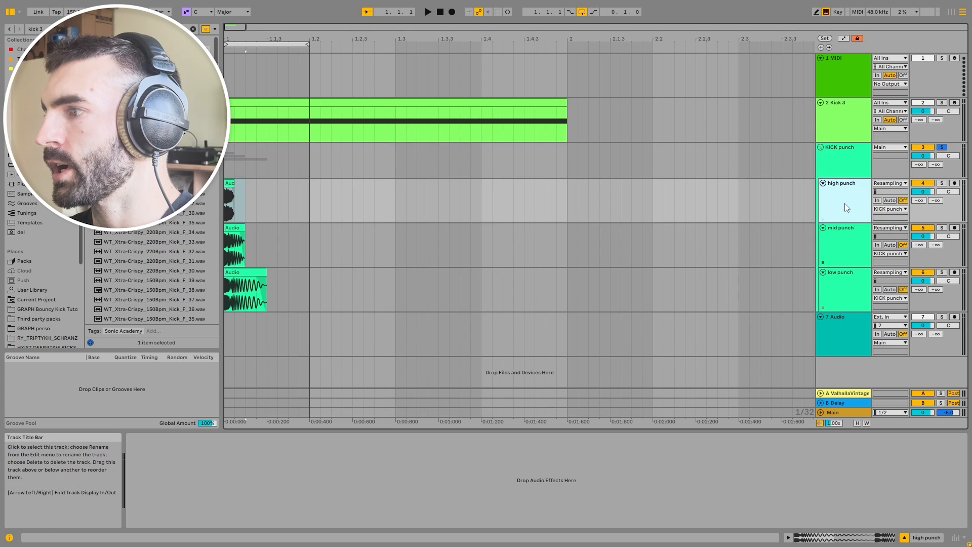
shift+click(850, 289)
drag(921, 279, 919, 283)
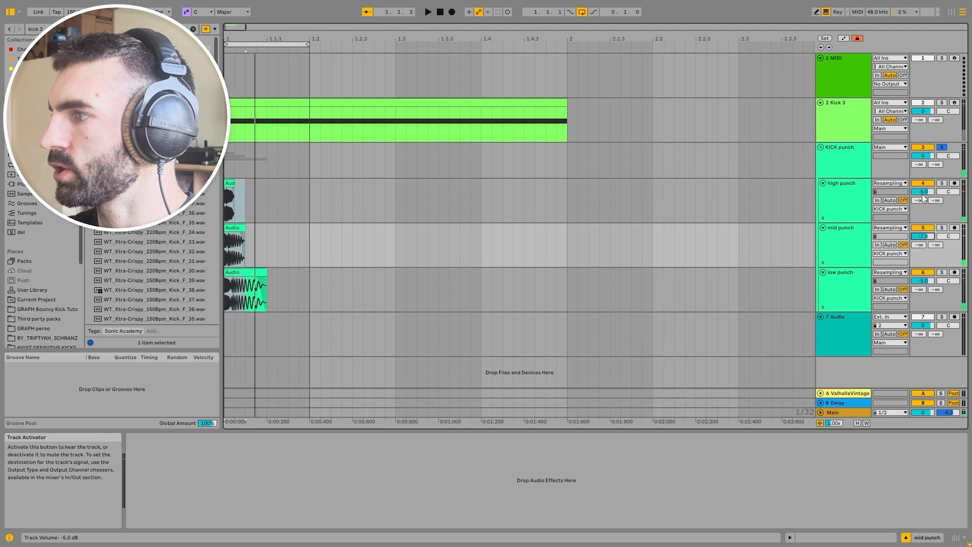
- Add an EQ Eight to the high punch track from a search for "eq"
click(847, 193)
click(101, 29)
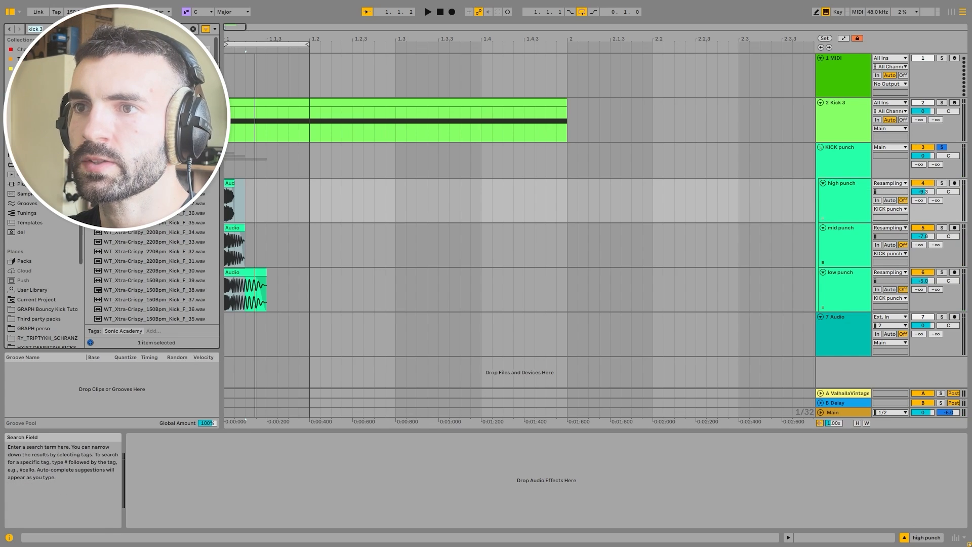
text(eq)
double_click(119, 76)
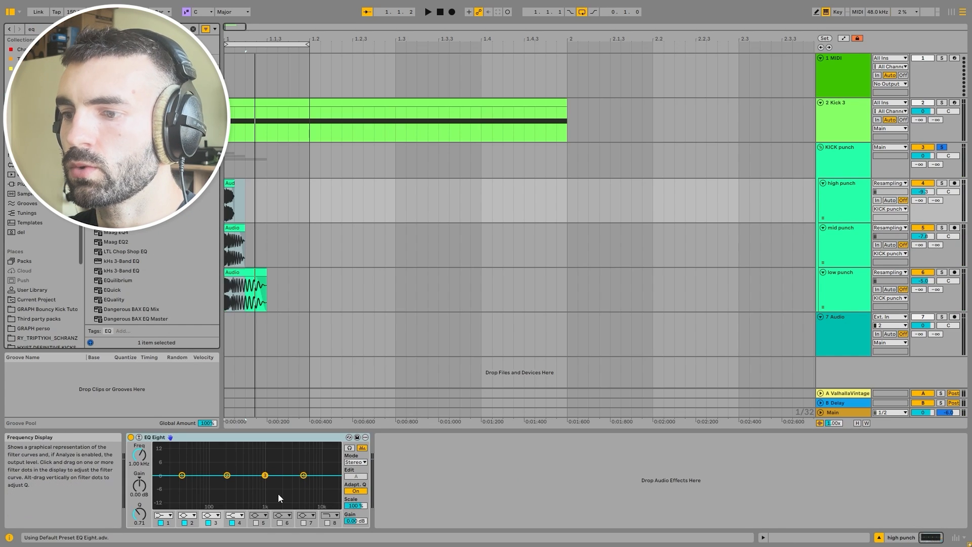
- Shape the high punch EQ Eight into a band-pass with a low cut on band 2 and a high cut at 2.40 kHz on band 4
click(187, 514)
click(187, 448)
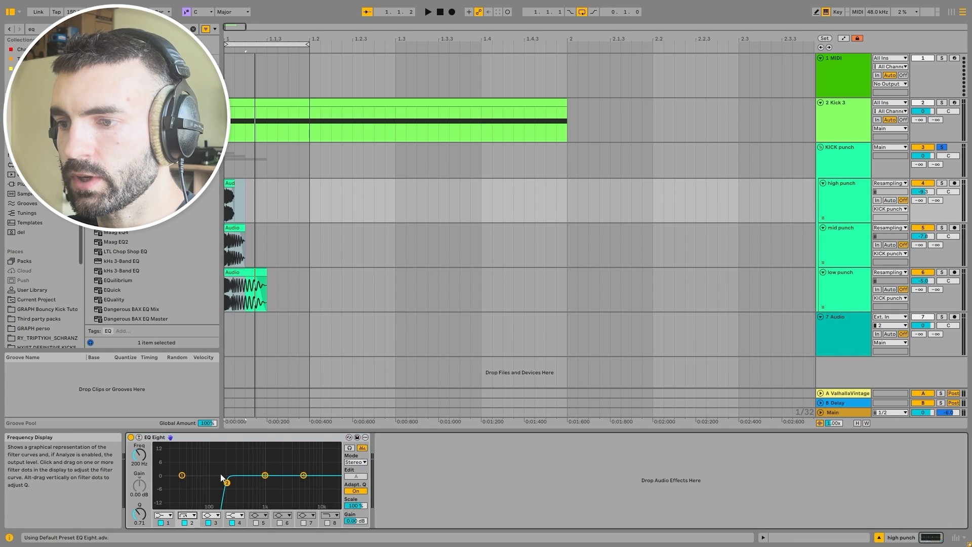
click(232, 515)
click(245, 498)
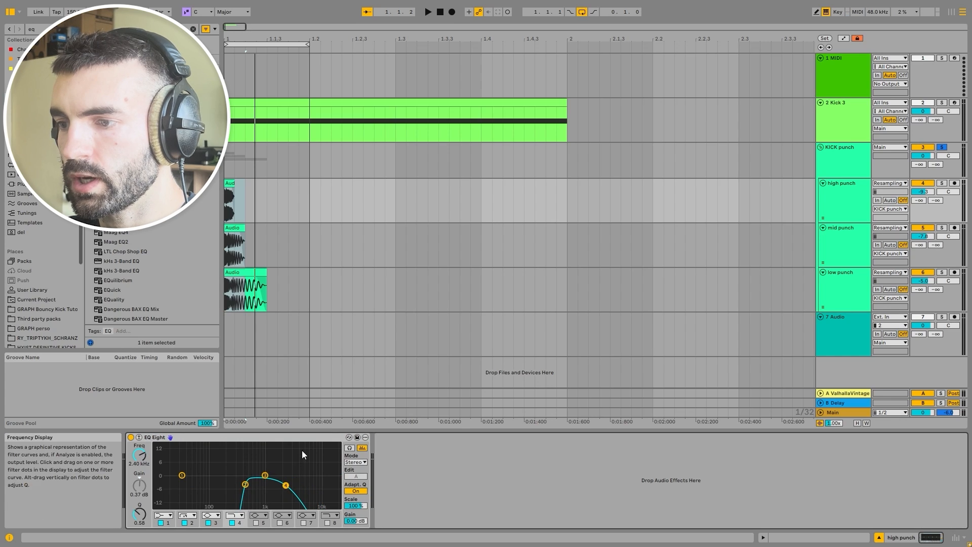
- Copy the high punch EQ Eight to the mid punch track and shift its filter points lower
click(300, 437)
key(ctrl+c)
click(842, 243)
key(ctrl+v)
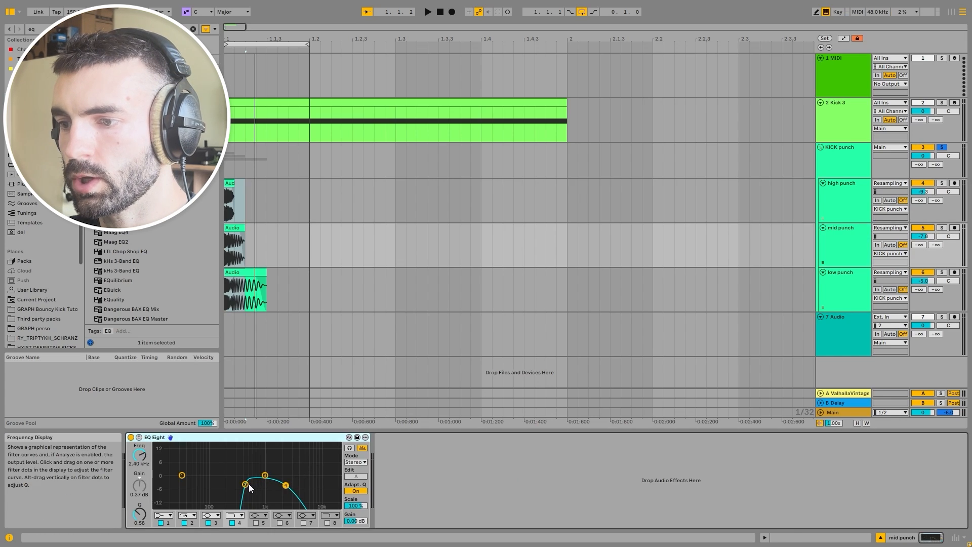
drag(271, 486, 261, 482)
- Paste the EQ Eight onto the low punch track with band 2 off and the high cut at about 843 Hz, and audition the layers
click(847, 291)
click(460, 518)
key(ctrl+v)
click(185, 523)
key(space)
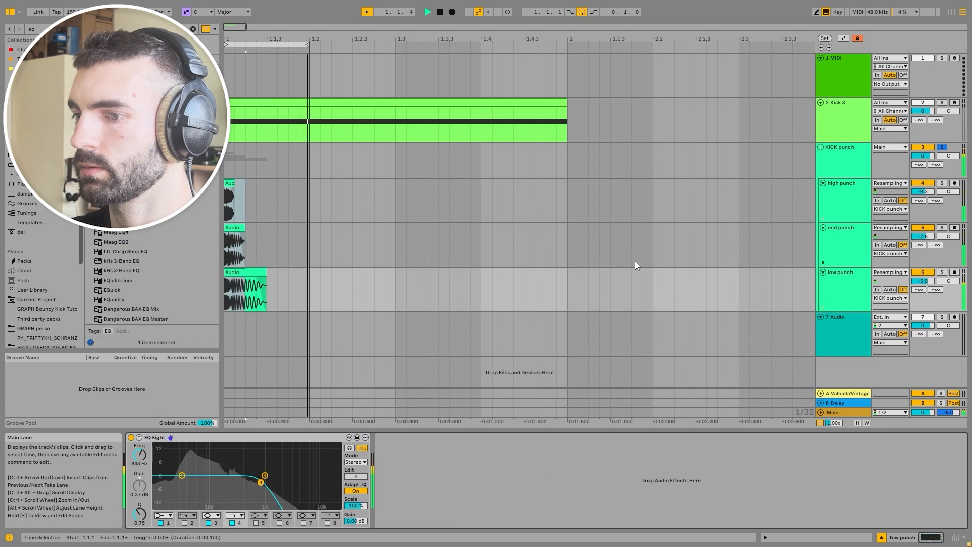
key(space)
- Insert a MIDI track below the folded KICK punch group and delete the 7 Audio track
double_click(848, 171)
right_click(851, 147)
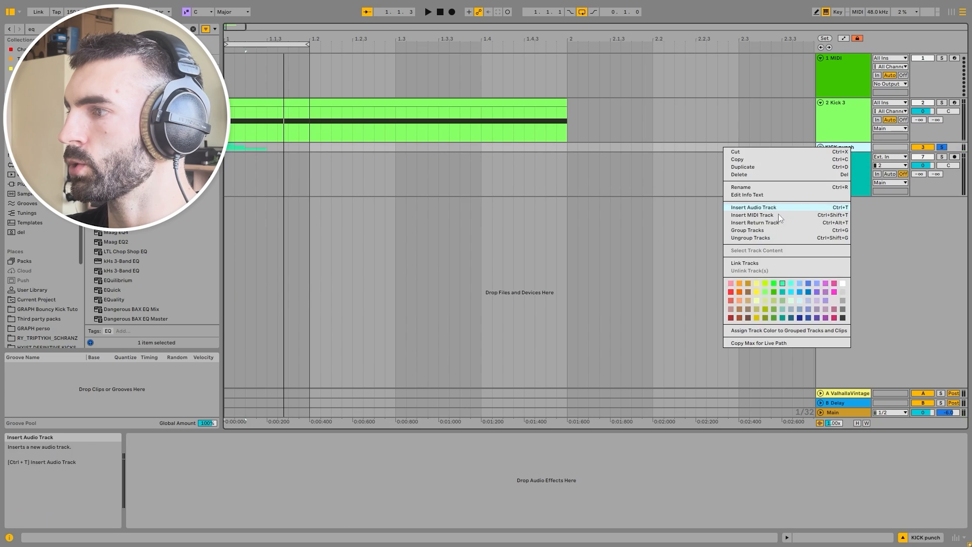
click(780, 216)
click(831, 226)
key(Delete)
- Copy the Kick 3 MIDI clip to the start of the new MIDI track and open its notes
click(330, 102)
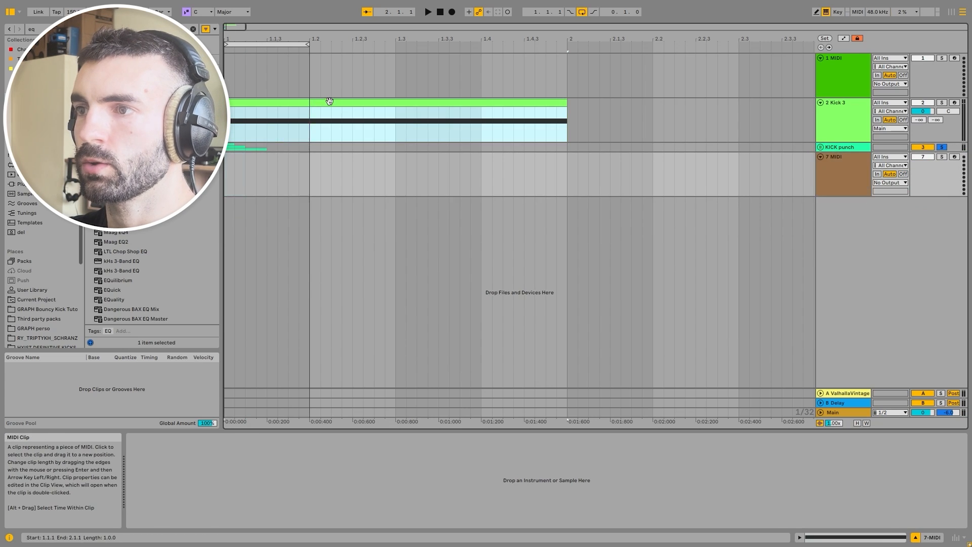
key(ctrl+c)
click(234, 163)
key(ctrl+v)
double_click(332, 157)
drag(379, 466, 371, 396)
- Solo the new MIDI track and load the Serum synth on it
click(854, 171)
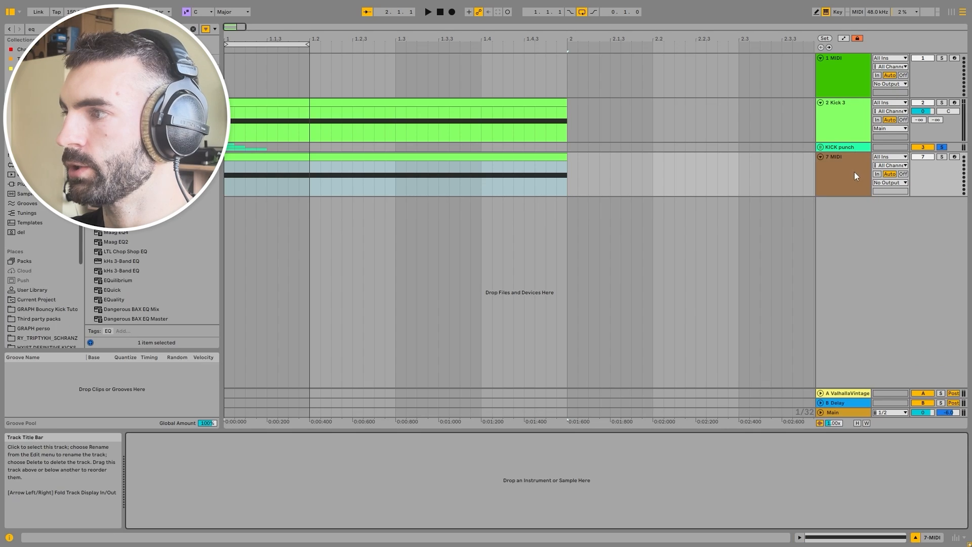
click(942, 157)
key(ctrl+f)
text(seru)
double_click(122, 69)
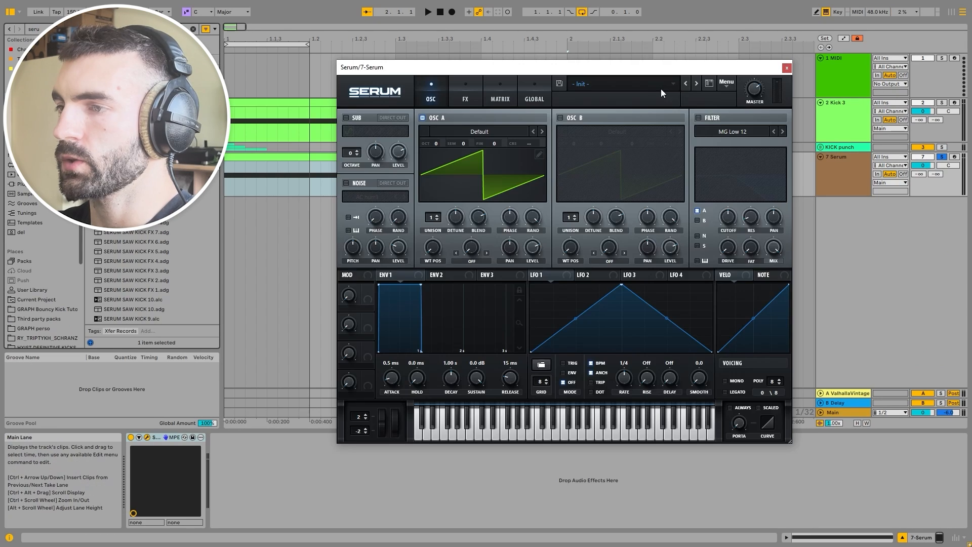
drag(615, 70, 543, 88)
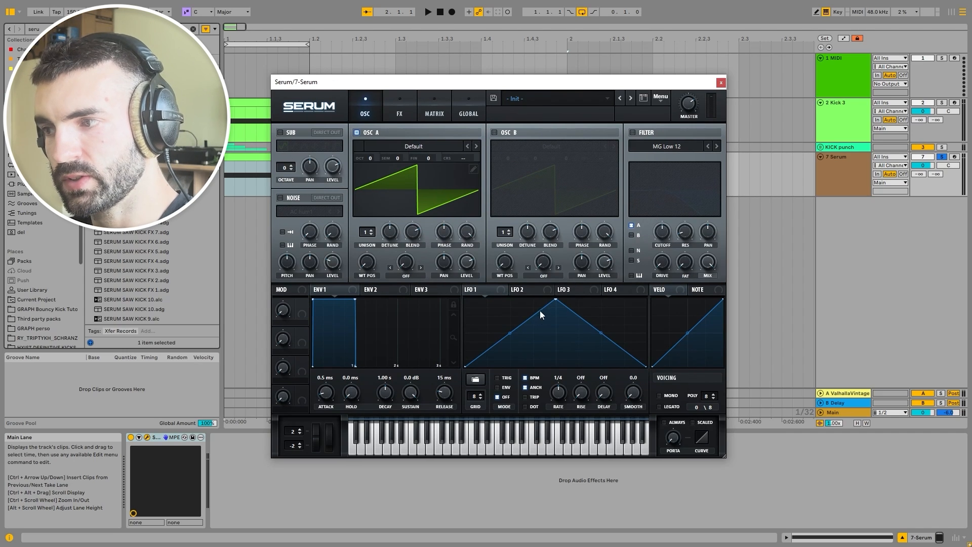
- Curve LFO 1 into a low hump and assign it to the OSC A level and the cutoff of the enabled filter
drag(510, 333, 510, 360)
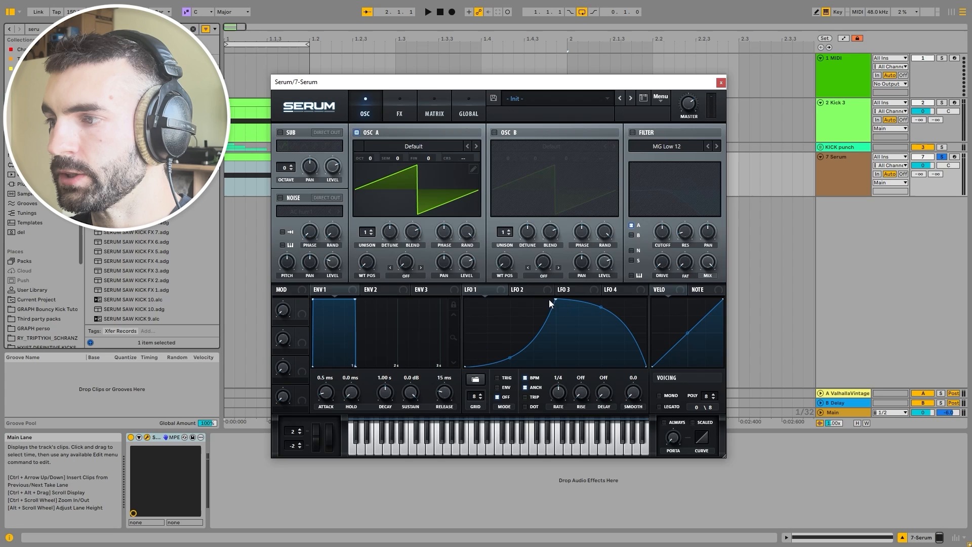
drag(554, 300, 567, 345)
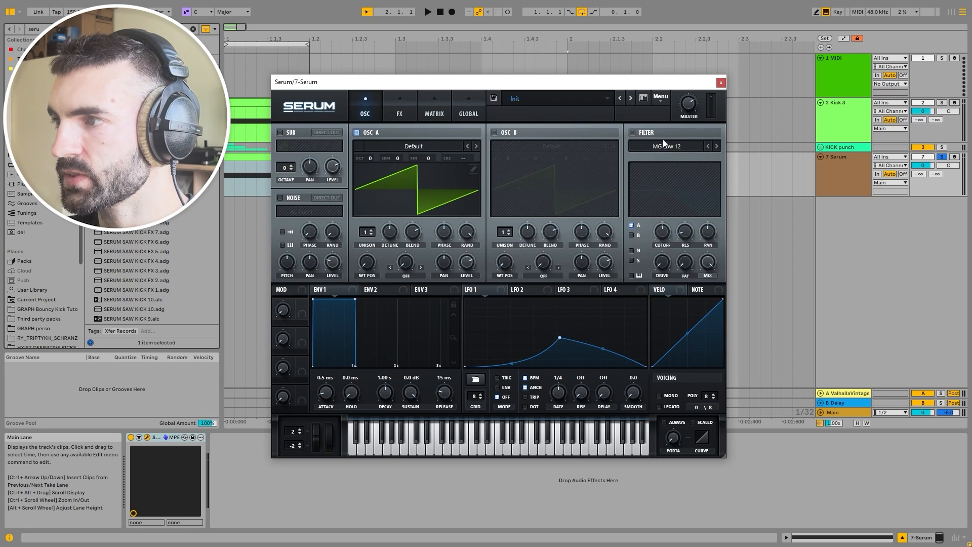
click(632, 133)
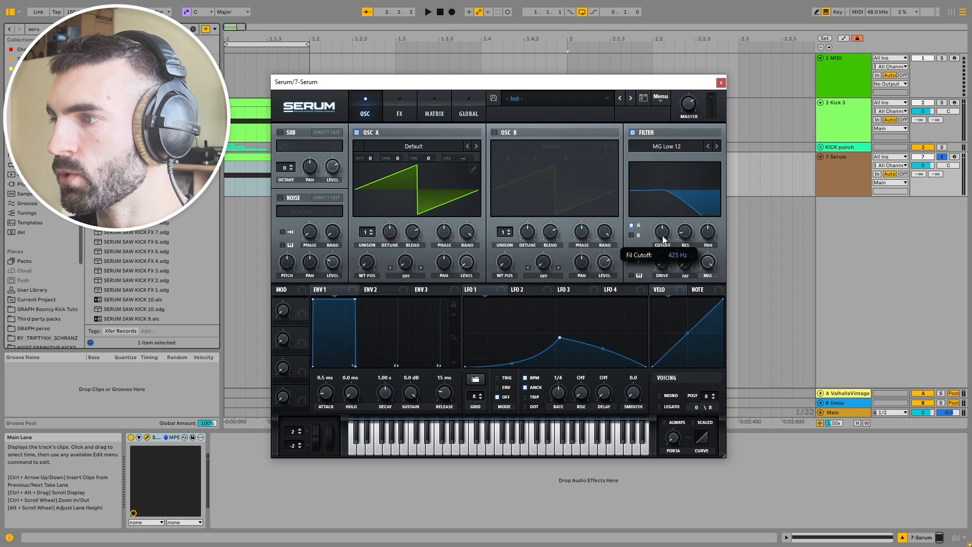
drag(474, 290, 461, 261)
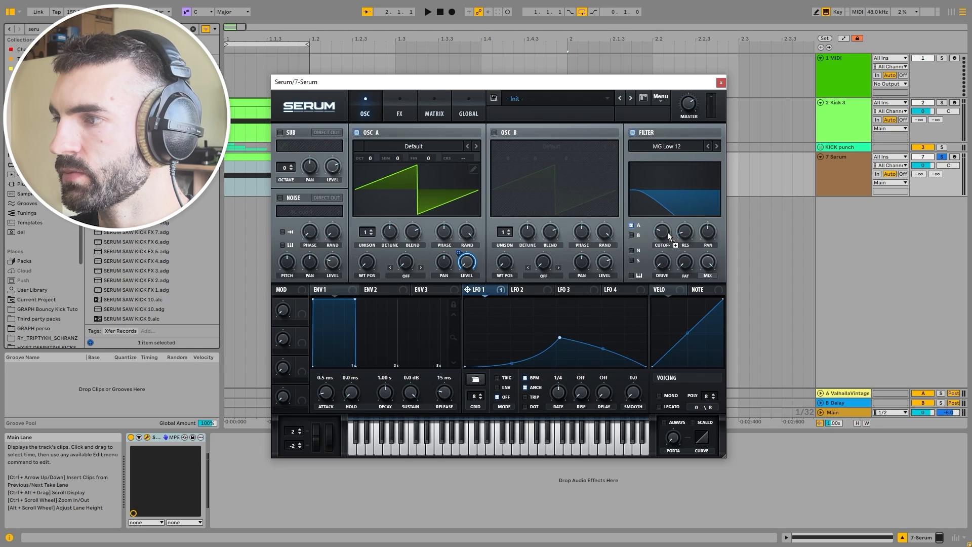
drag(656, 222, 658, 228)
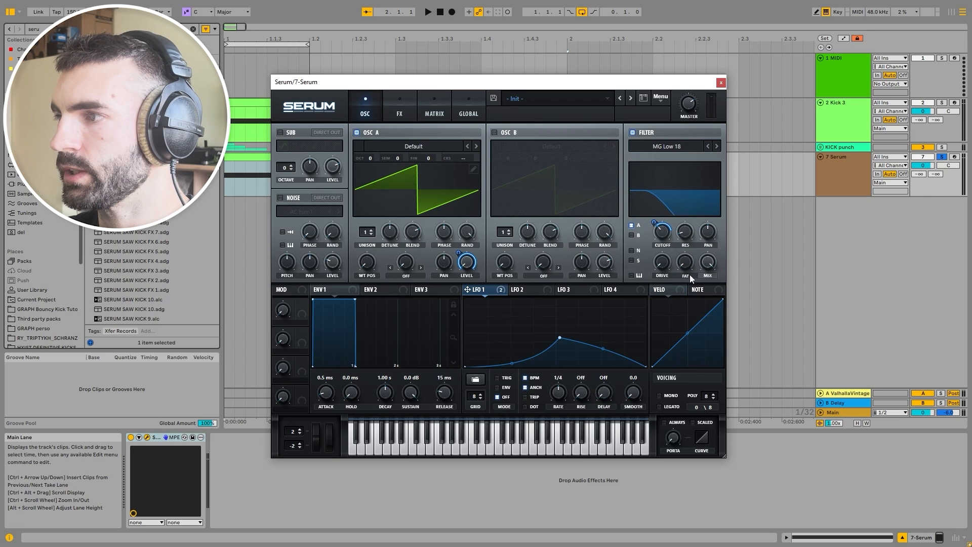
- Set the Serum filter to MG Low 18, lower OSC A to octave -2 and audition the bass
click(707, 146)
key(space)
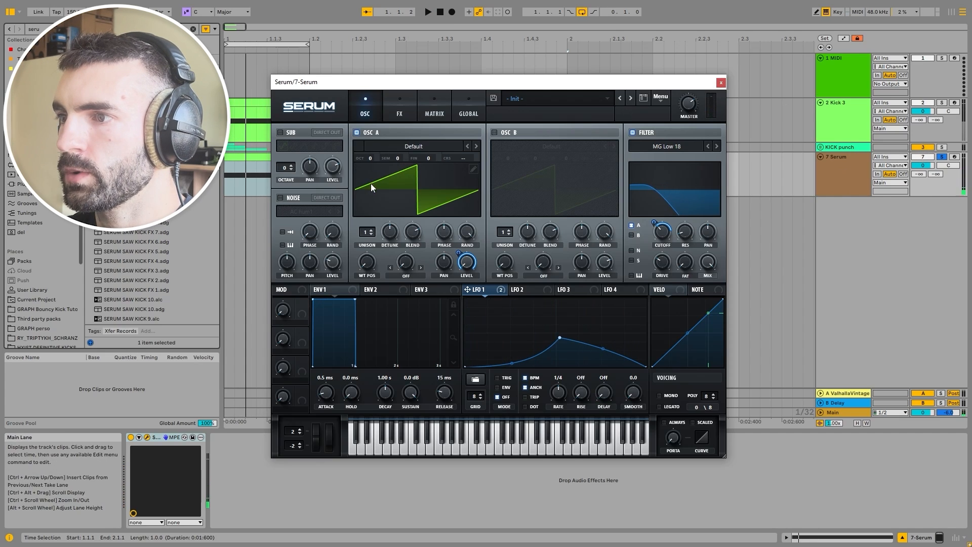
key(space)
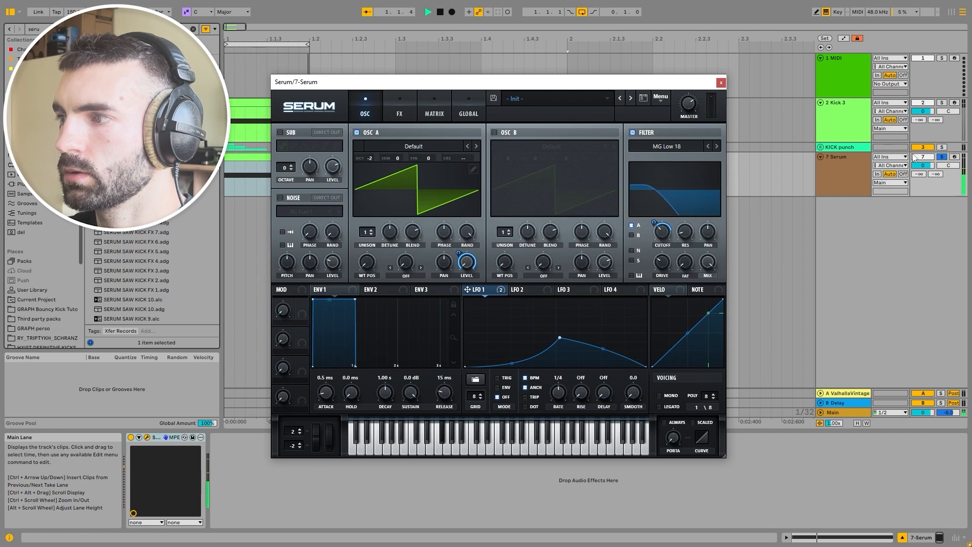
key(space)
- Solo the KICK punch group along with the Serum track and group the two together
ctrl+click(941, 147)
click(841, 166)
shift+click(846, 147)
key(ctrl+g)
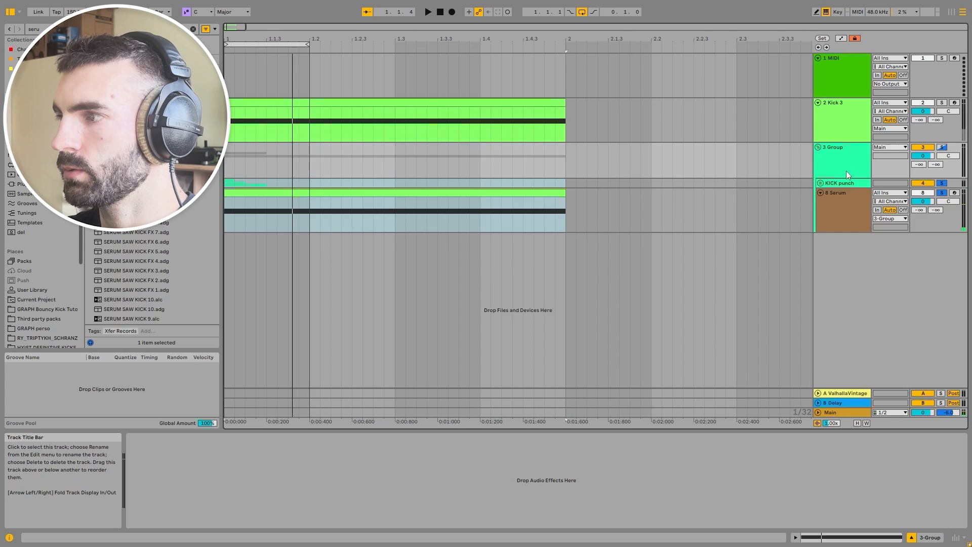
- Rename the new group KICK BASS and the Serum track BASS
click(850, 201)
click(854, 170)
key(ctrl+r)
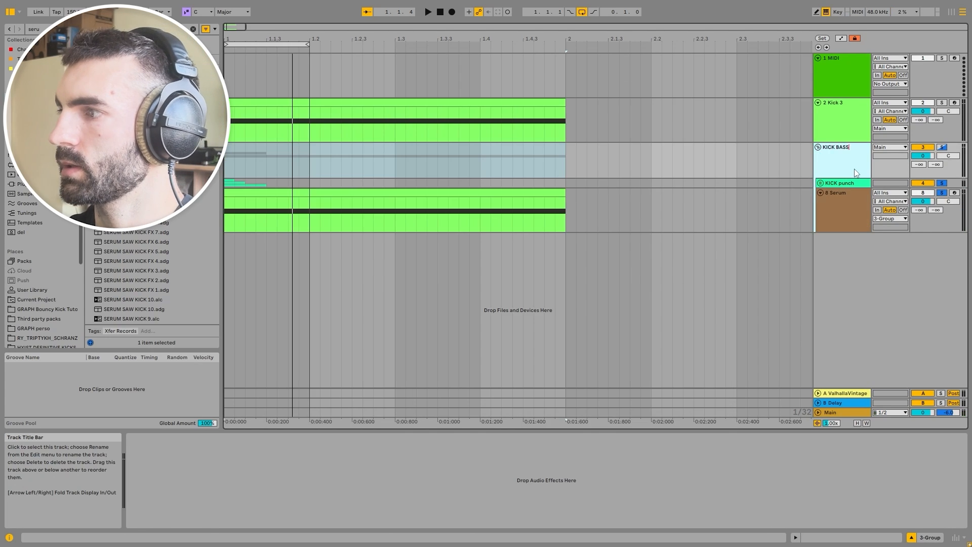
click(849, 217)
key(ctrl+r)
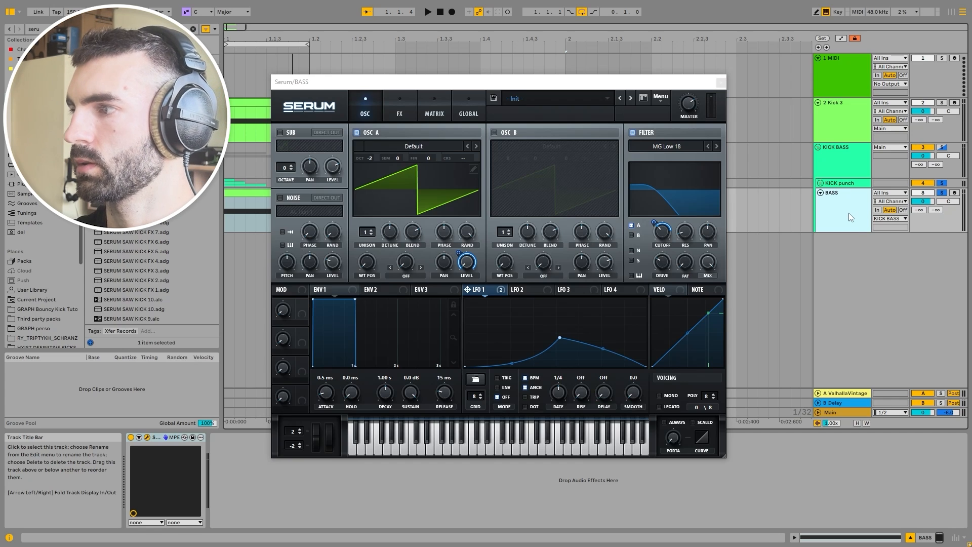
- Play back the kick and bass together and close the Serum window
key(space)
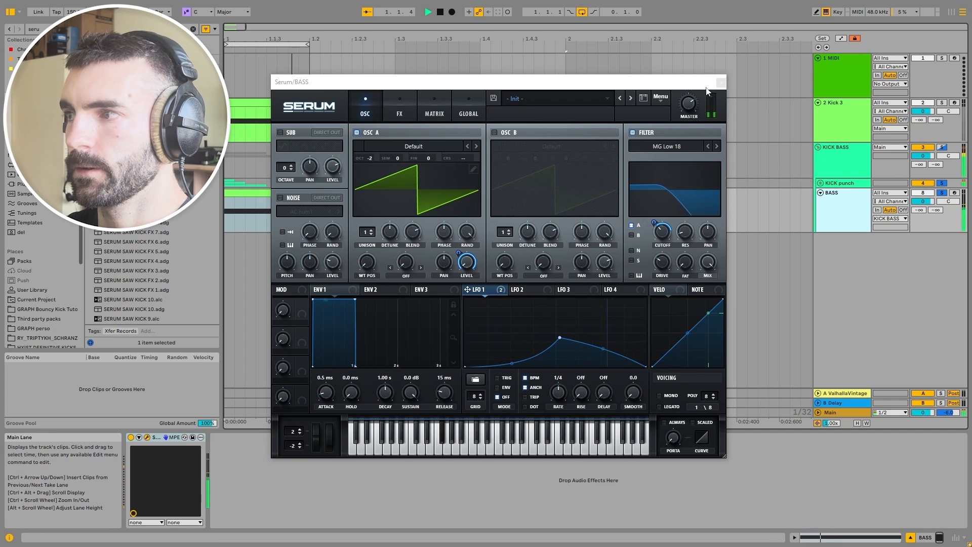
click(720, 82)
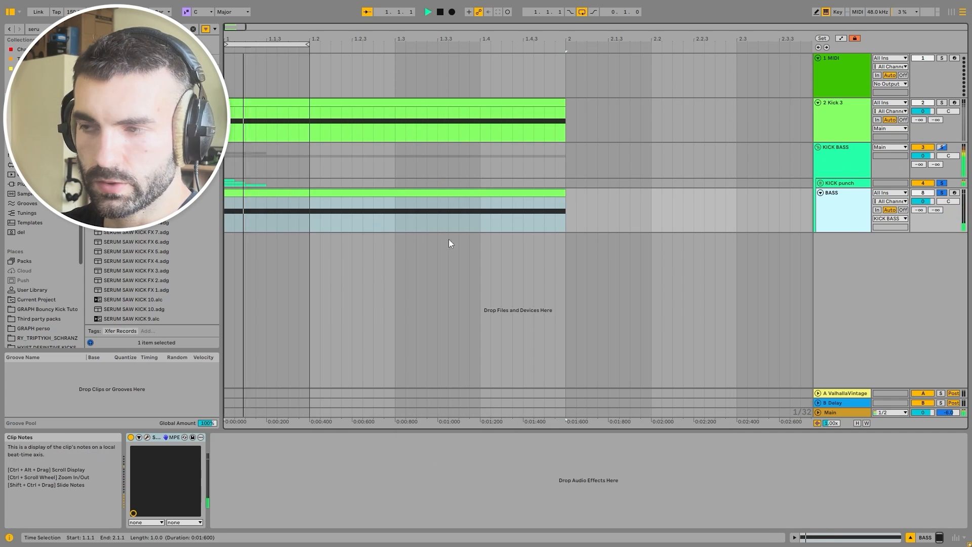
key(space)
- Fold the BASS track and solo only the KICK BASS group
click(848, 166)
click(818, 194)
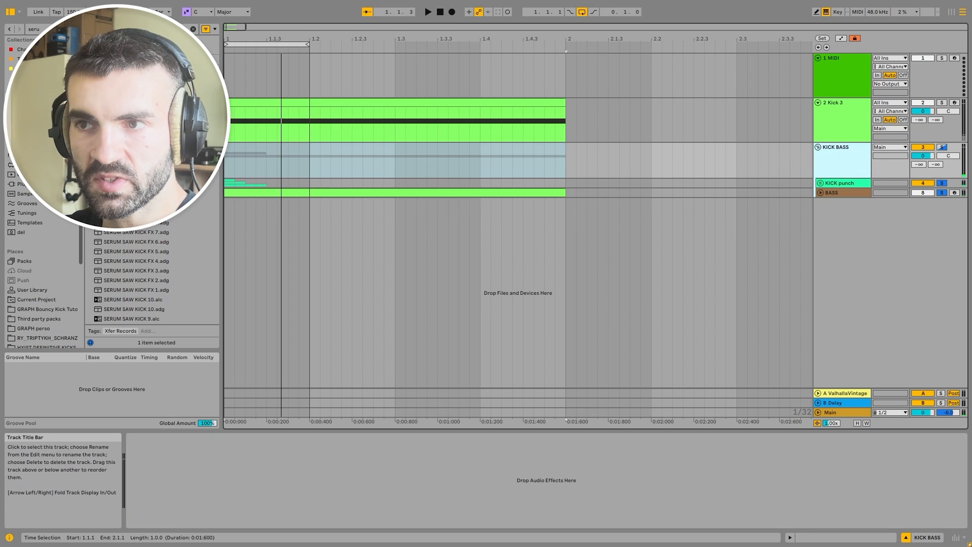
click(846, 221)
click(844, 194)
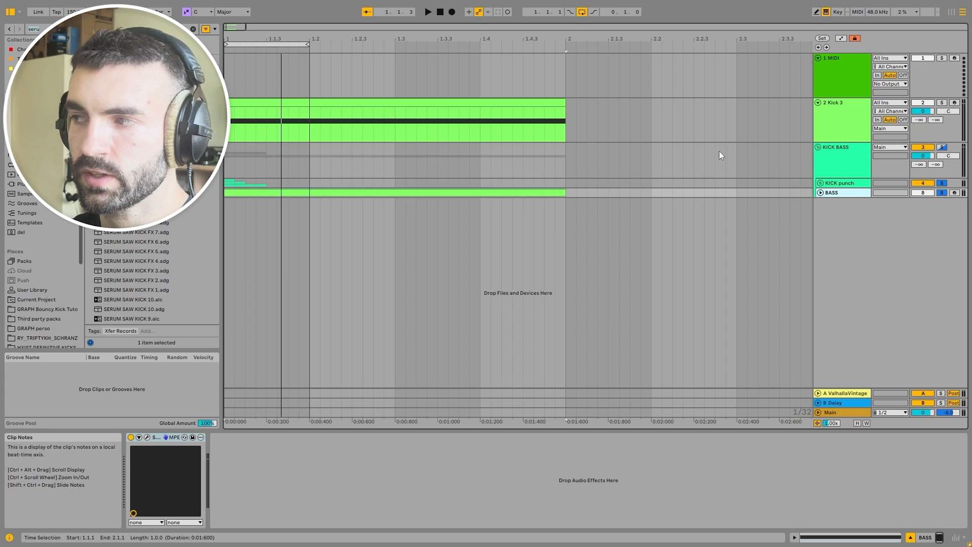
click(833, 152)
click(863, 163)
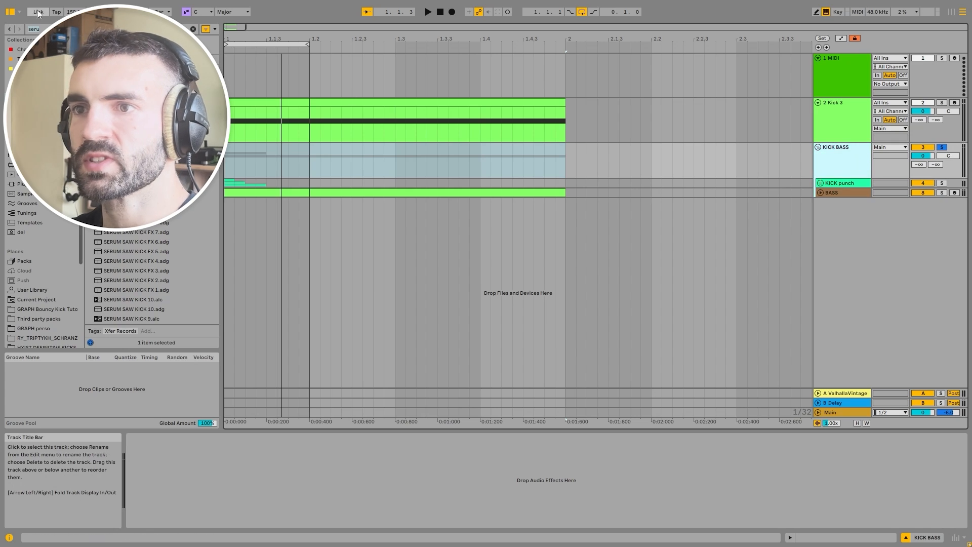
- Add a Drum Buss to the KICK BASS group and set its Dry/Wet to 27 %
click(46, 29)
text(drum b)
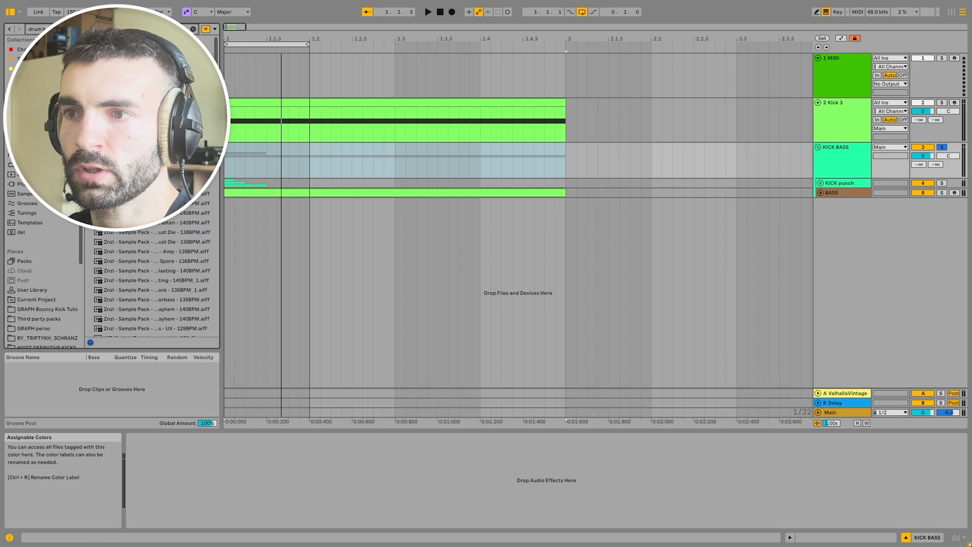
double_click(127, 58)
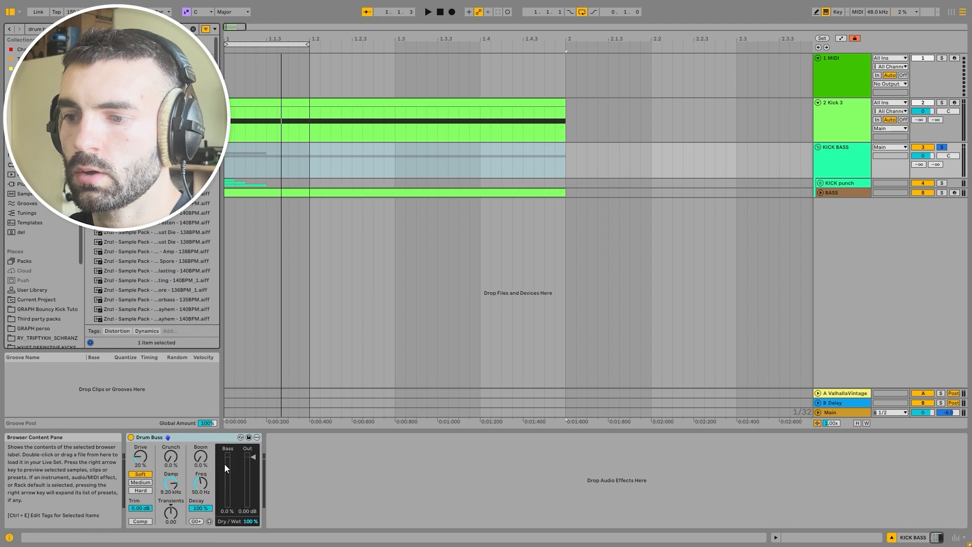
drag(250, 521, 250, 545)
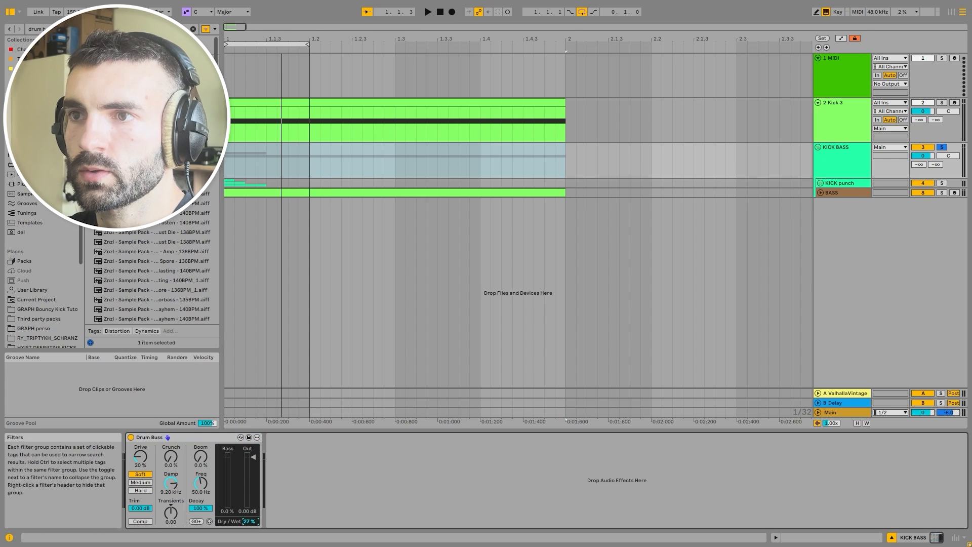
- Add a Saturator to the KICK BASS group with Digital Clip, 2.9 dB drive, -2.9 dB output and 20 % Dry/Wet
key(super+f)
text(satur)
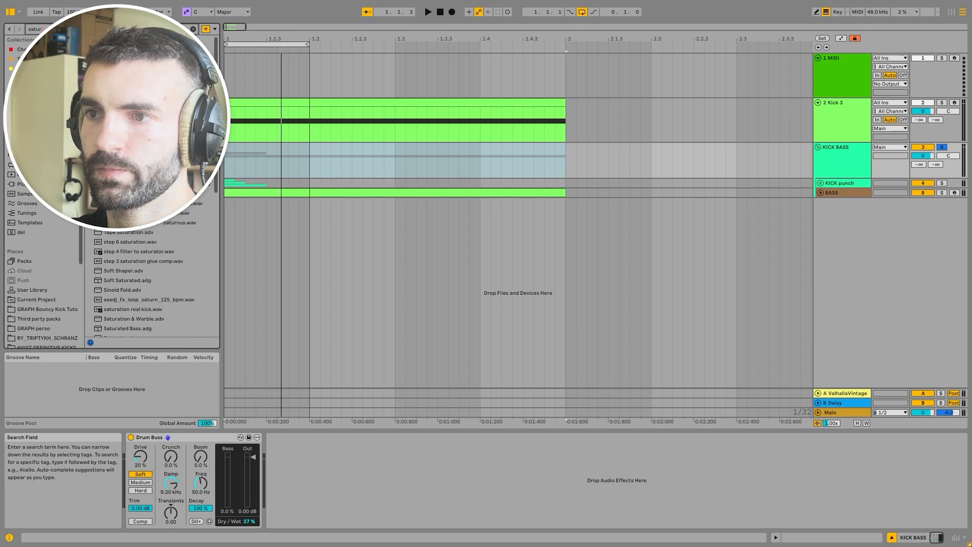
key(Down)
key(Return)
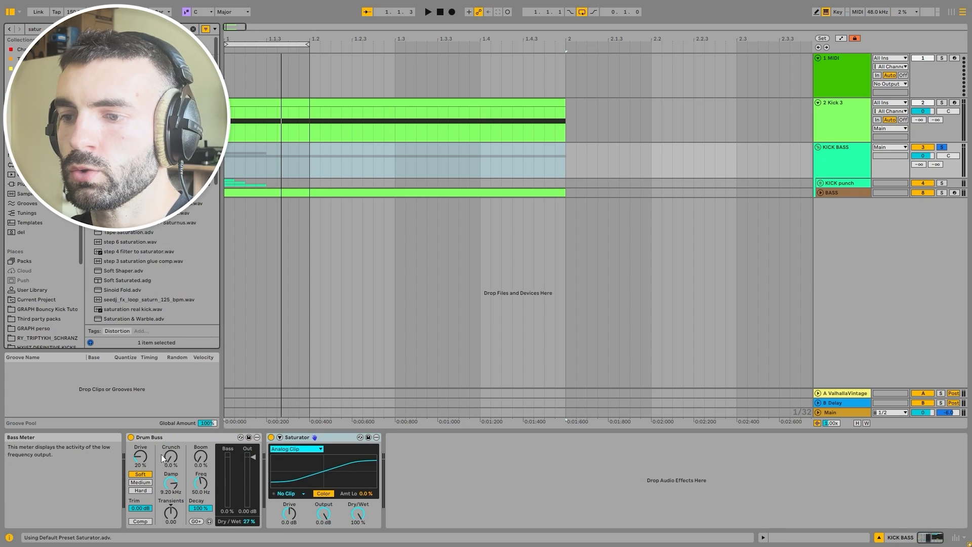
drag(358, 512, 358, 542)
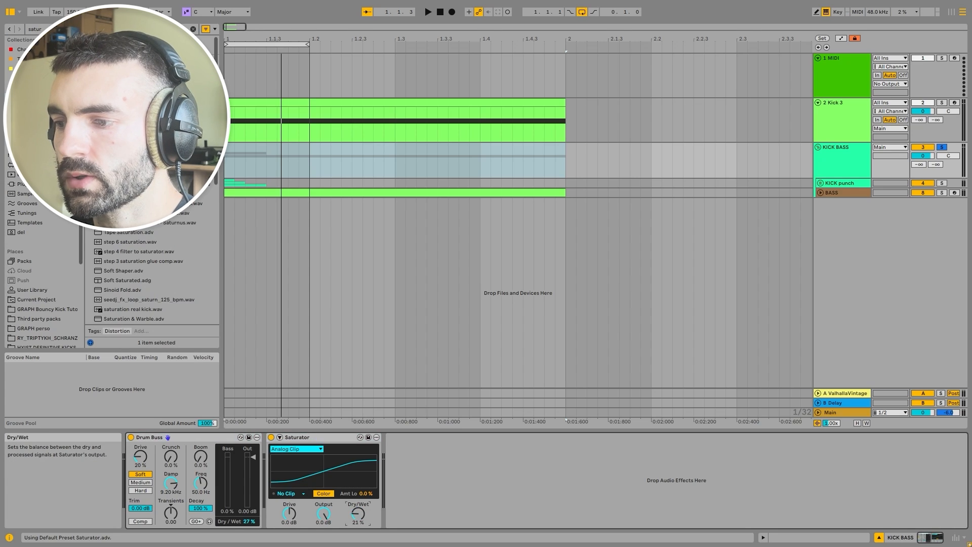
click(316, 449)
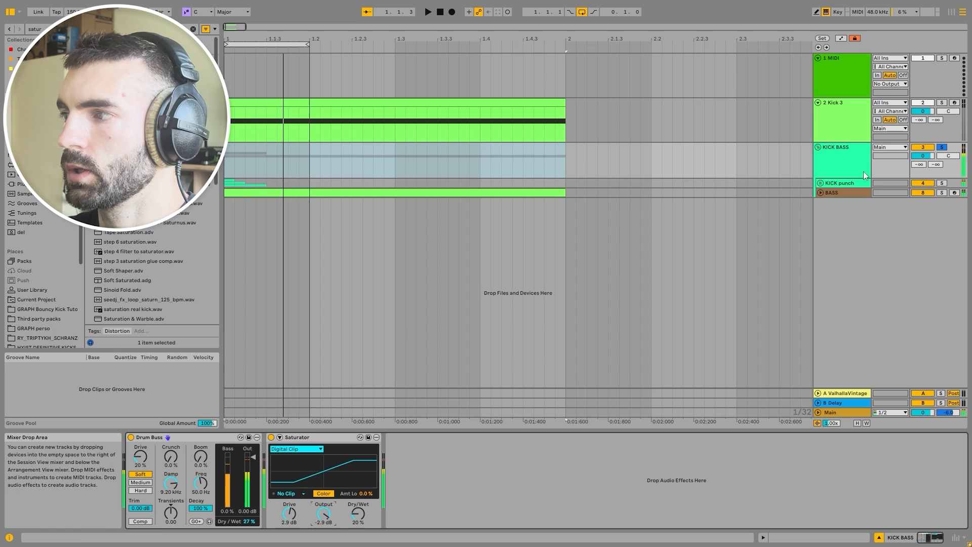
key(space)
- Add an Oxford Inflator to the KICK BASS group with its effect at 70.8 % and close its window
key(ctrl+f)
text(infla)
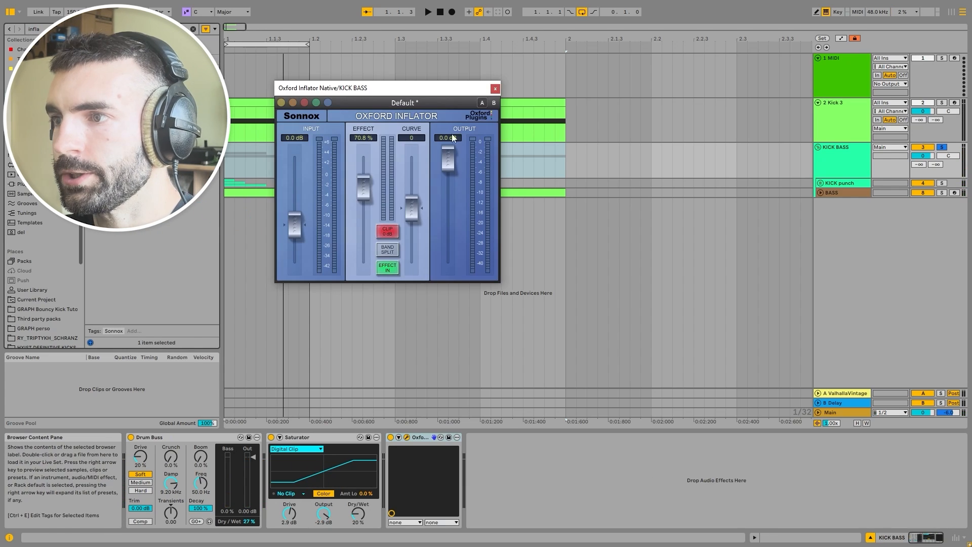
click(494, 86)
- Add an OTT to the KICK BASS group with 6 % depth and reduce its downward compression
key(ctrl+f)
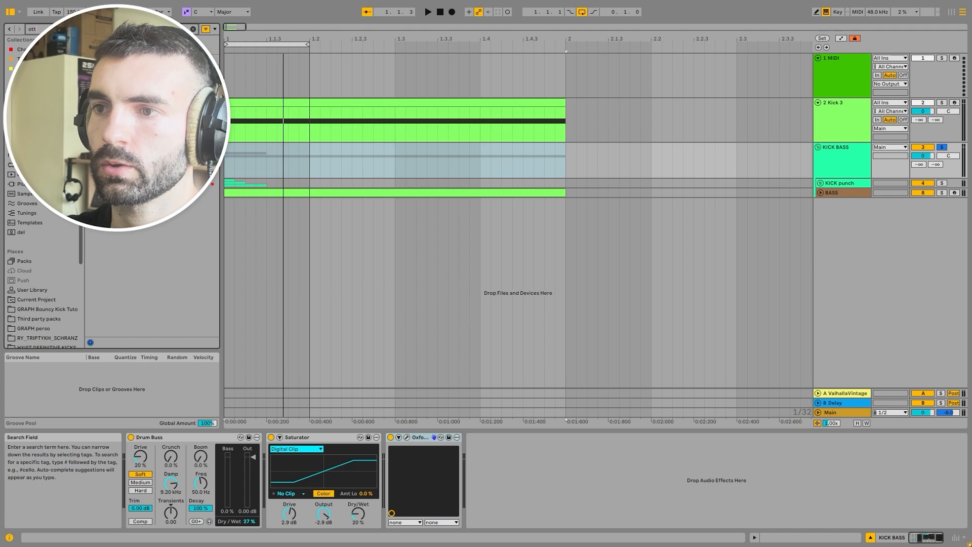
key(Down)
key(Return)
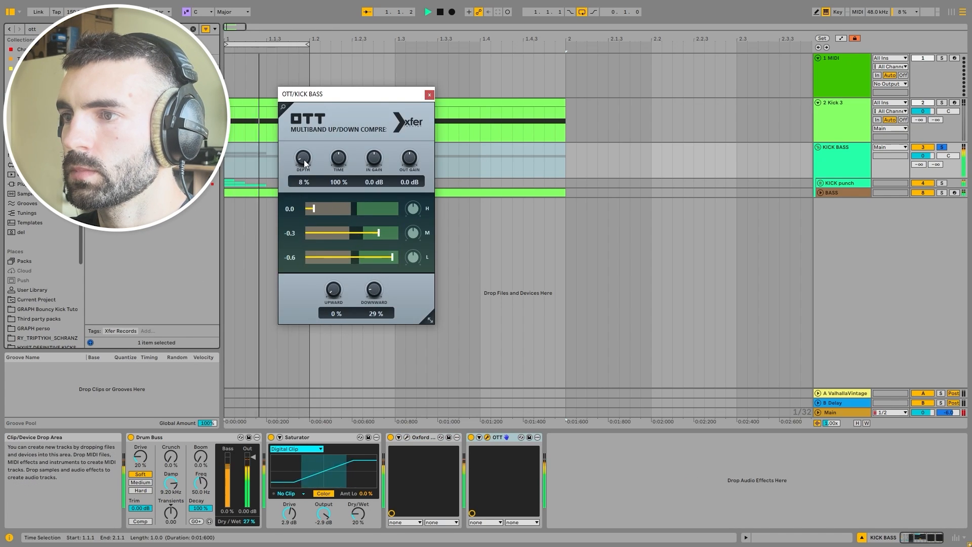
drag(304, 159, 298, 169)
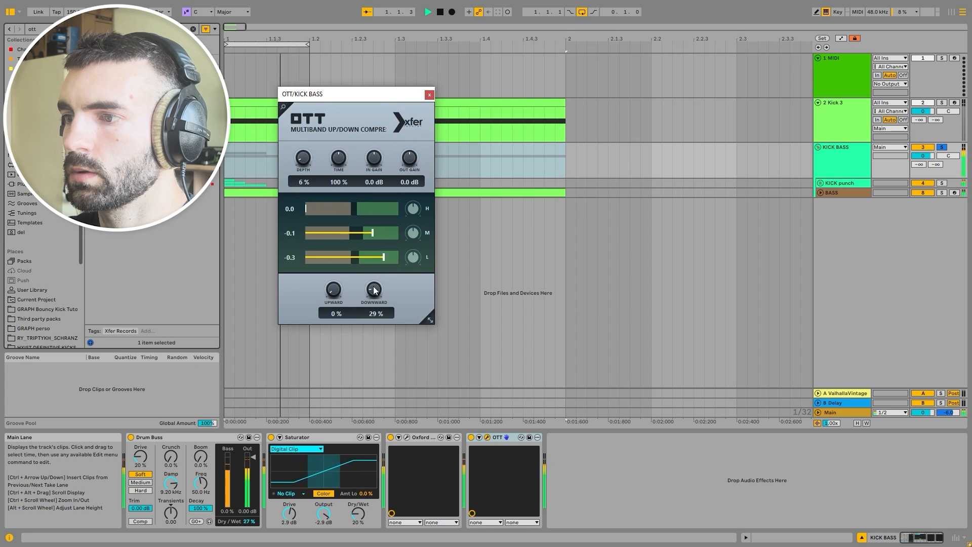
drag(373, 290, 373, 295)
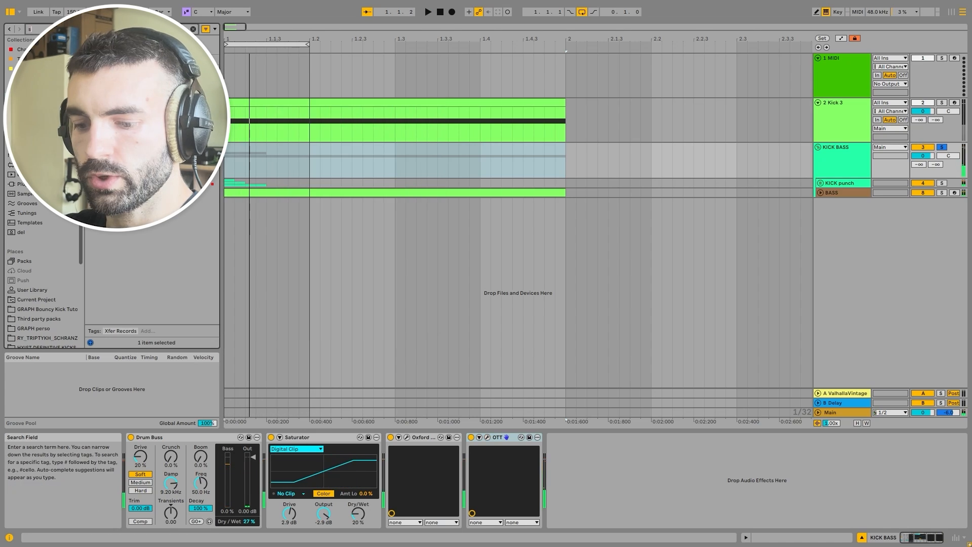
- Add a StageOne to the KICK BASS group with the Tight Bass preset, reset mid depth and mid mono spread to 0.0, and close its window
text(stage)
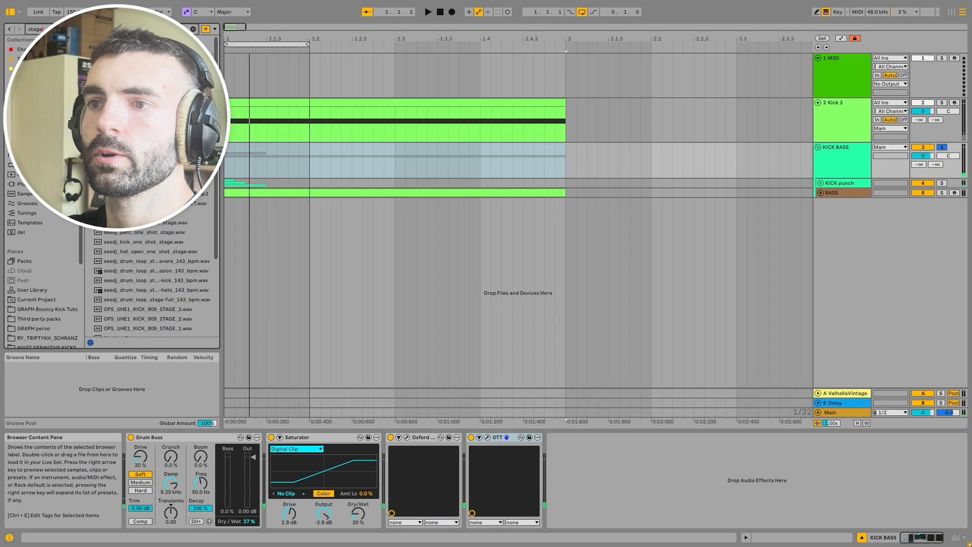
key(Down)
key(Return)
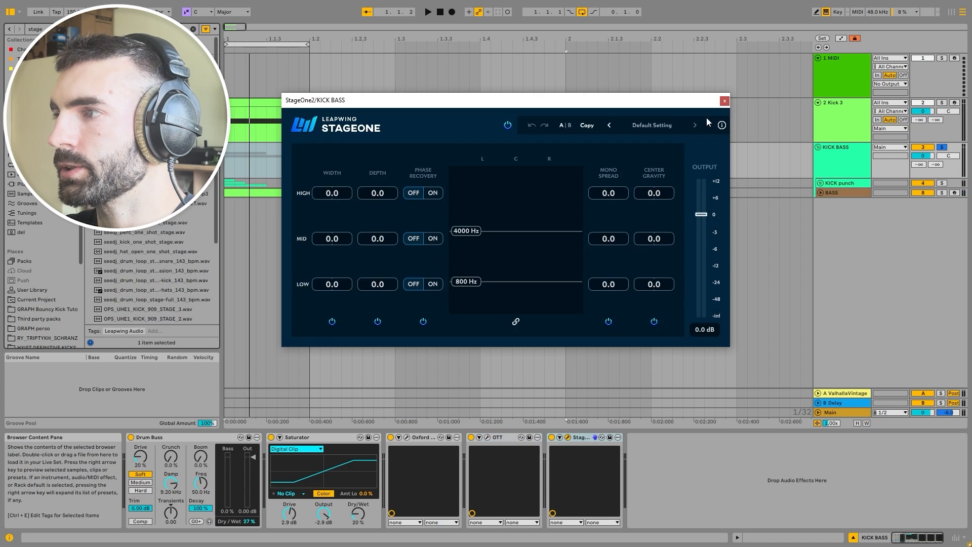
click(652, 125)
click(718, 221)
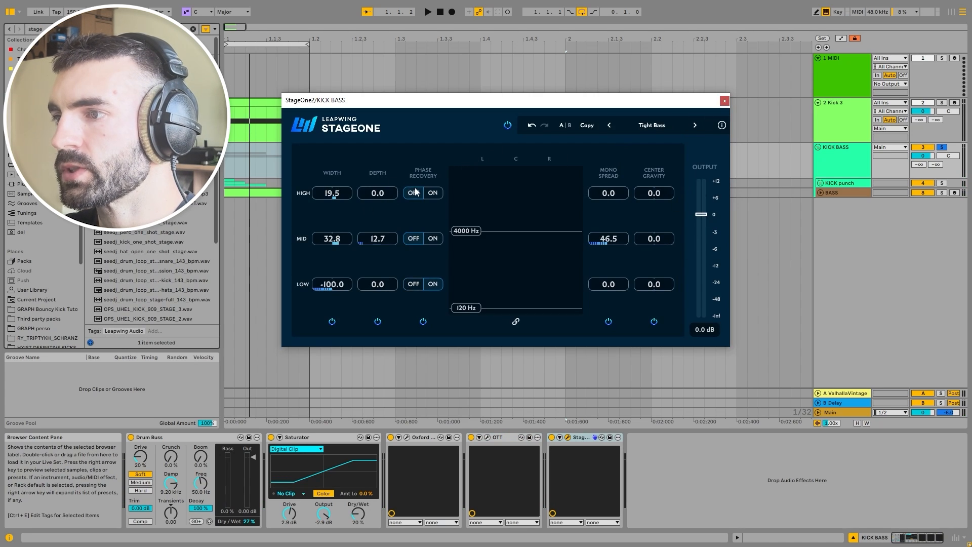
double_click(385, 239)
key(space)
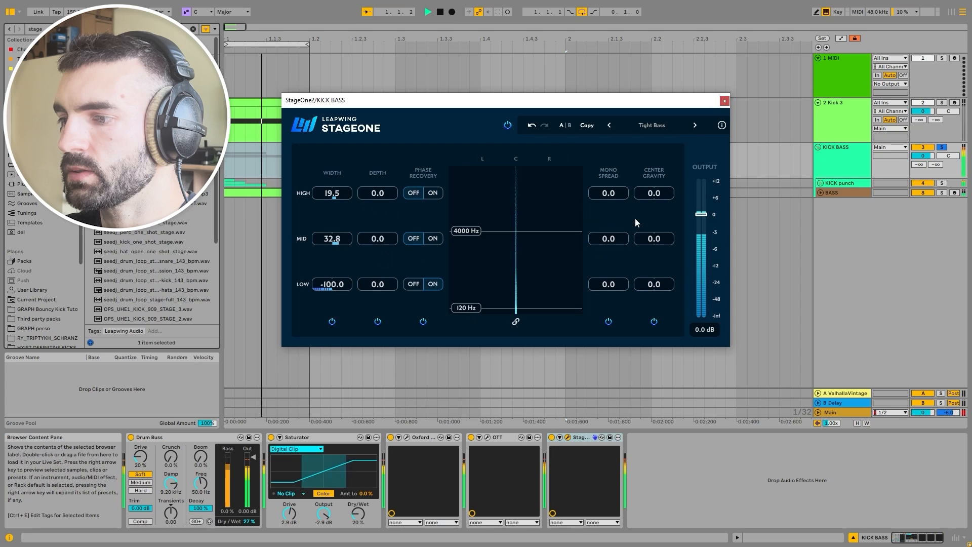
click(725, 101)
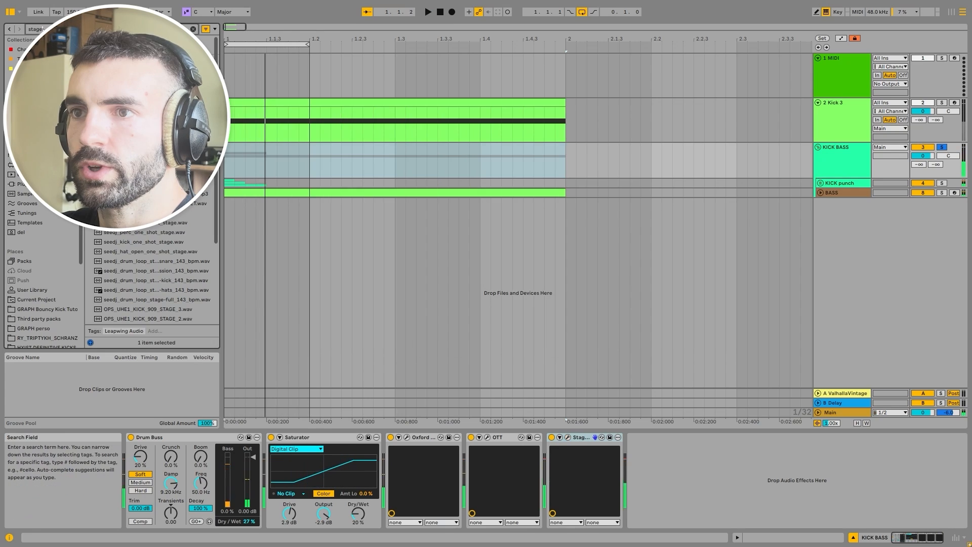
- Add a Newfangled Saturate to the KICK BASS group with its drive at 0.0 dB and close its window
text(satu)
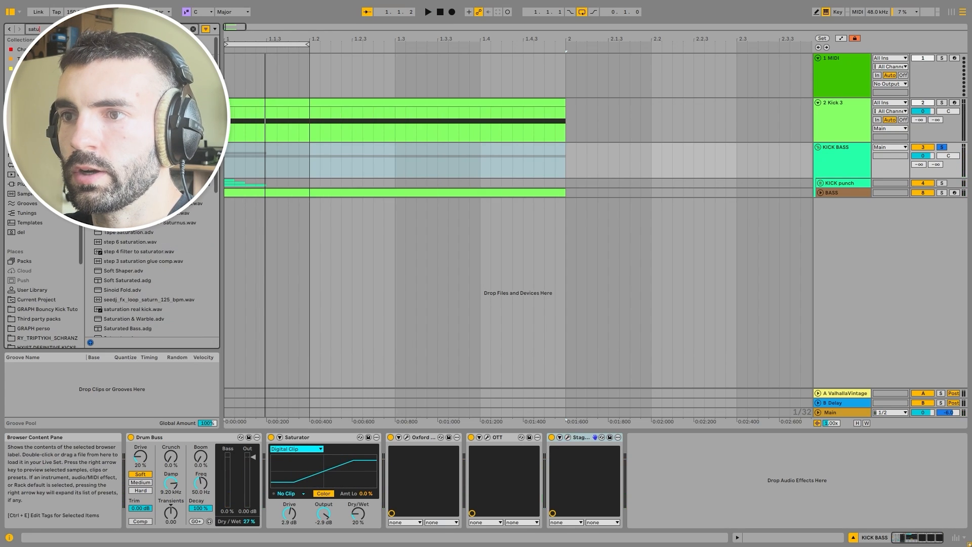
key(Down)
key(Return)
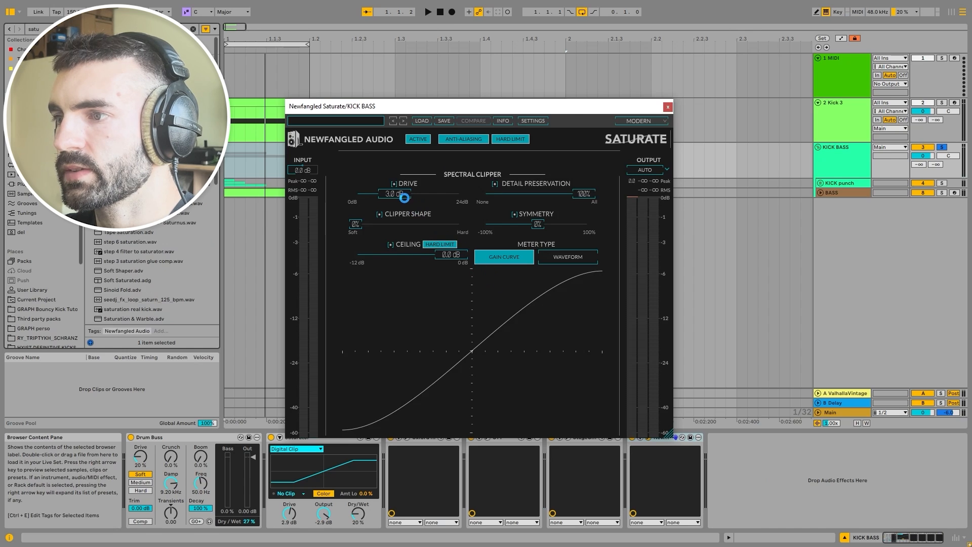
double_click(404, 198)
key(space)
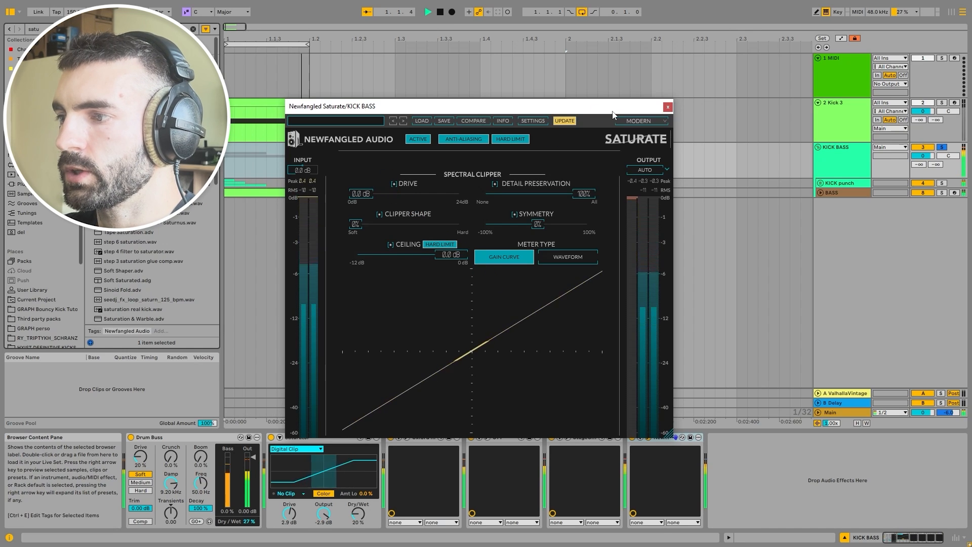
click(667, 106)
key(space)
- Add an Amp to the BASS track with Dual output, 60.3 % Dry/Wet and Bass at 0.00
click(837, 192)
click(837, 161)
key(alt+u)
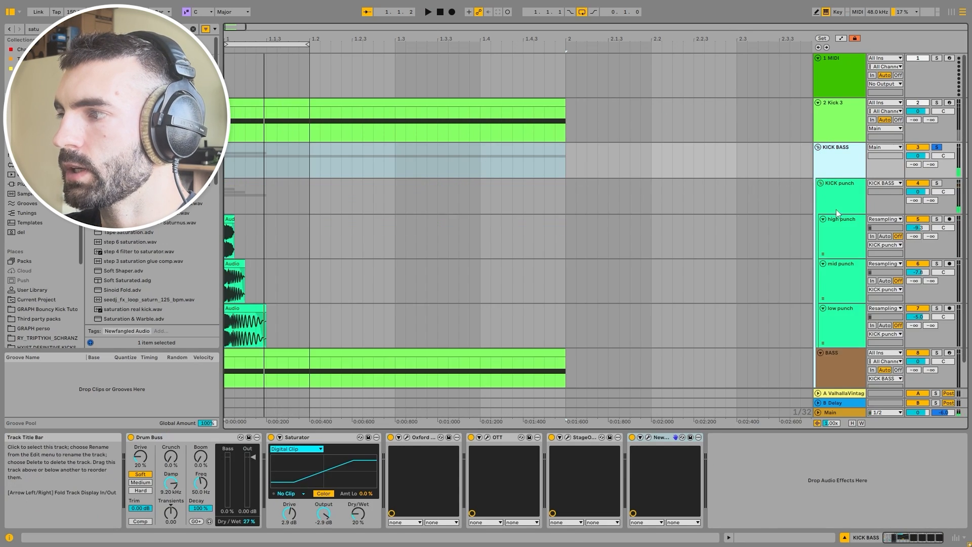
click(836, 208)
click(104, 29)
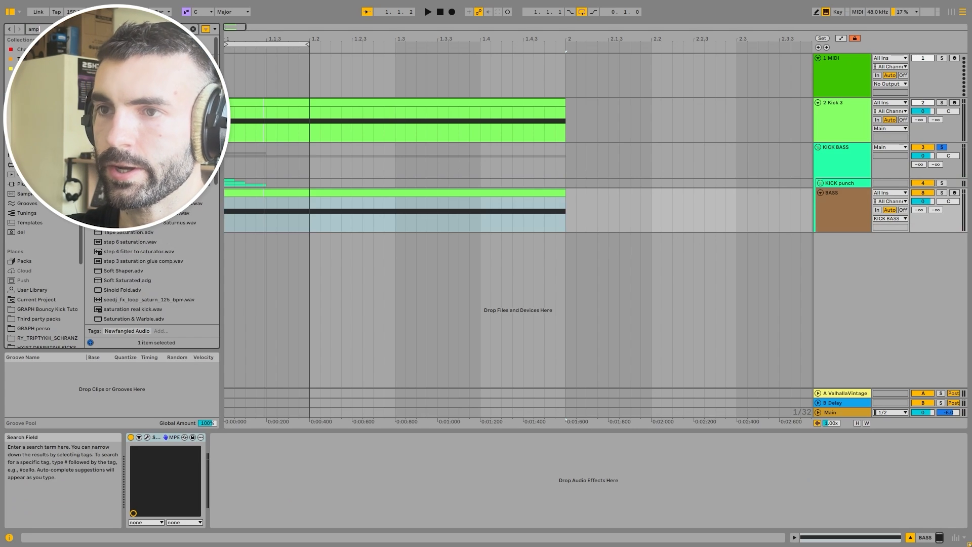
double_click(127, 127)
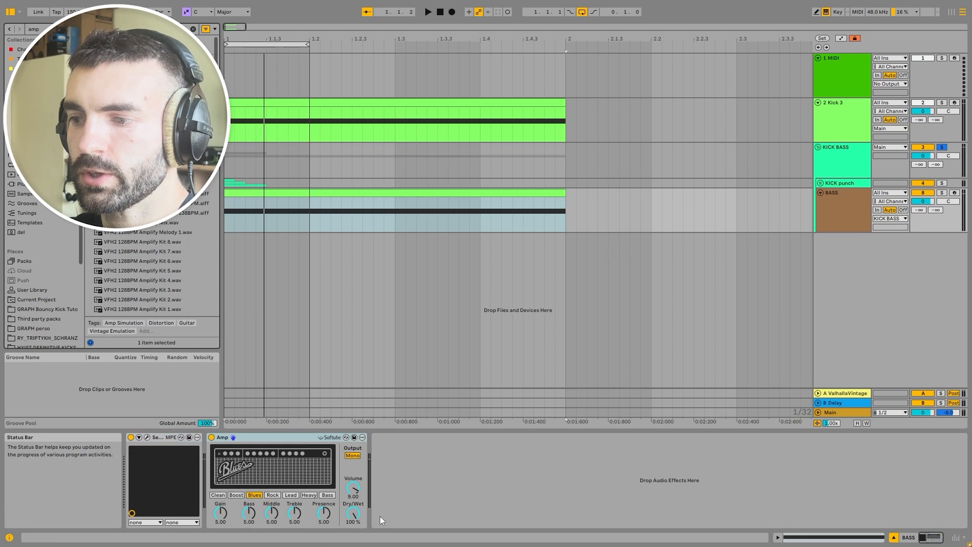
drag(360, 520, 360, 537)
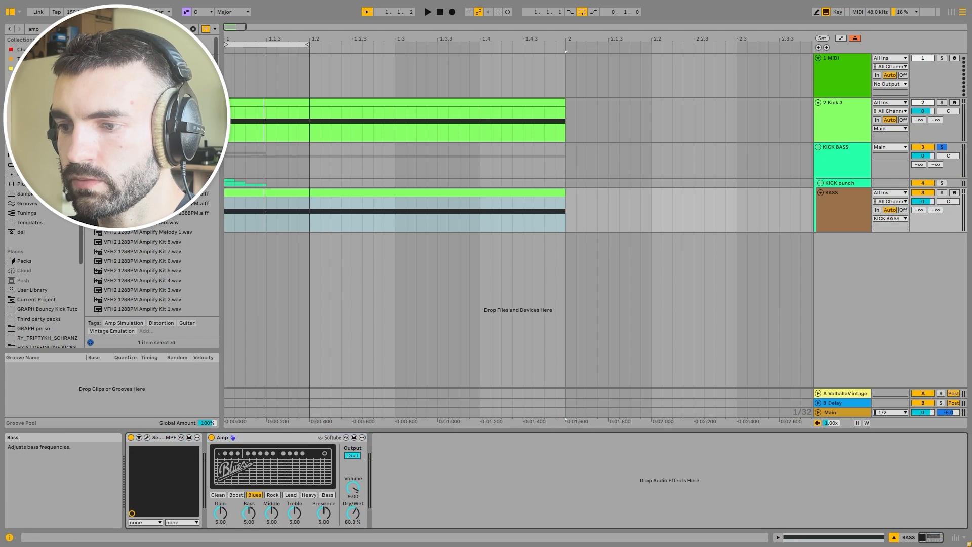
drag(249, 513, 251, 537)
key(space)
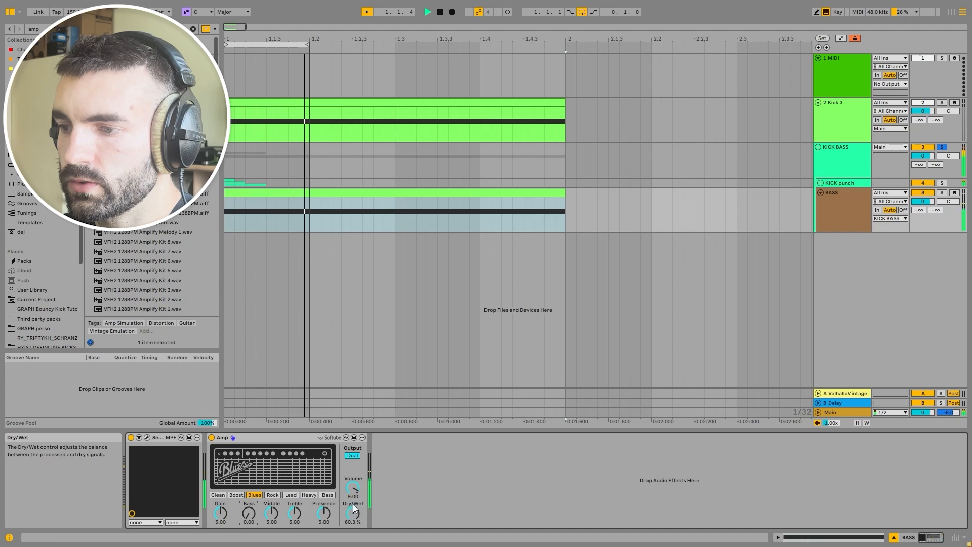
key(space)
- Add an Auto Filter after the BASS track's Amp, set to a 24 dB low-pass at 1.12 kHz with 11 % resonance
click(112, 29)
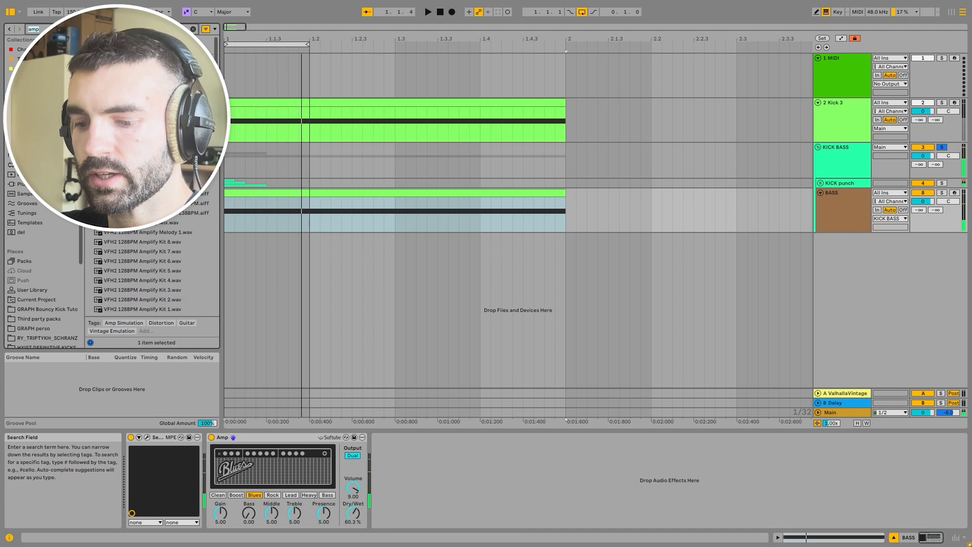
text(auto filter)
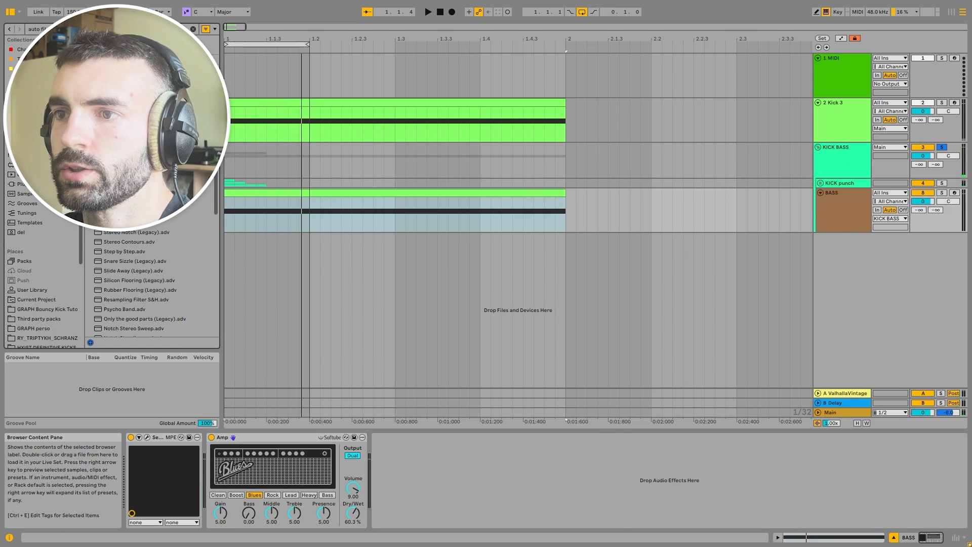
drag(116, 59, 501, 479)
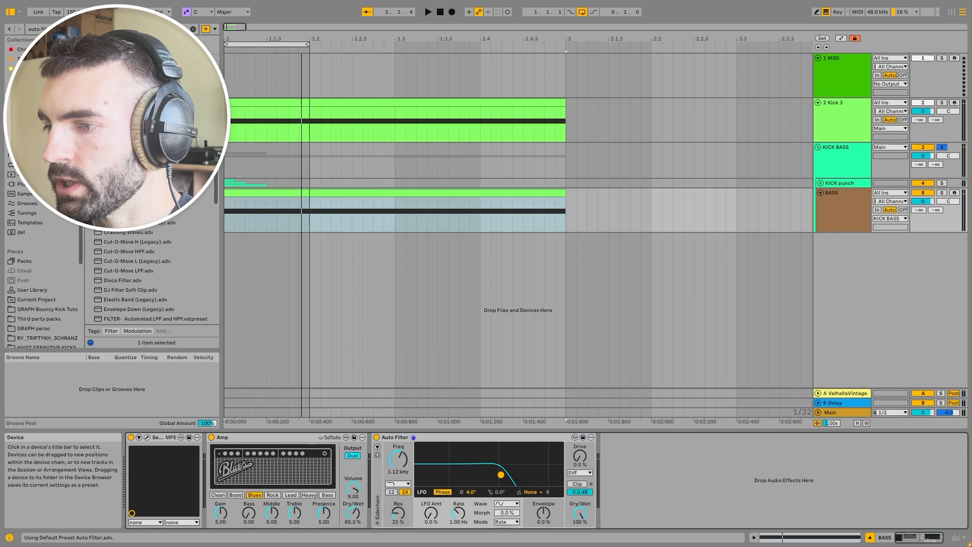
key(space)
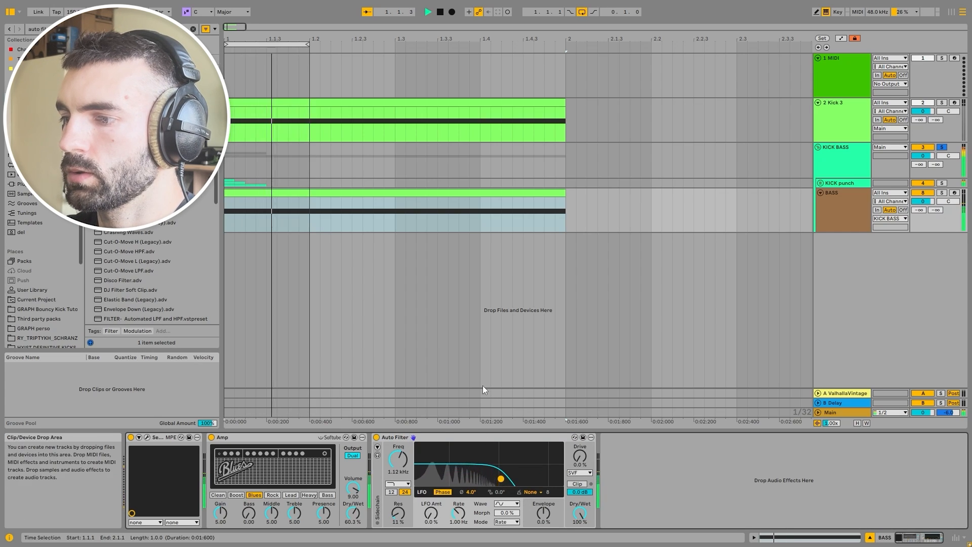
key(space)
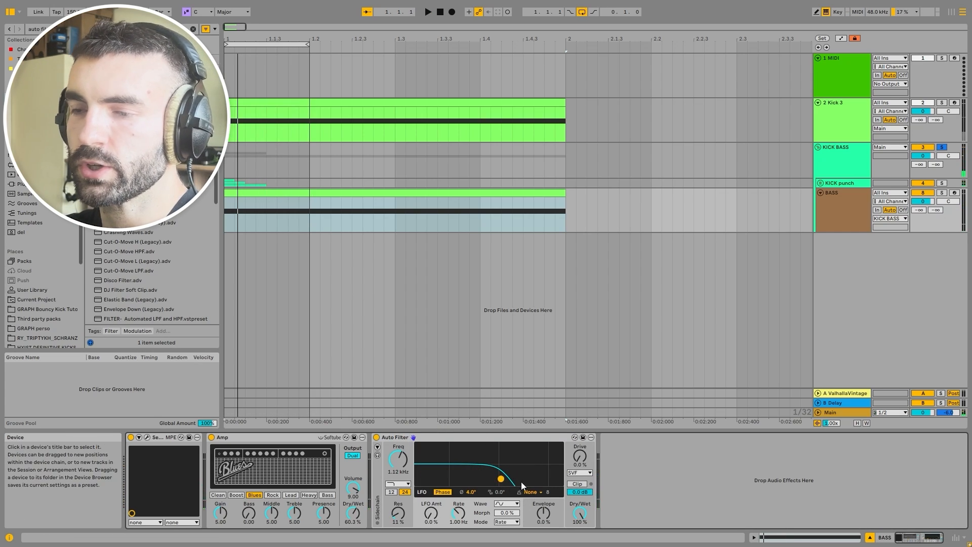
- Add a Kickstart 2 after the Auto Filter on the BASS track and duplicate it
click(409, 231)
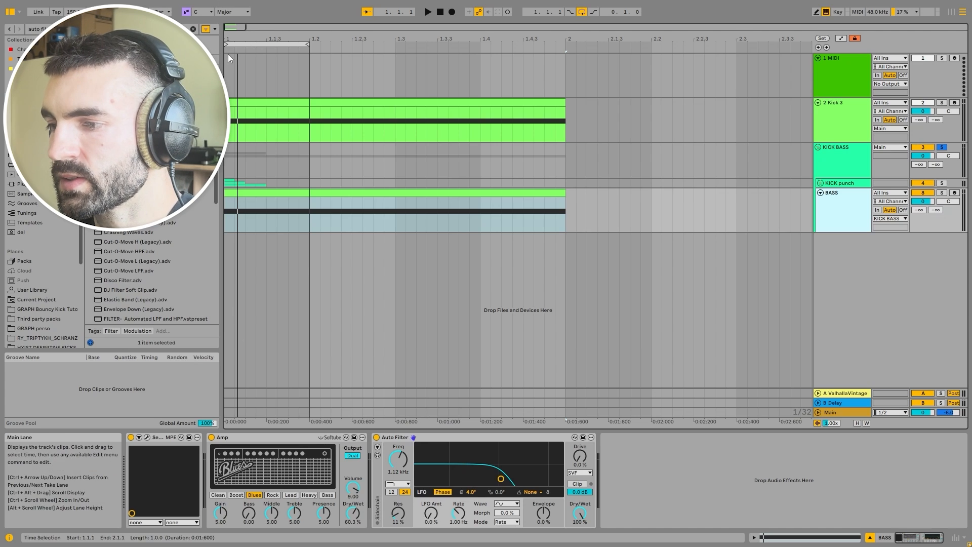
click(141, 30)
text(kickst)
drag(127, 60, 634, 476)
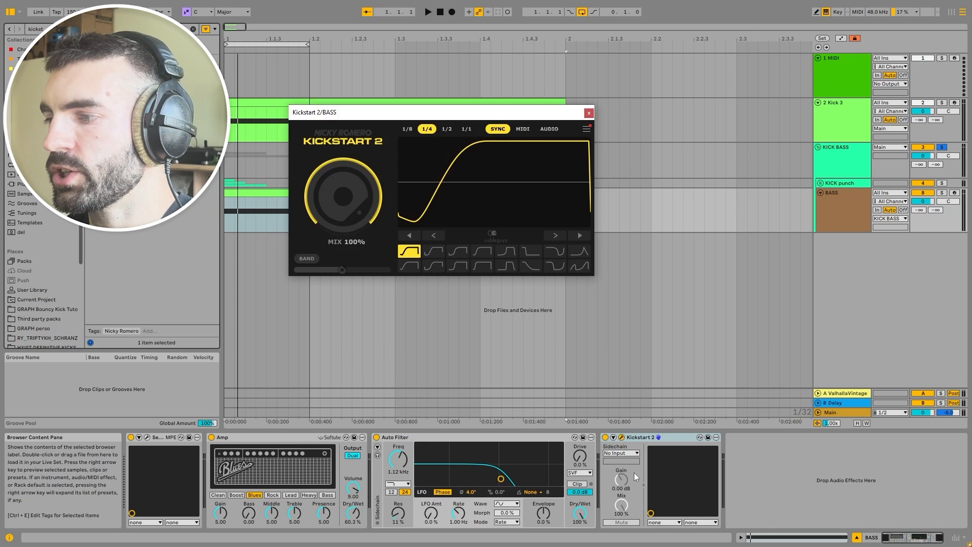
key(ctrl+d)
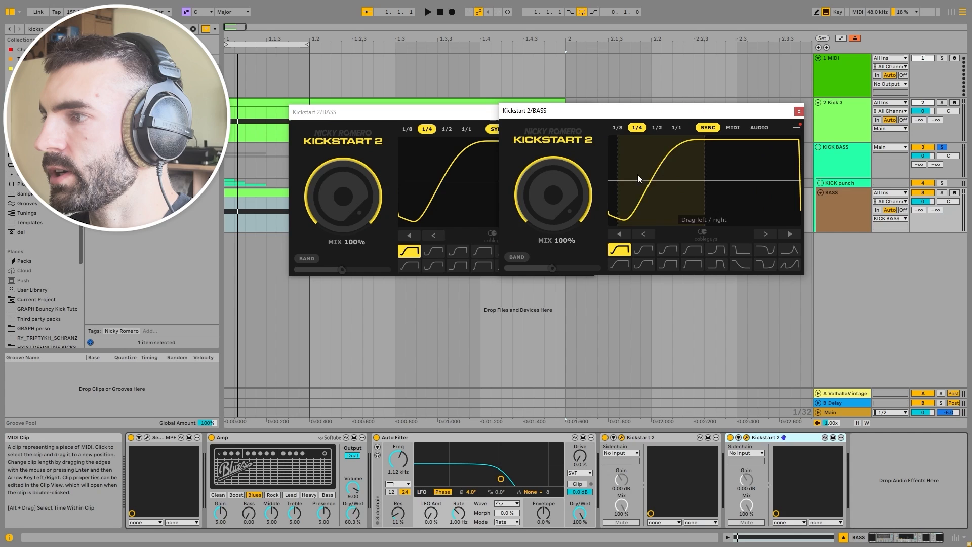
- Shift the duplicate Kickstart 2's ducking curve later, set its mix to 60 %, and close both Kickstart windows
drag(638, 179, 677, 179)
drag(531, 183, 549, 181)
key(space)
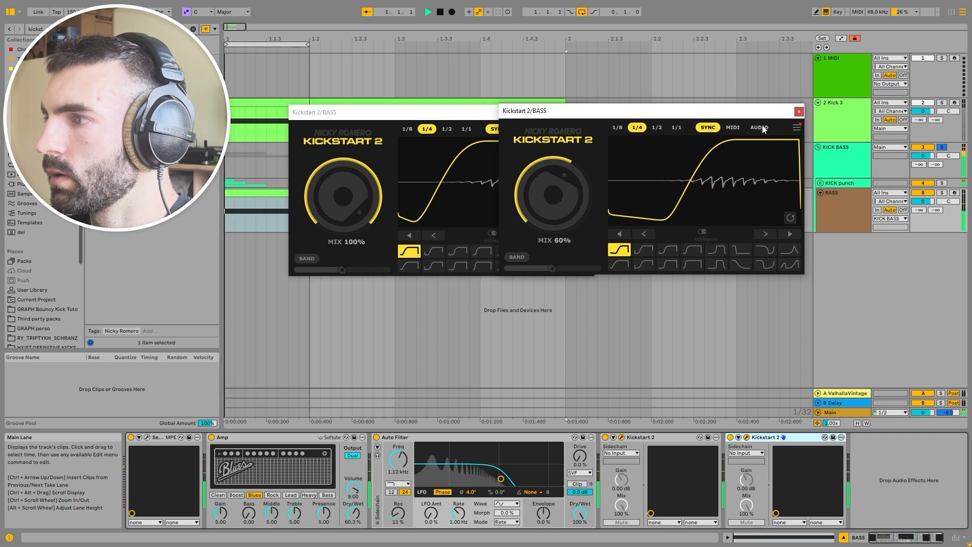
click(799, 112)
click(589, 112)
- Unfold the KICK punch group, set the mid punch track's volume to -17.7 dB, and reduce the group track's height
click(836, 155)
click(820, 183)
key(space)
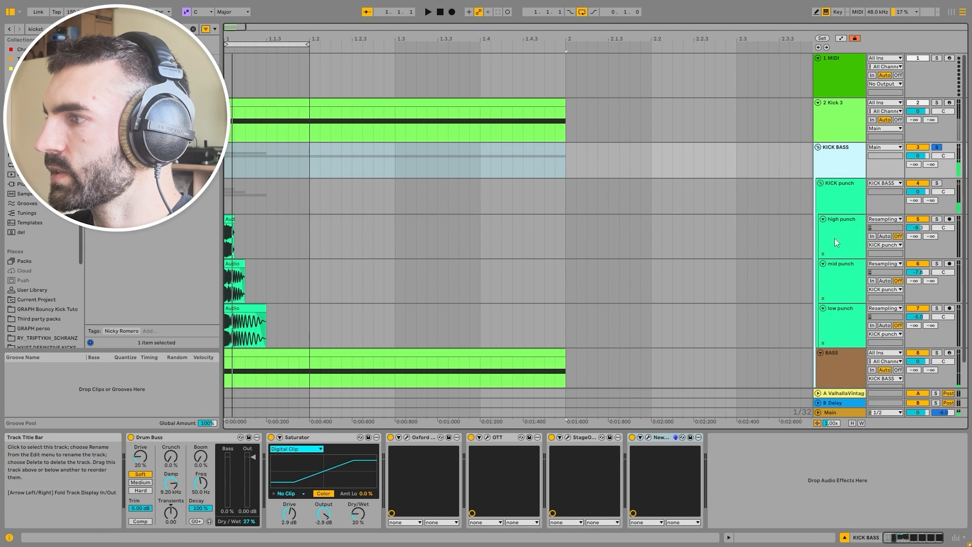
drag(917, 272, 917, 282)
drag(837, 213, 838, 203)
- Add a Saturator to the KICK punch group with Analog Clip, 2.3 dB drive and -6.9 dB output
click(38, 29)
text(sat)
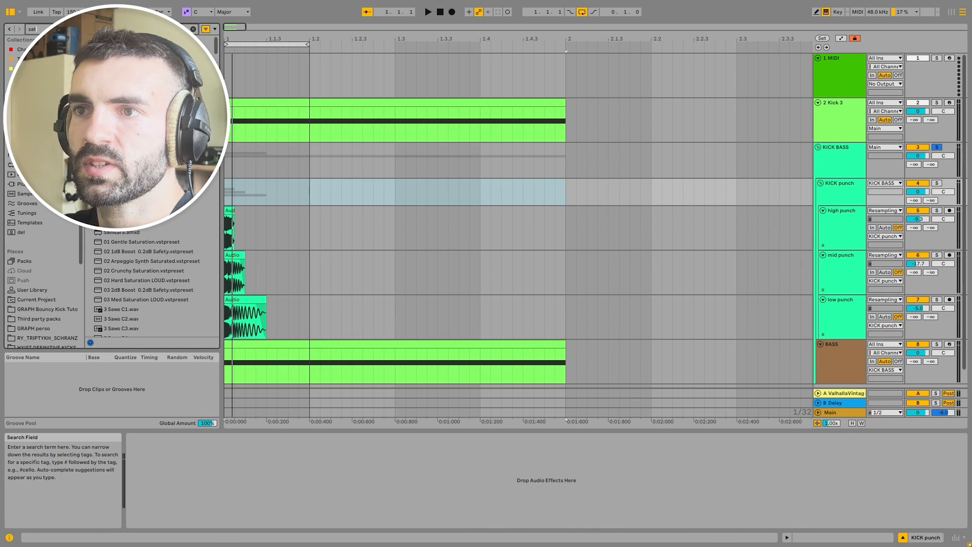
double_click(119, 107)
key(space)
drag(147, 513, 183, 522)
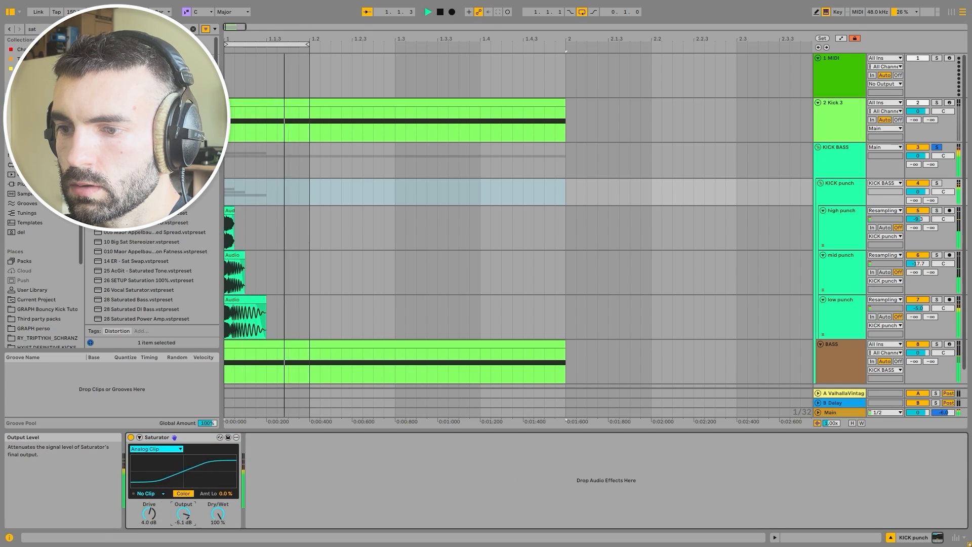
- Set the mid punch track's volume to -12.4 dB and reselect the KICK punch group
click(844, 228)
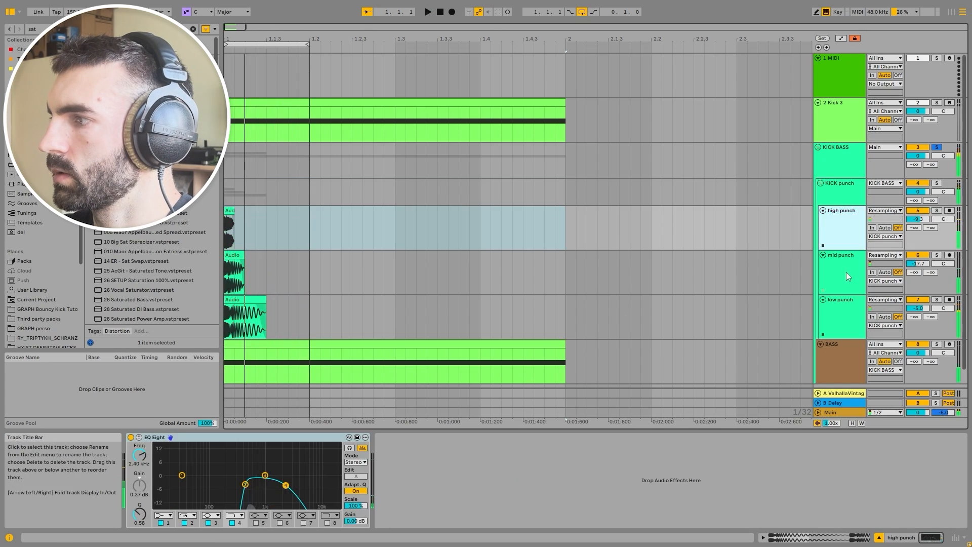
click(845, 272)
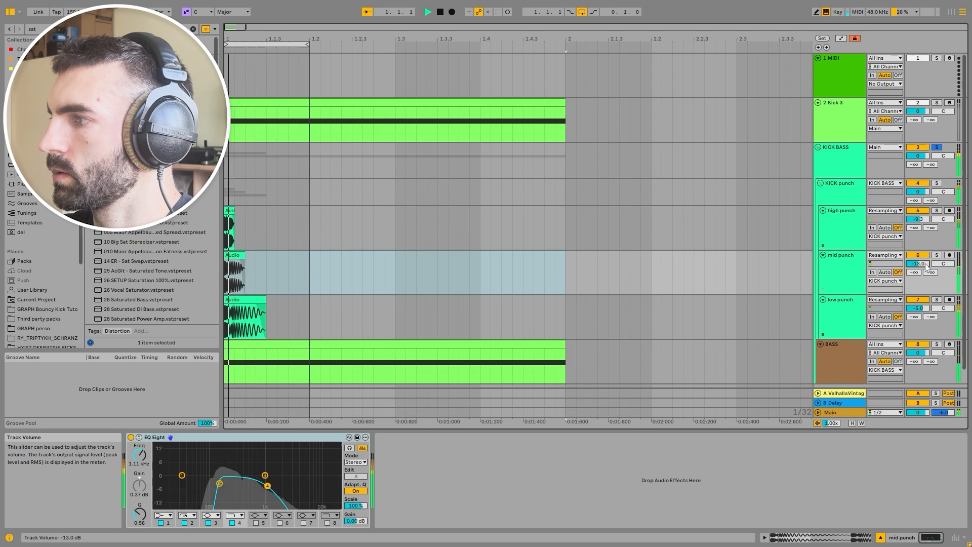
click(839, 187)
key(space)
- Add a Newfangled Saturate to the KICK punch group with 3.0 dB drive and the waveform meter, and close its window
key(ctrl+f)
text(satura)
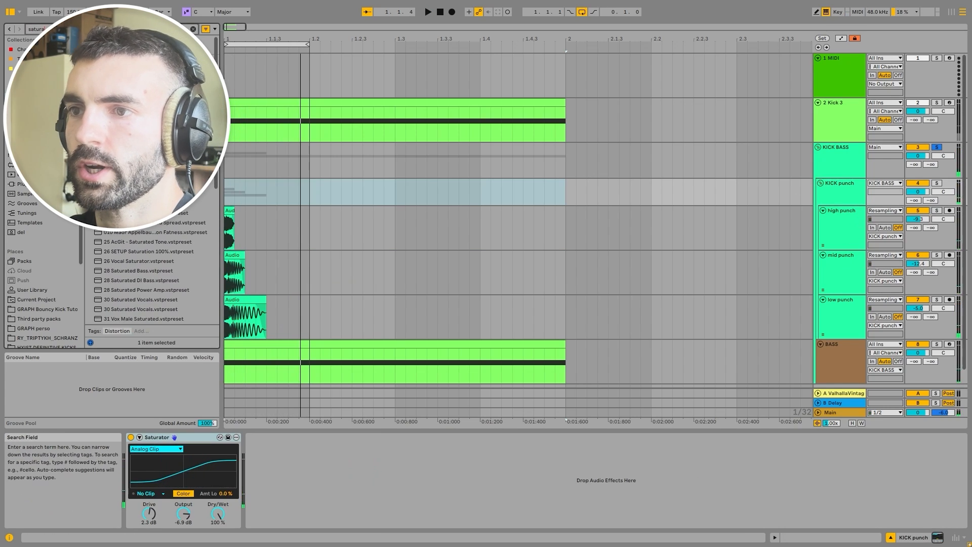
click(782, 265)
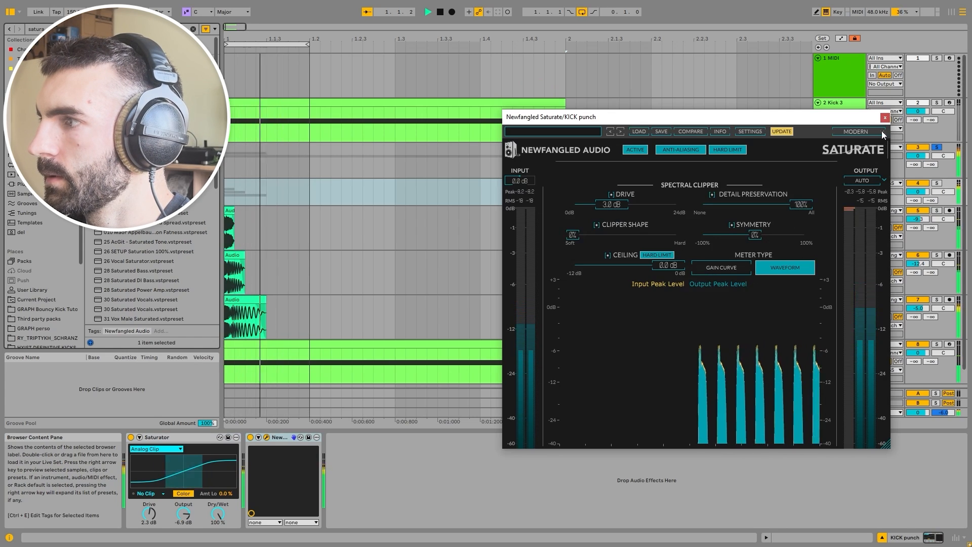
click(884, 118)
- Set the KICK punch group's volume to 1.6 dB during playback and fold the group
key(space)
key(space)
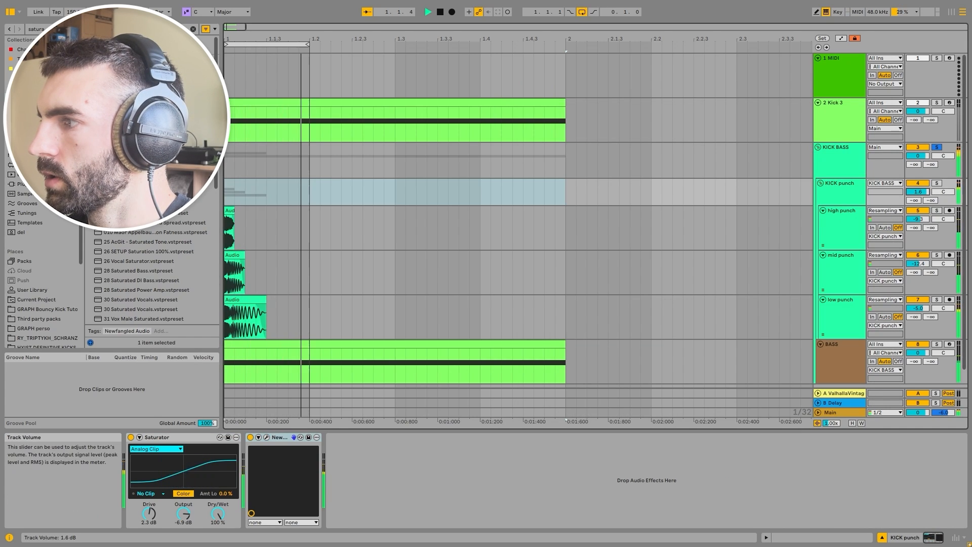
click(820, 183)
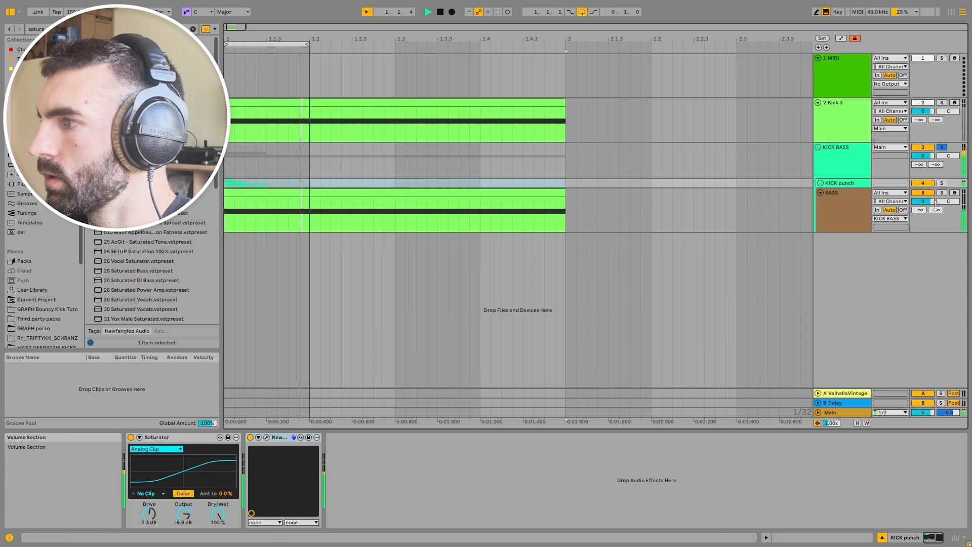
- Open the BASS track's Serum effects rack and enable the Tube distortion
key(space)
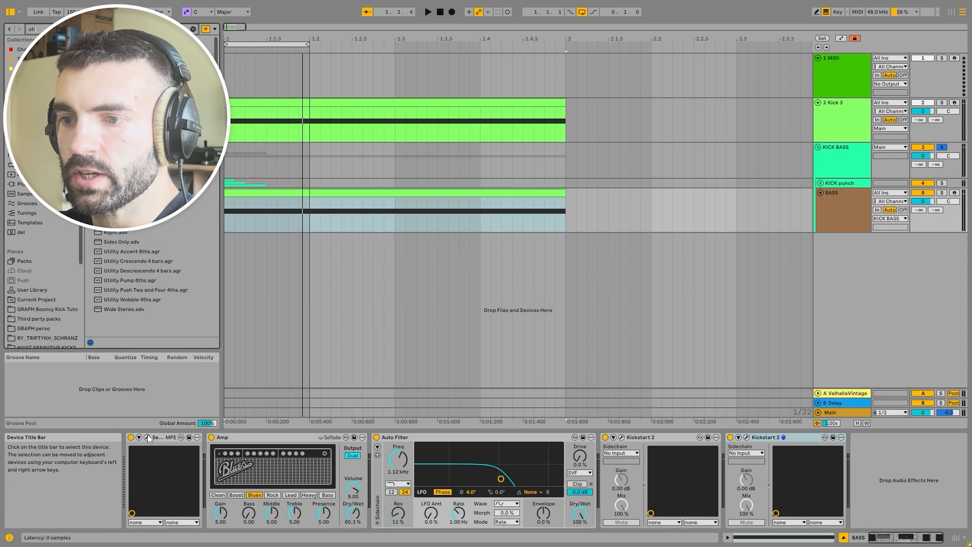
click(147, 437)
click(400, 112)
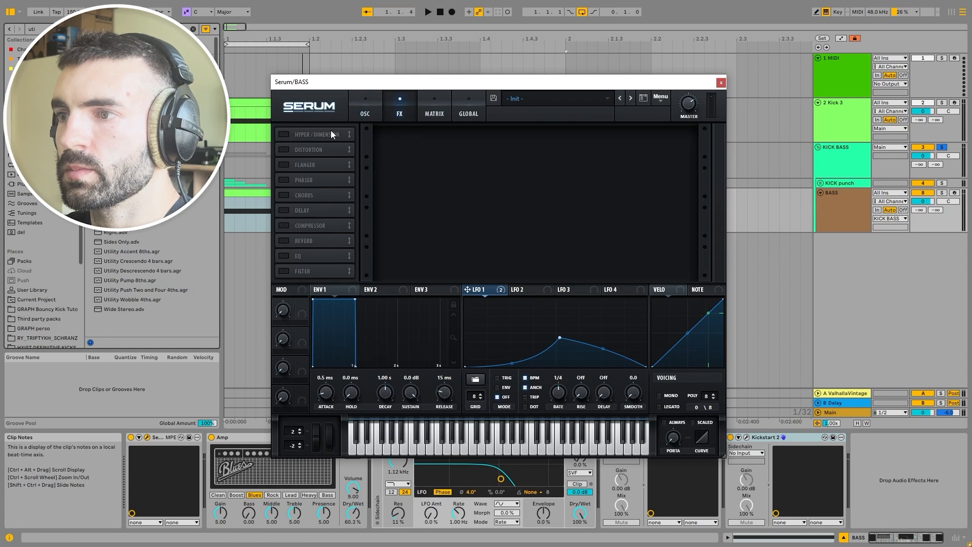
click(284, 150)
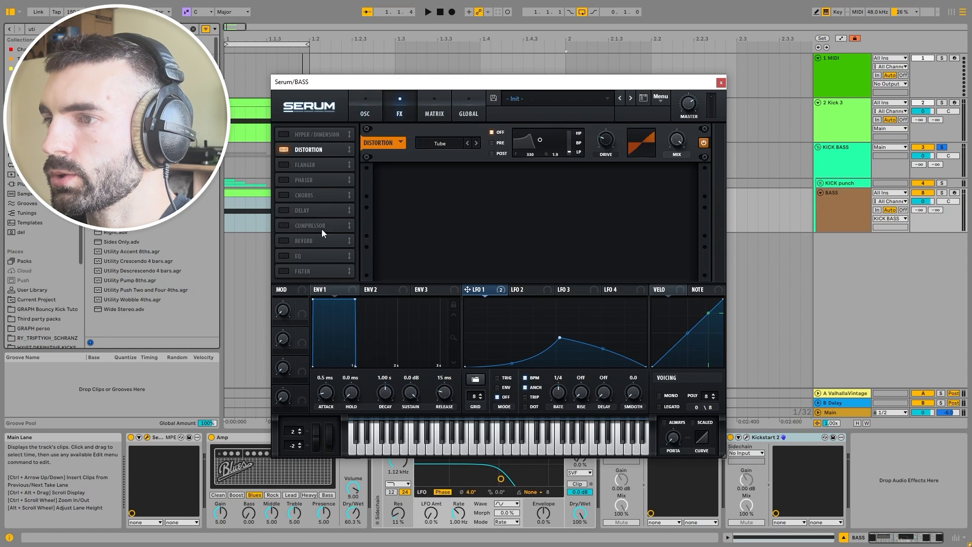
- Enable Serum's compressor in multiband mode and set its threshold to -12.5 dB during playback
key(space)
click(287, 226)
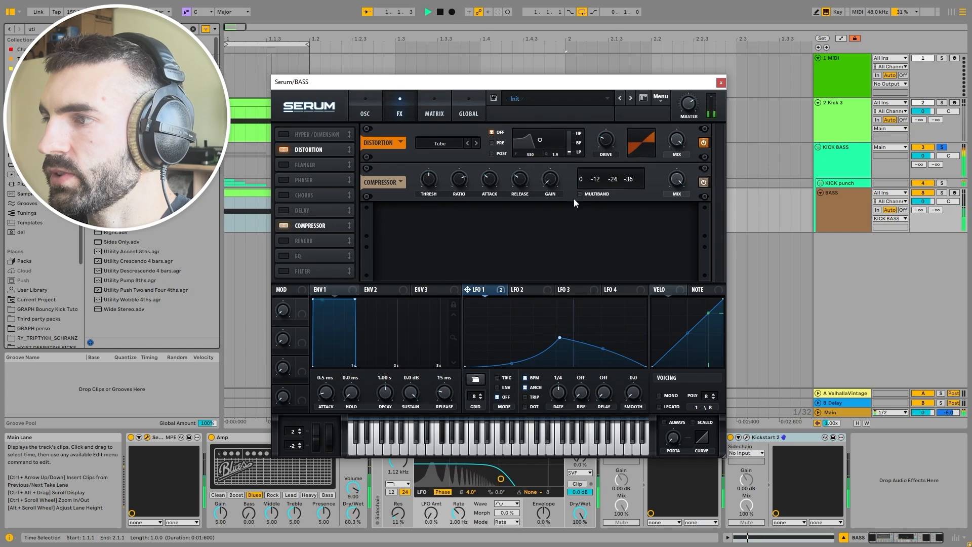
drag(424, 193, 432, 185)
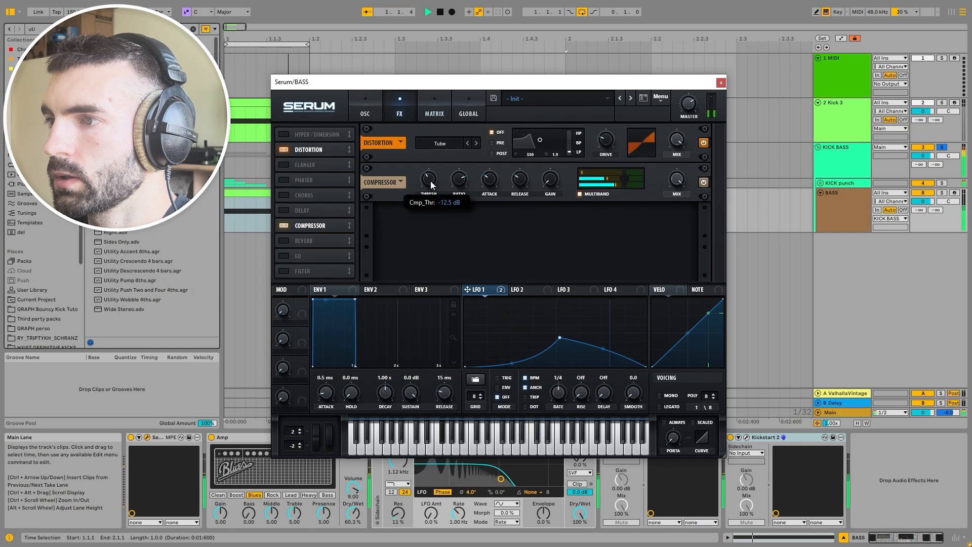
- Enable Serum's Hall reverb, return to the oscillator page and close the Serum window
click(284, 241)
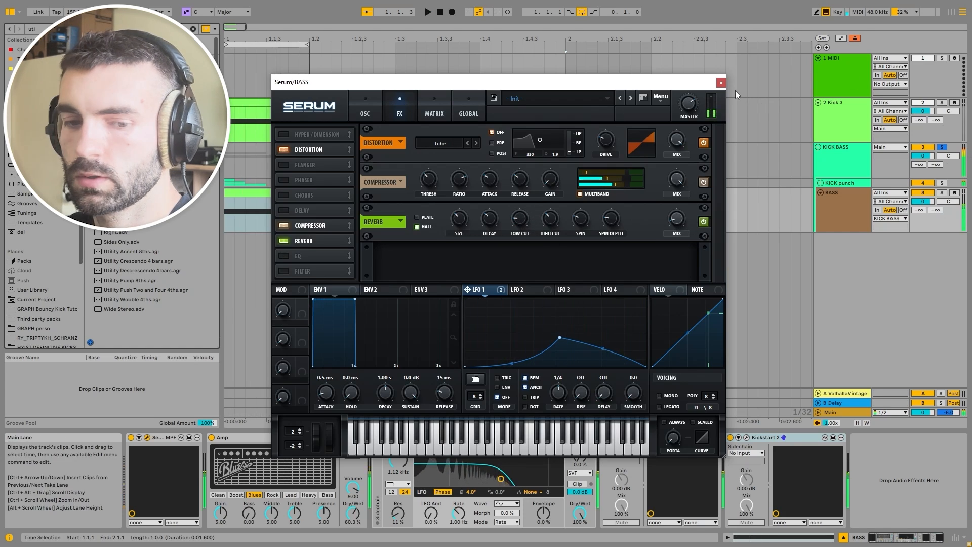
click(841, 203)
click(365, 113)
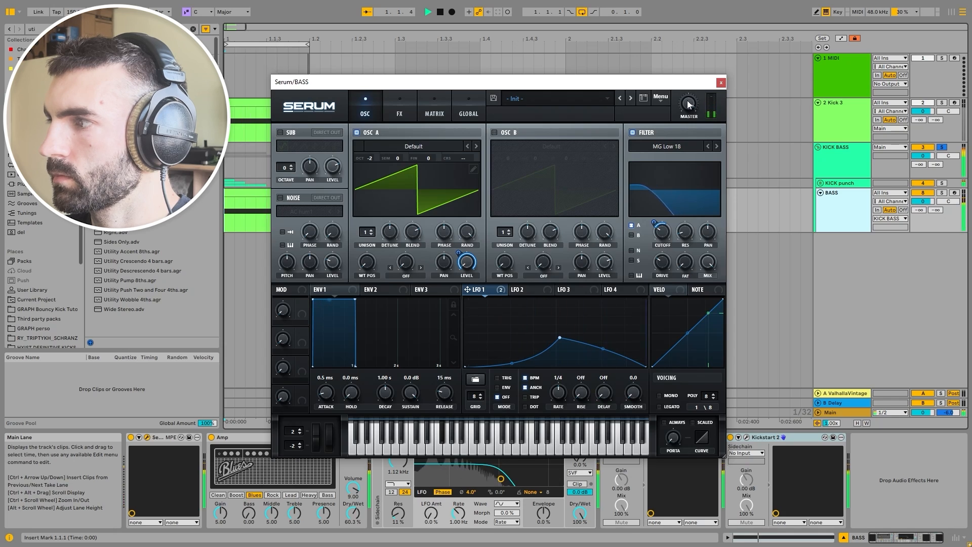
click(720, 82)
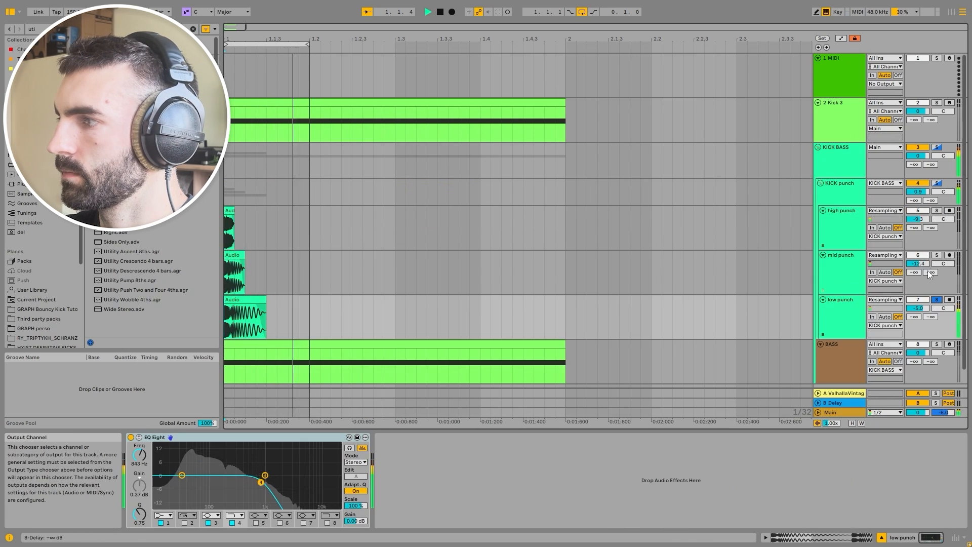
- Solo the mid punch and high punch tracks in turn and set the high punch volume to -13.9 dB
click(937, 255)
click(937, 211)
drag(917, 219, 917, 229)
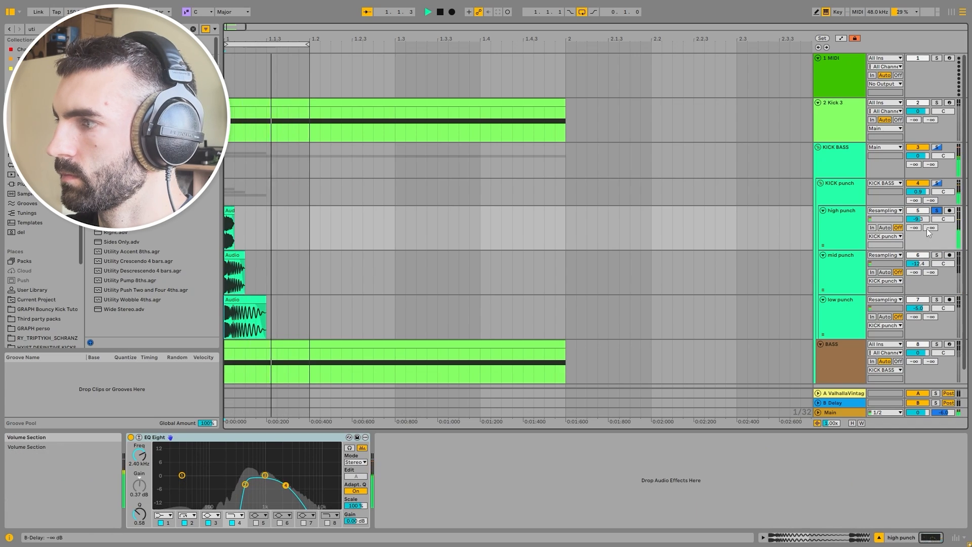
- Narrow the high punch's EQ Eight curve with band 4 at 3.03 kHz and Q 0.23, and solo the KICK BASS group again
drag(246, 484, 291, 496)
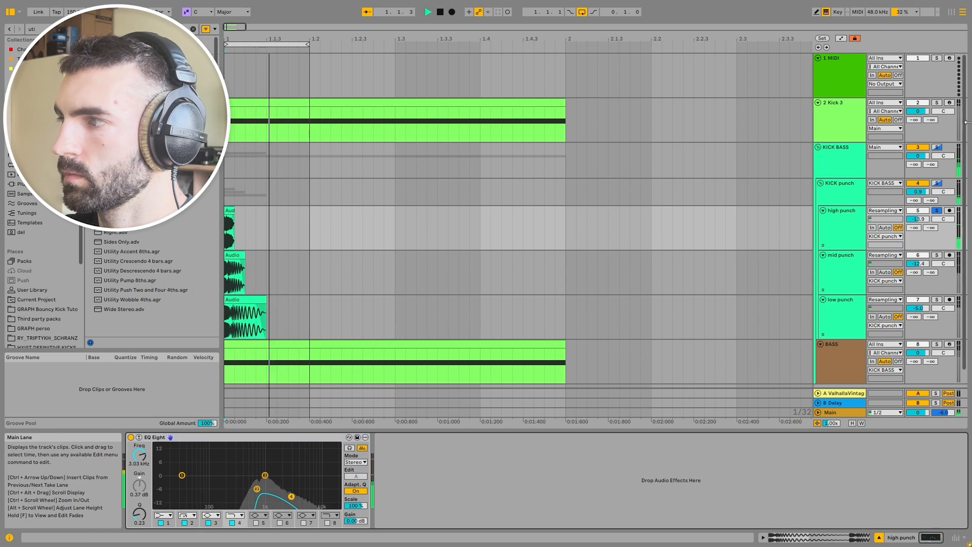
click(936, 147)
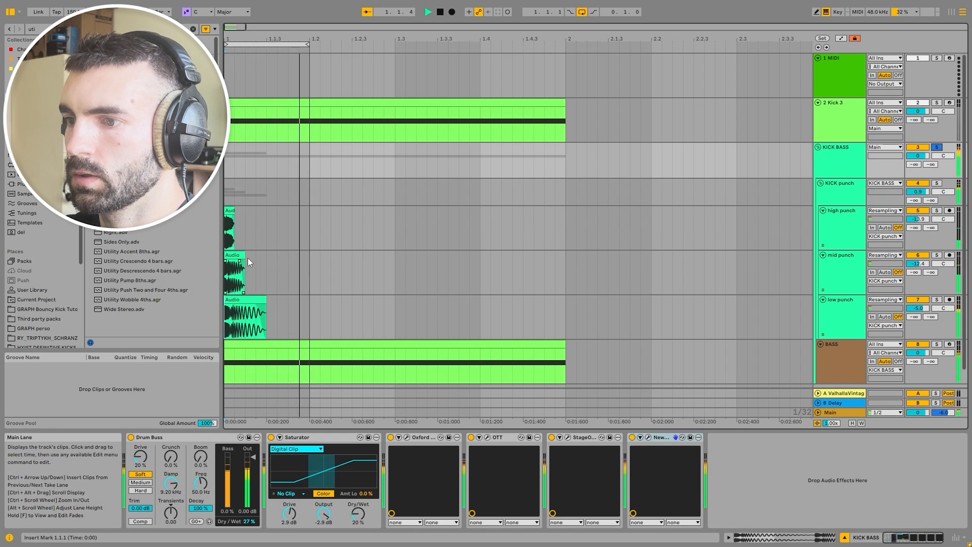
key(space)
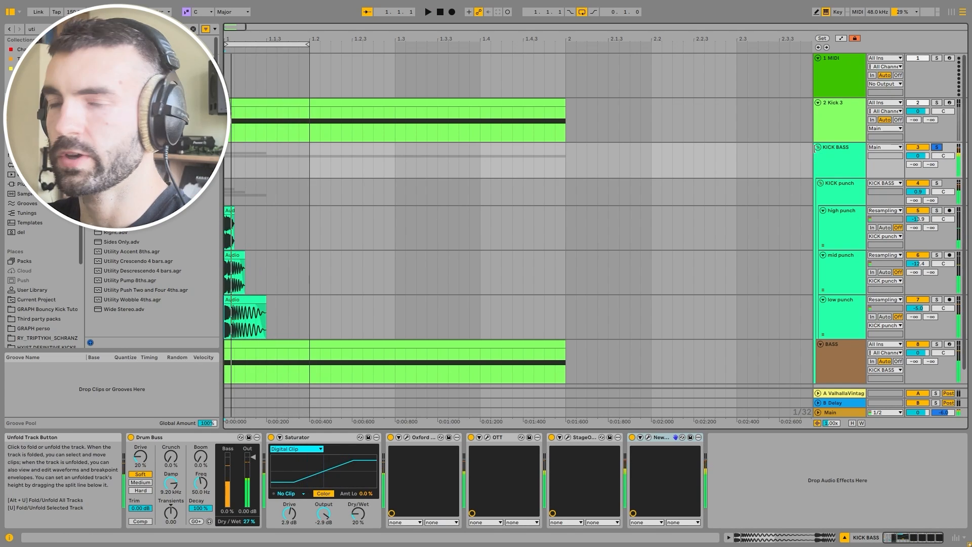
- Duplicate the KICK BASS group, fold and deactivate the original, and select the duplicate
click(821, 172)
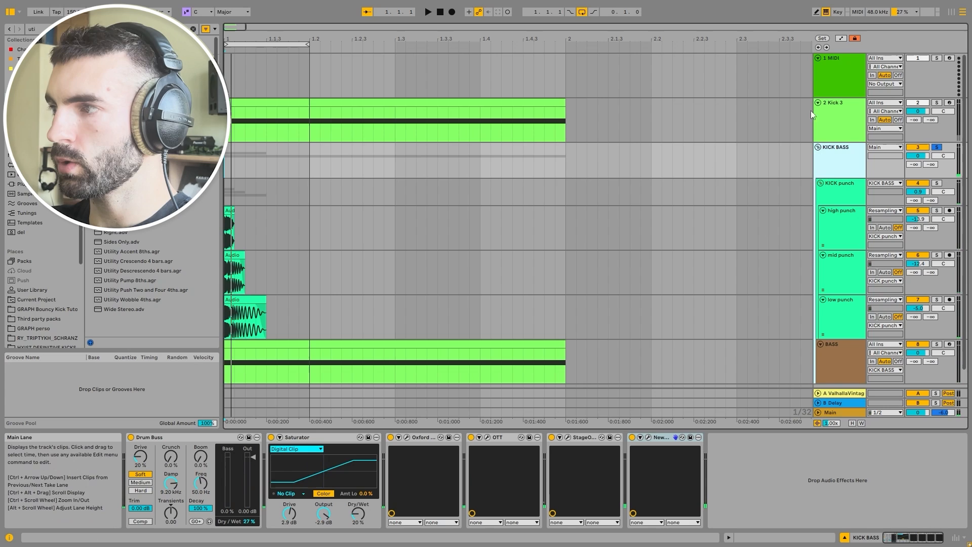
key(ctrl+d)
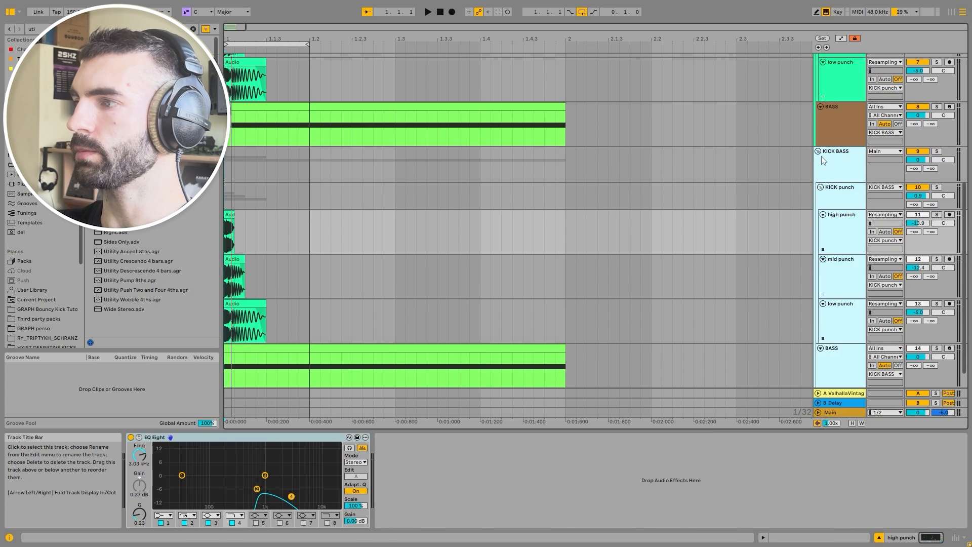
scroll(821, 145, up, 5)
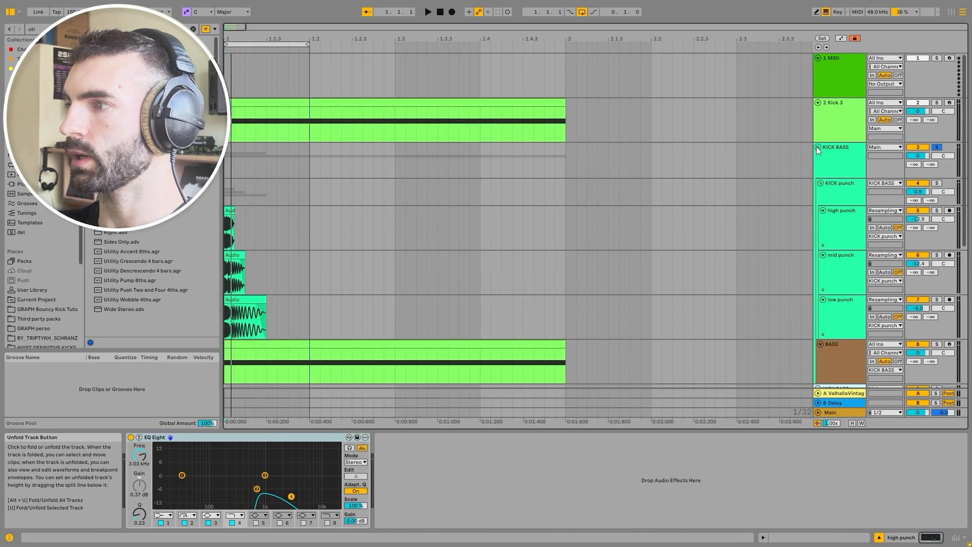
click(818, 147)
click(848, 147)
key(0)
click(844, 174)
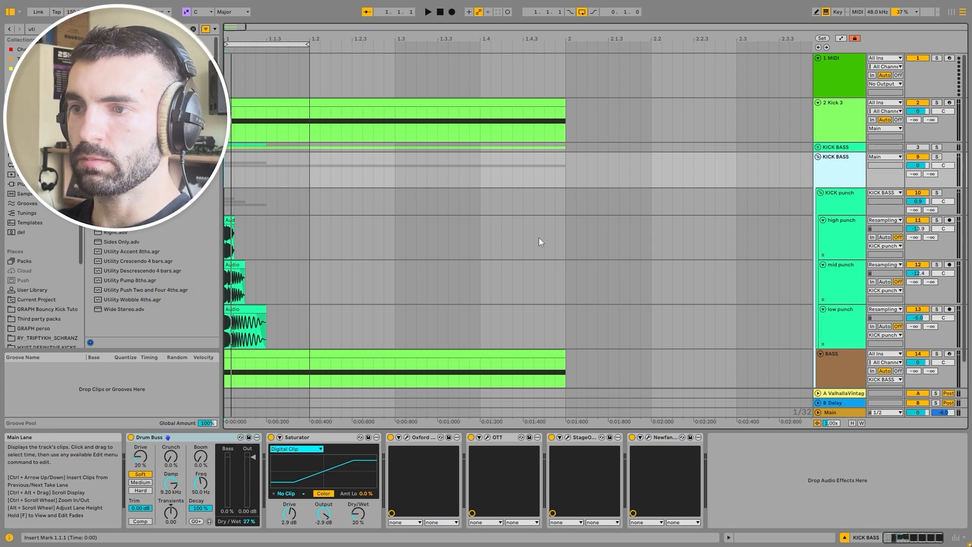
- Load the E_Yeah vowel wavetable into oscillator A of Serum on the duplicated group's BASS track
scroll(628, 239, down, 1)
click(831, 345)
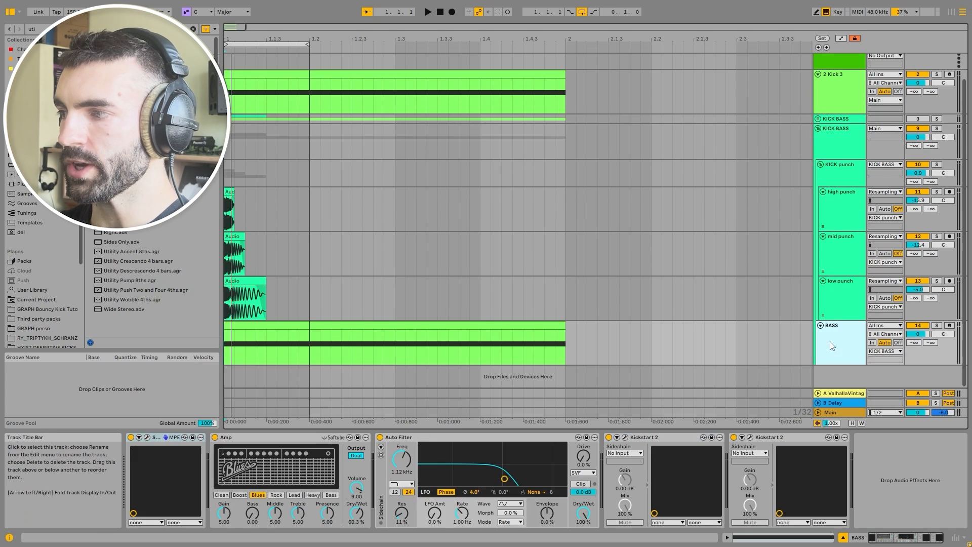
click(147, 437)
drag(526, 83, 497, 60)
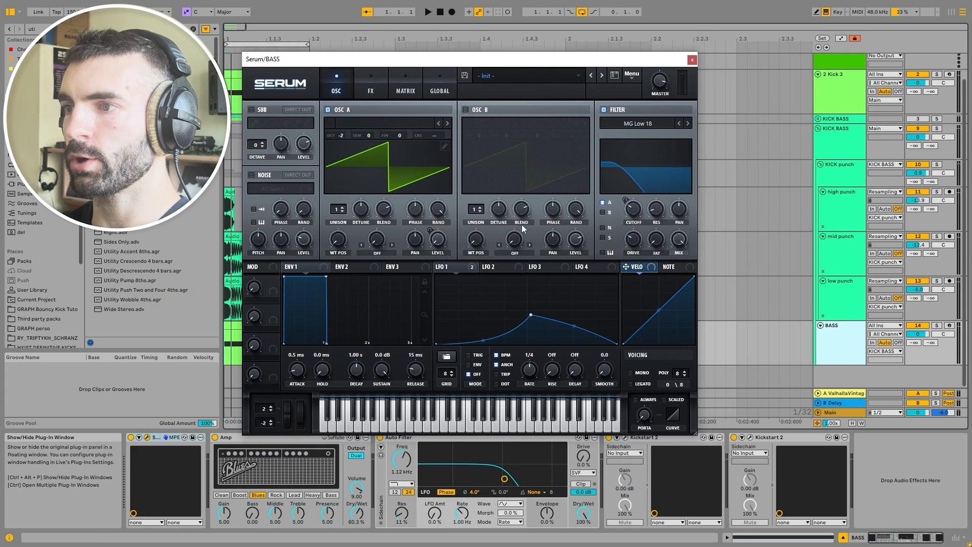
click(412, 129)
mouse_move(375, 191)
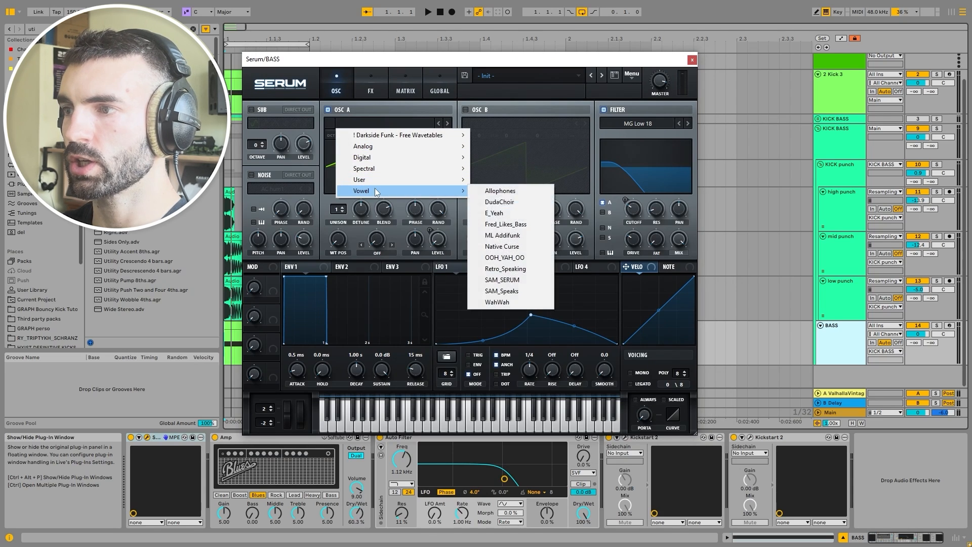
click(513, 214)
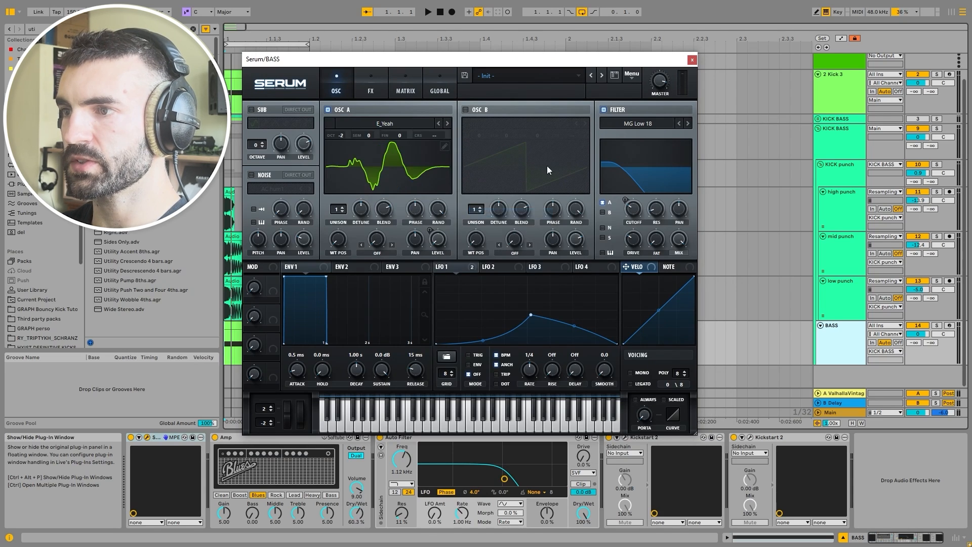
- Solo the duplicated KICK BASS group and play it to audition the new bass wavetable
click(936, 129)
key(space)
click(817, 343)
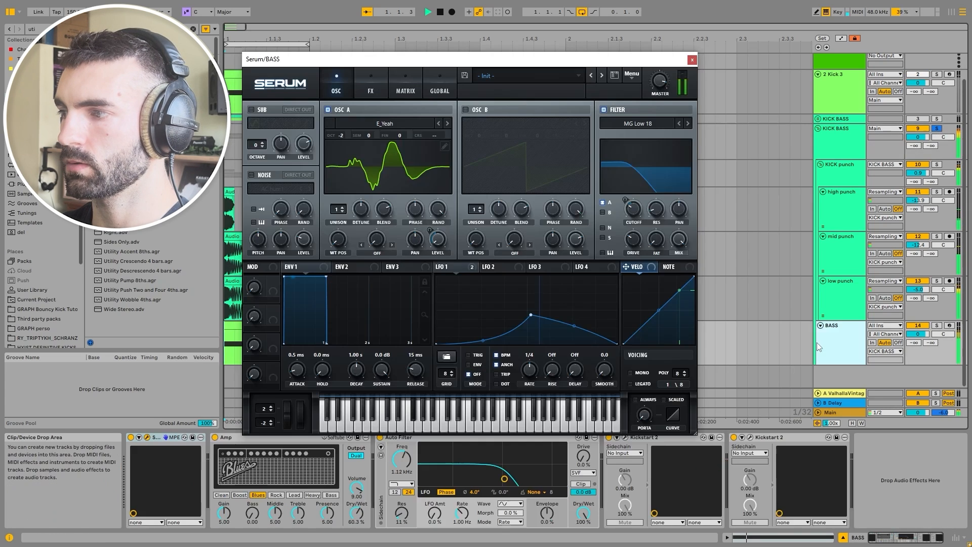
key(space)
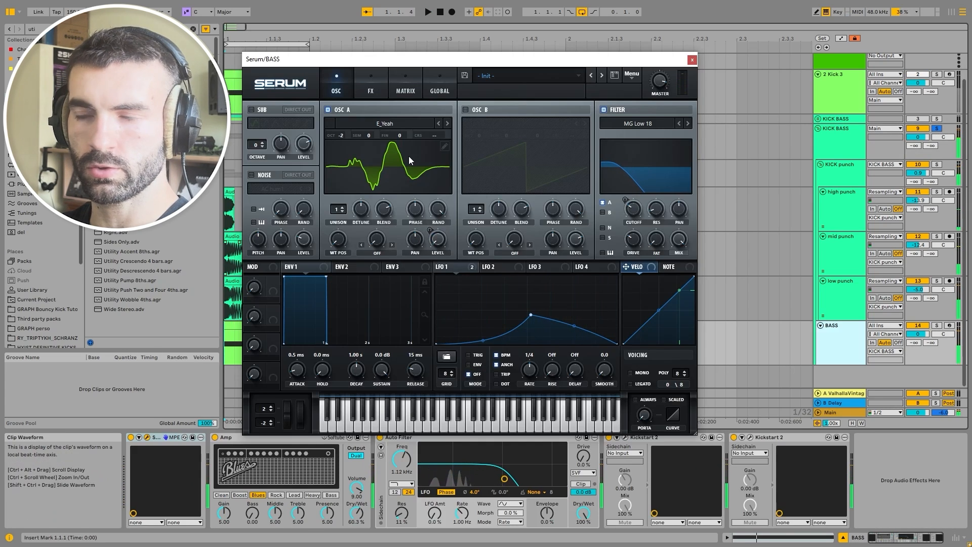
- Enable Serum's oscillator B, set oscillator A's warp mode to FM (From B), and audition the sound
click(465, 109)
click(378, 252)
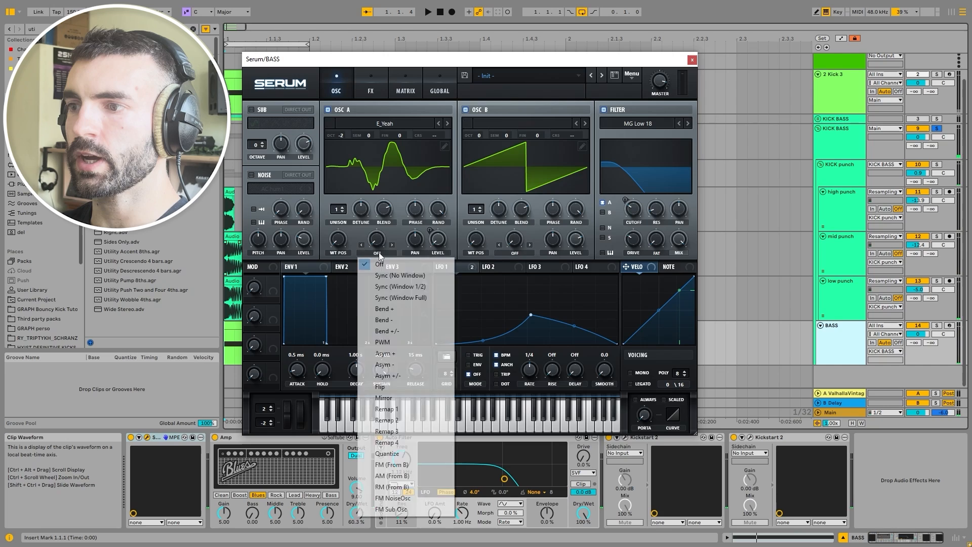
click(392, 464)
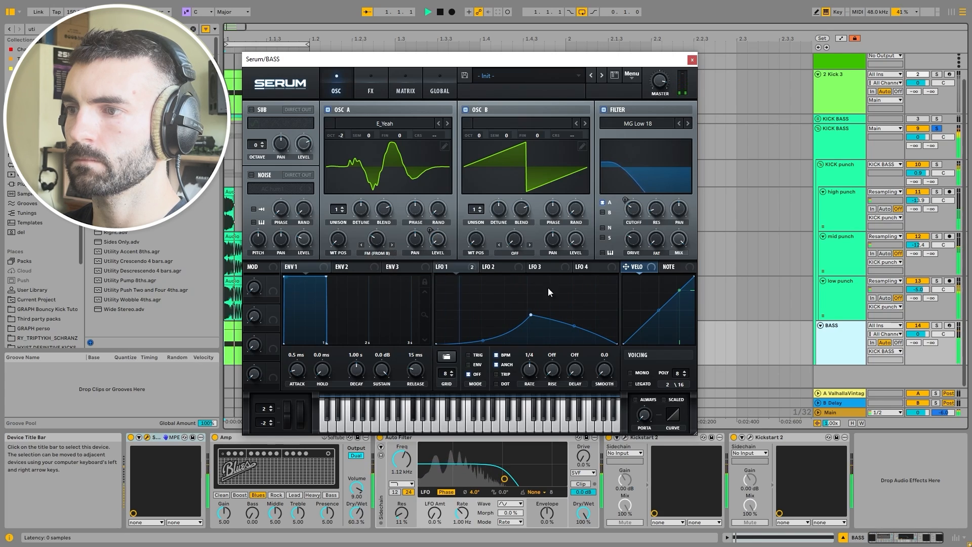
key(space)
- Set Serum's distortion type to Diode 2 with its mix at 43% during playback
click(371, 89)
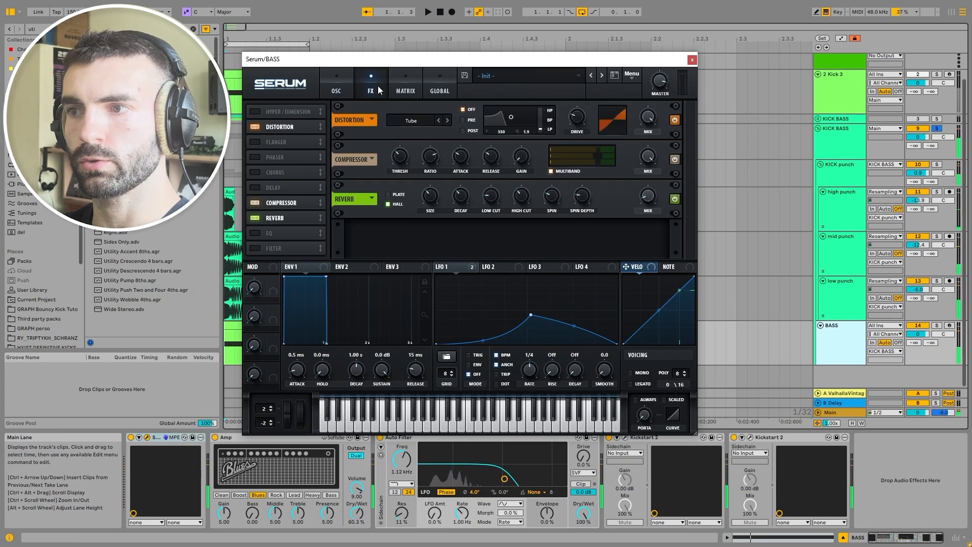
click(448, 120)
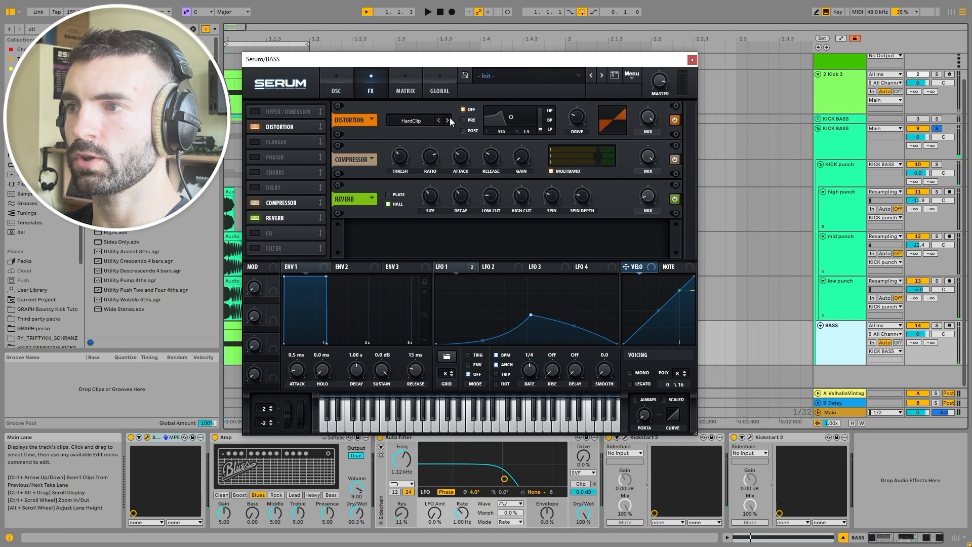
key(space)
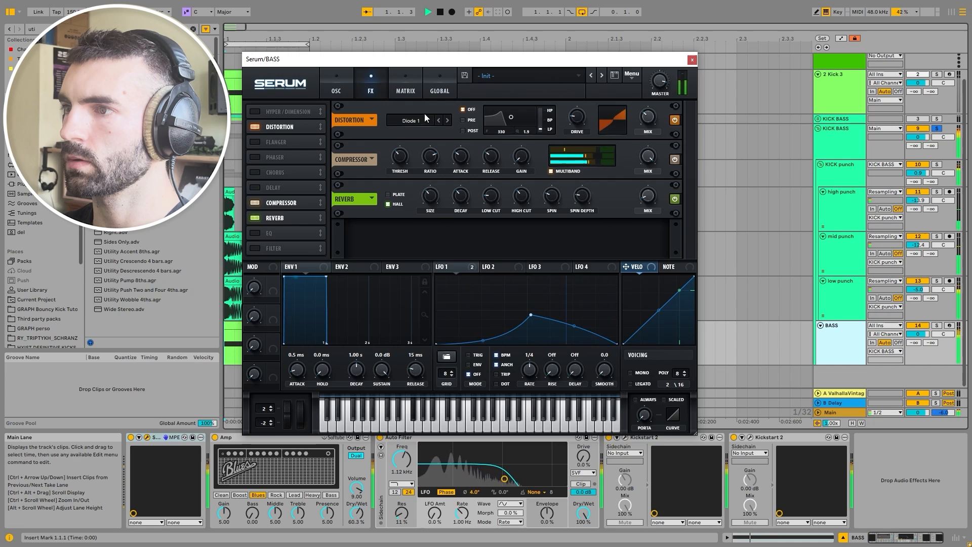
click(448, 119)
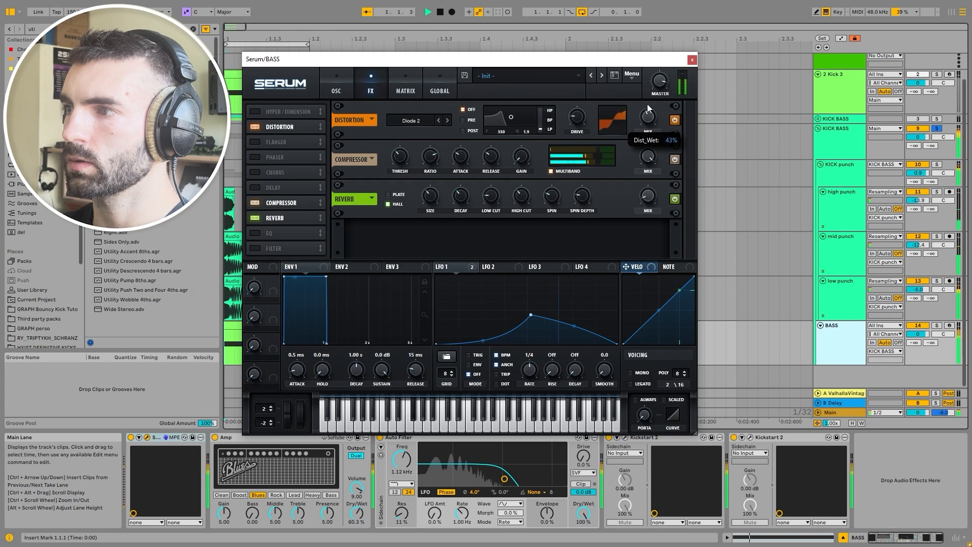
- Enable Serum's EQ with peak bands, modulate both band gains with LFO 2, and set the high band to about 1226 Hz
click(255, 233)
key(space)
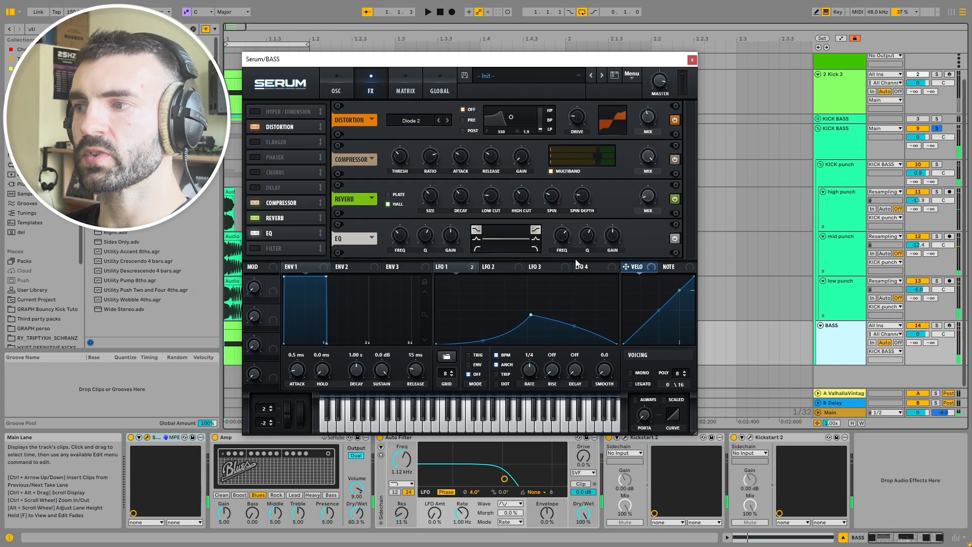
click(499, 268)
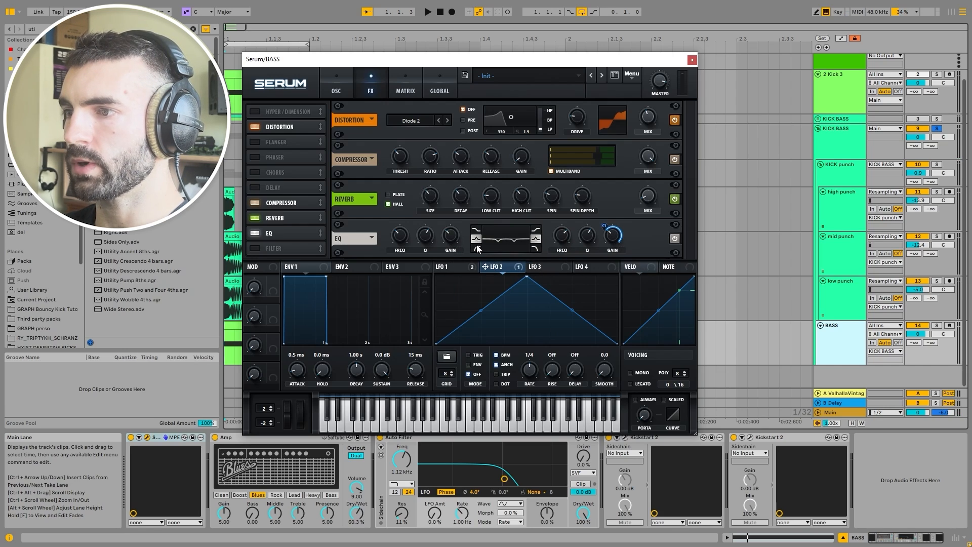
drag(449, 234, 449, 232)
key(space)
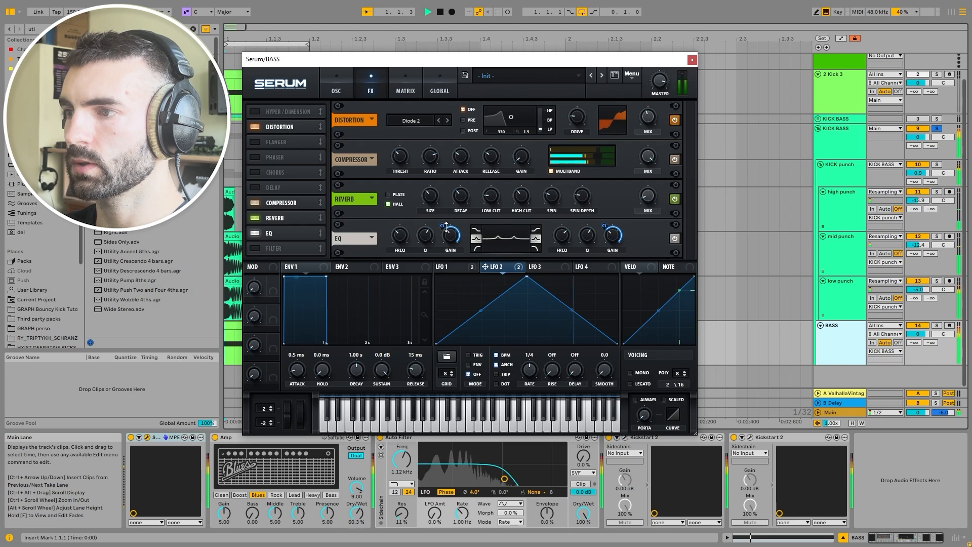
right_click(450, 240)
click(442, 229)
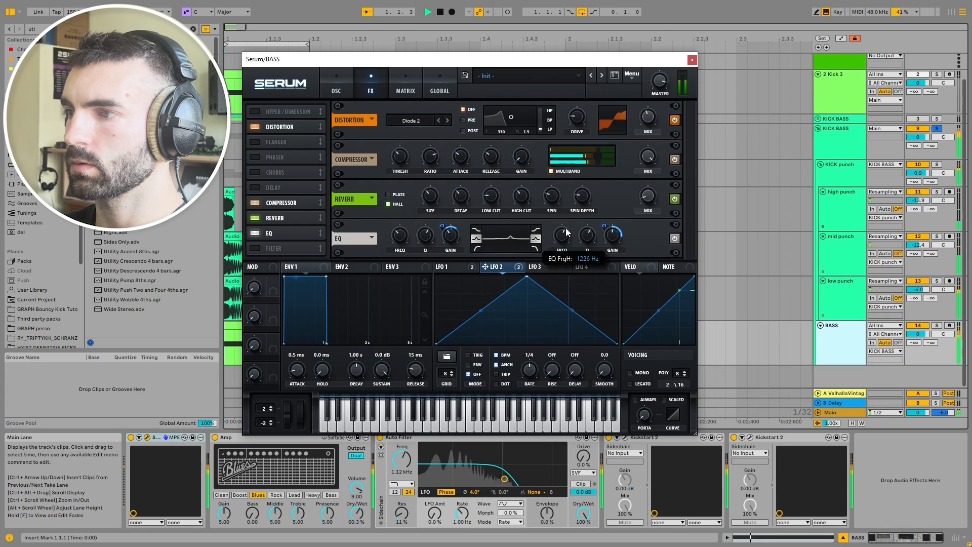
drag(601, 232, 601, 235)
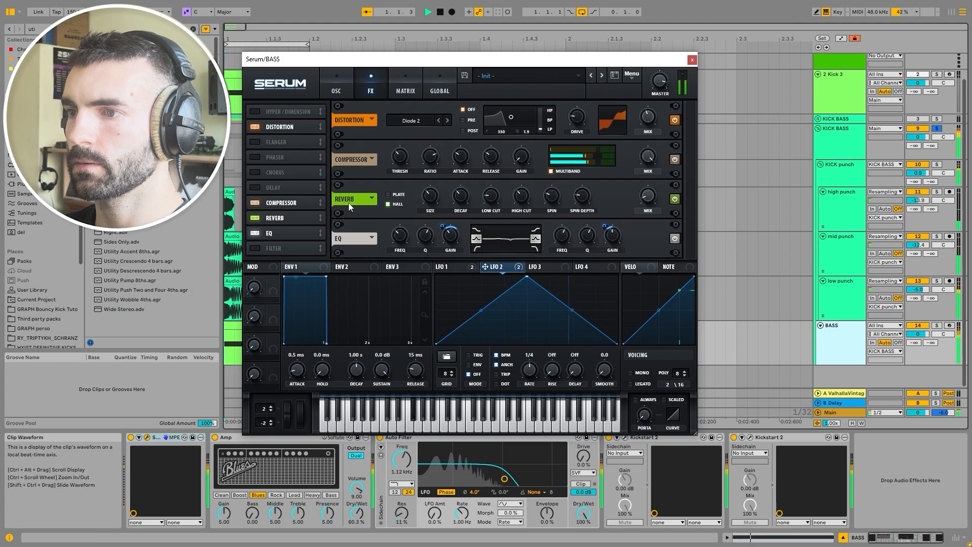
- Enable Serum's Chorus effect and return to the oscillator page
click(308, 173)
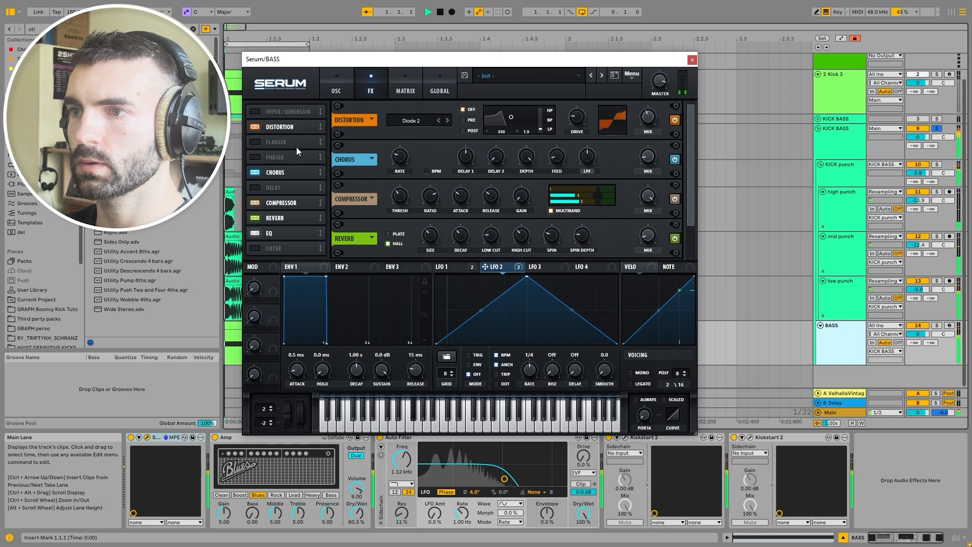
click(334, 91)
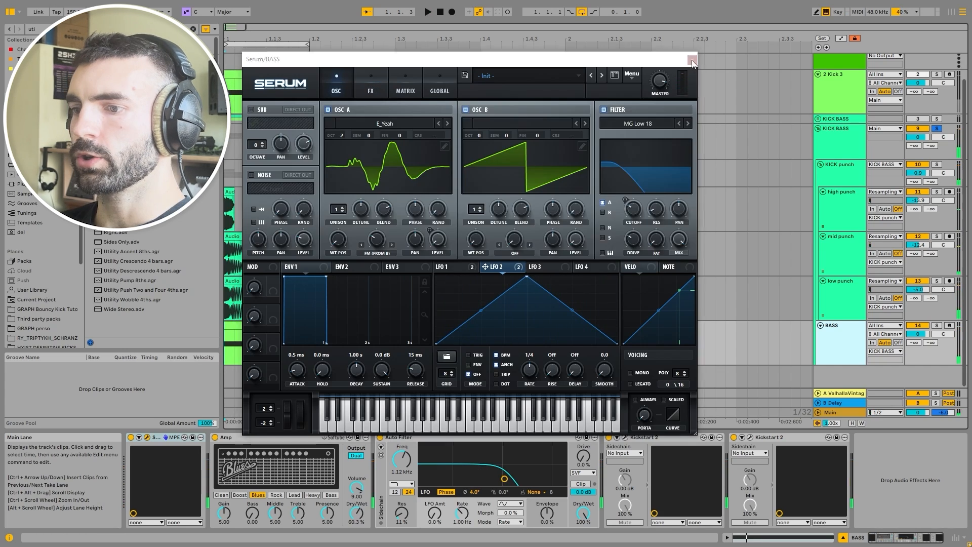
- Close Serum's window and set the Amp to the Bass type at 51.6% dry/wet during playback
key(ctrl+alt+p)
click(330, 495)
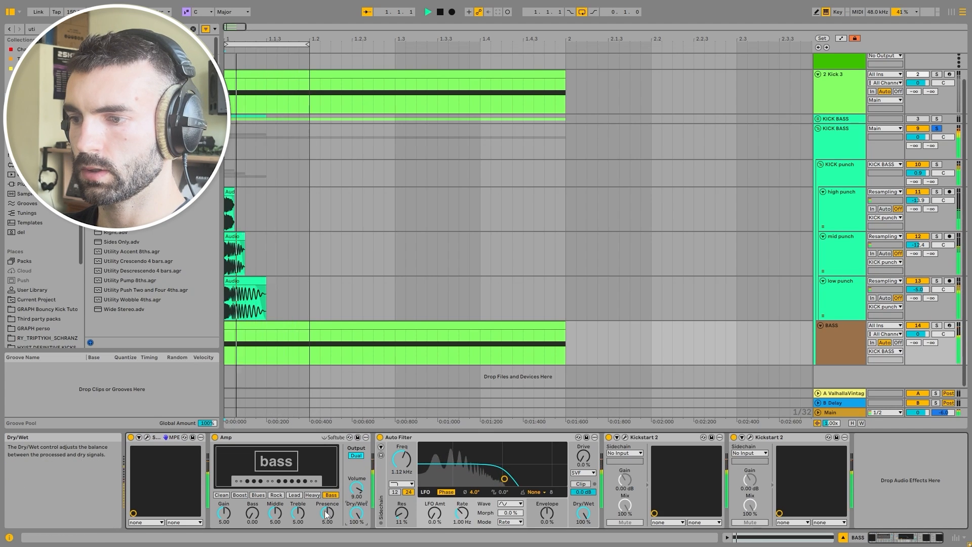
click(257, 495)
click(331, 495)
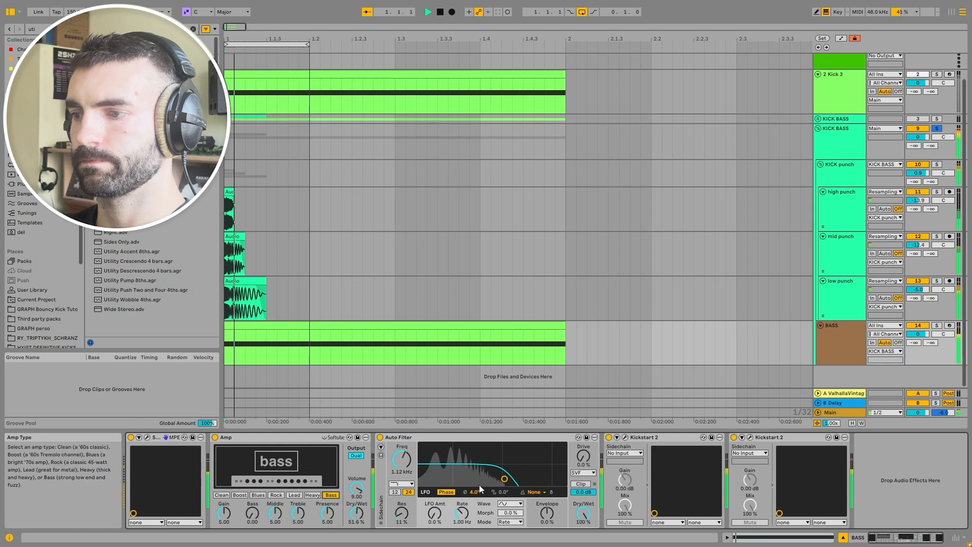
key(space)
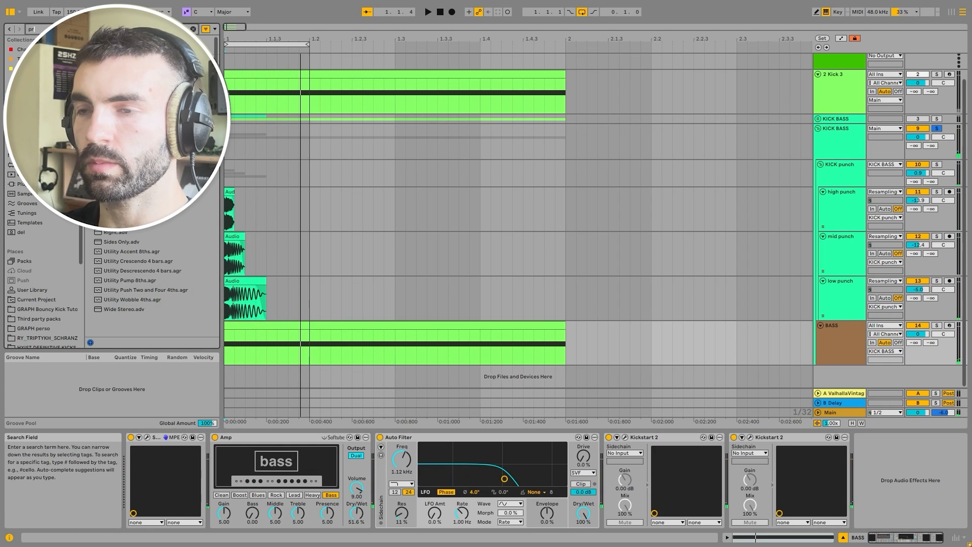
- Insert Pro-Q 3 between the Amp and Auto Filter on the BASS track and start playback
drag(116, 76, 396, 476)
drag(395, 476, 393, 478)
key(space)
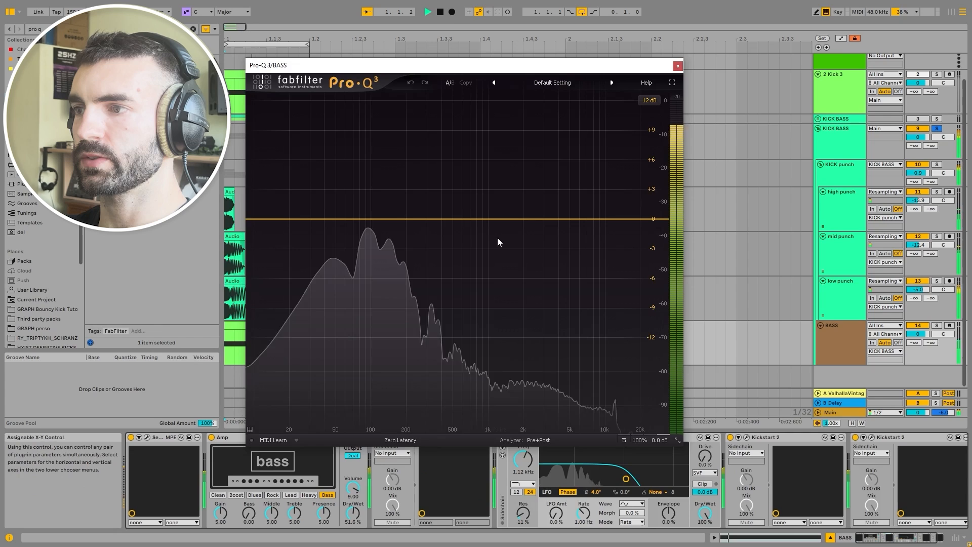
- Shape the bass in Pro-Q 3 with a mid boost, a +5.2 dB boost near 35 Hz and a -4.3 dB cut near 180 Hz
drag(447, 219, 468, 166)
drag(329, 219, 319, 167)
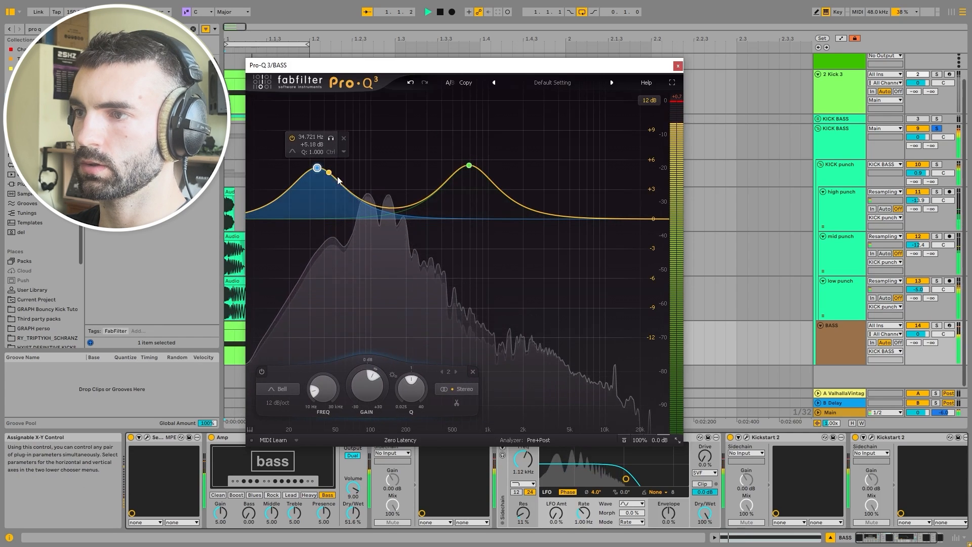
drag(403, 219, 399, 250)
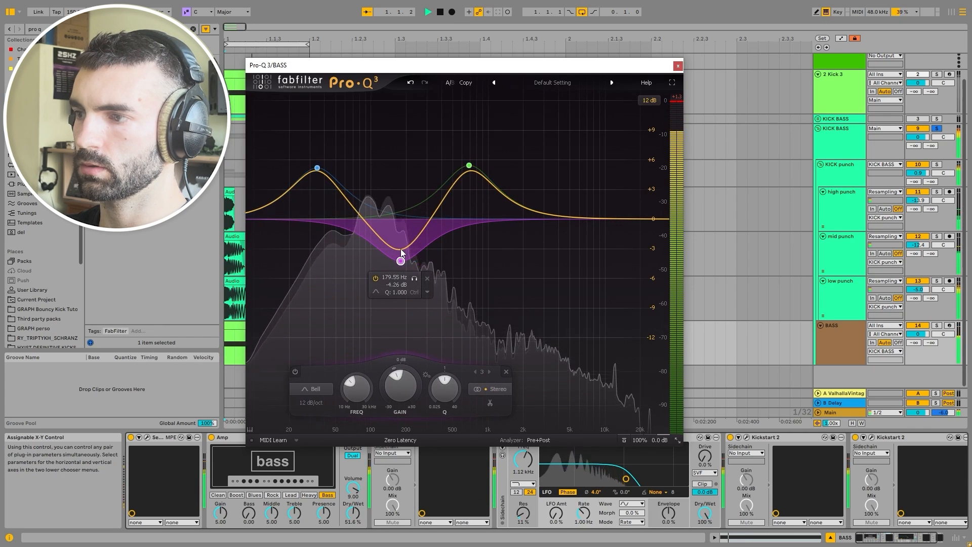
scroll(399, 250, up, 4)
click(678, 65)
- Add a Saturator after Pro-Q 3 with 11 dB drive and -11 dB output, auditioning the result
key(ctrl+f)
text(pro sa)
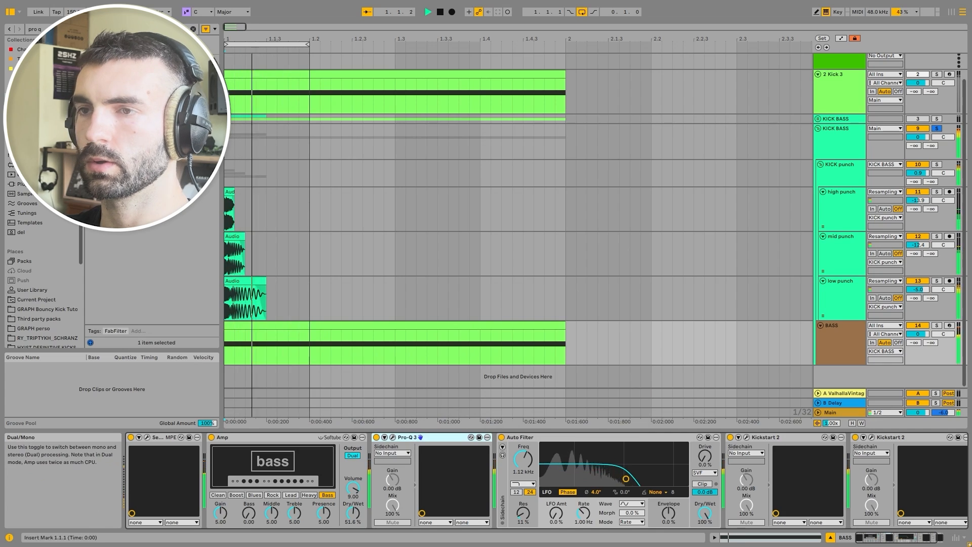
text(sat)
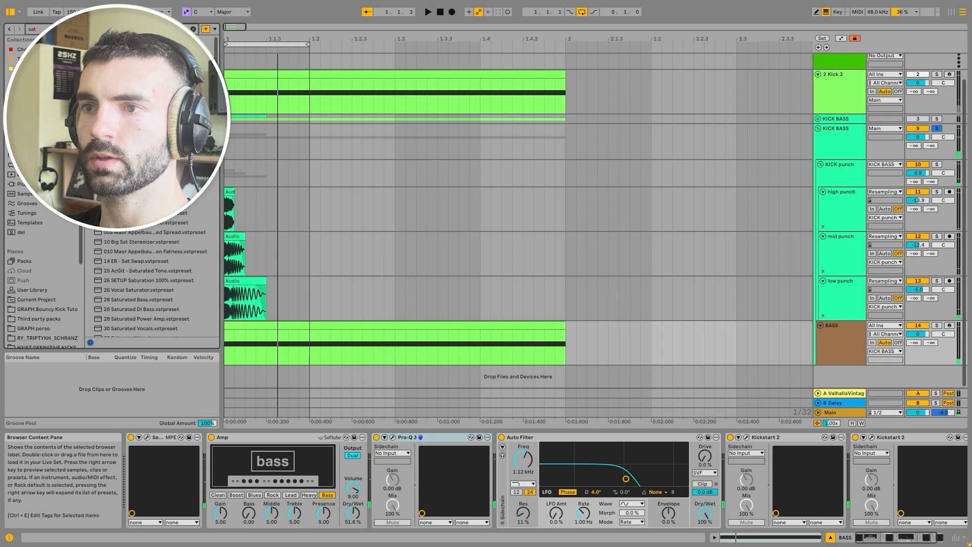
drag(132, 147, 485, 472)
key(space)
drag(519, 514, 519, 505)
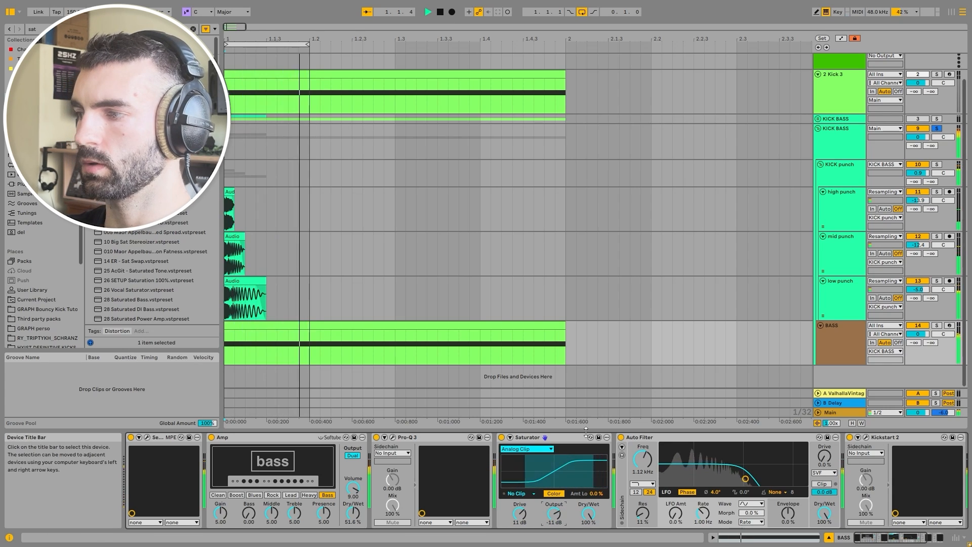
key(space)
- Check the devices on the punch tracks and solo the KICK punch group
click(847, 300)
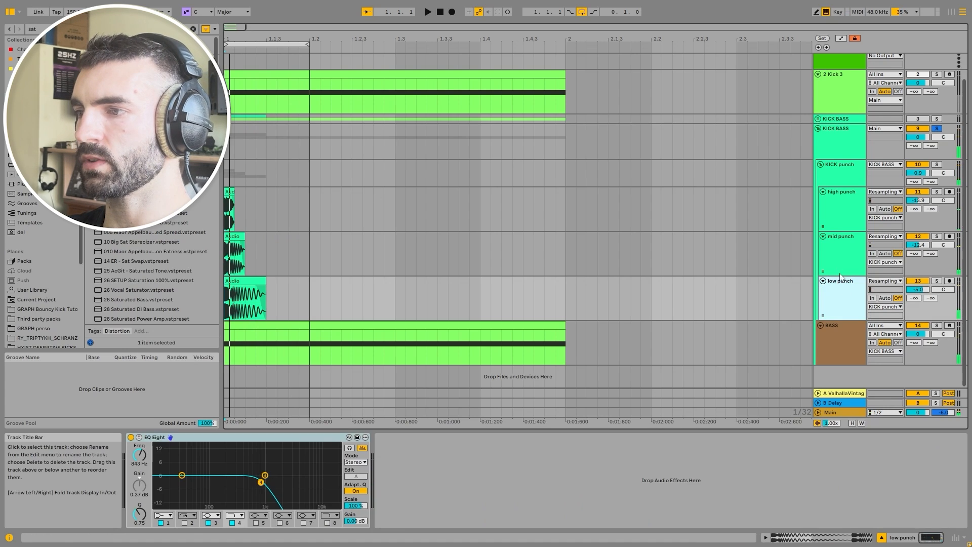
click(840, 259)
click(833, 218)
click(843, 180)
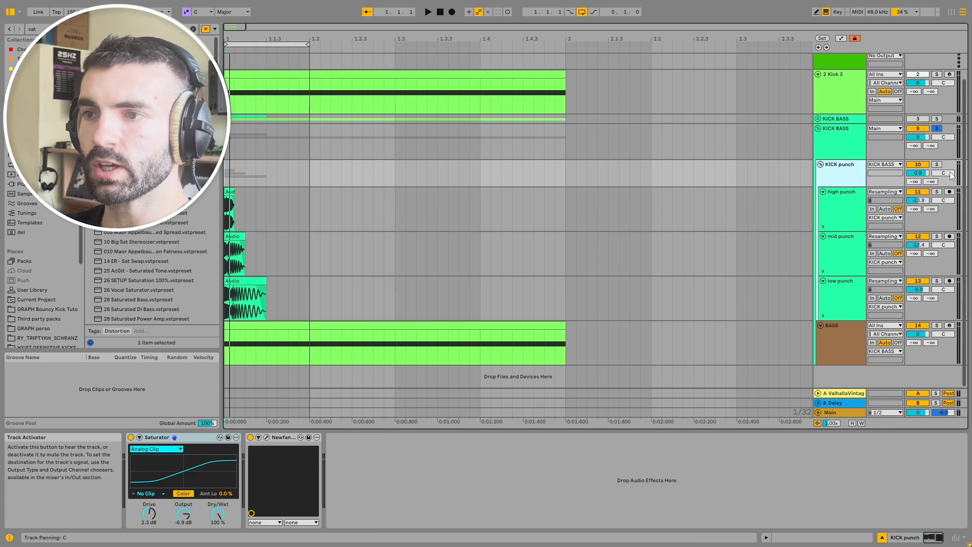
click(937, 165)
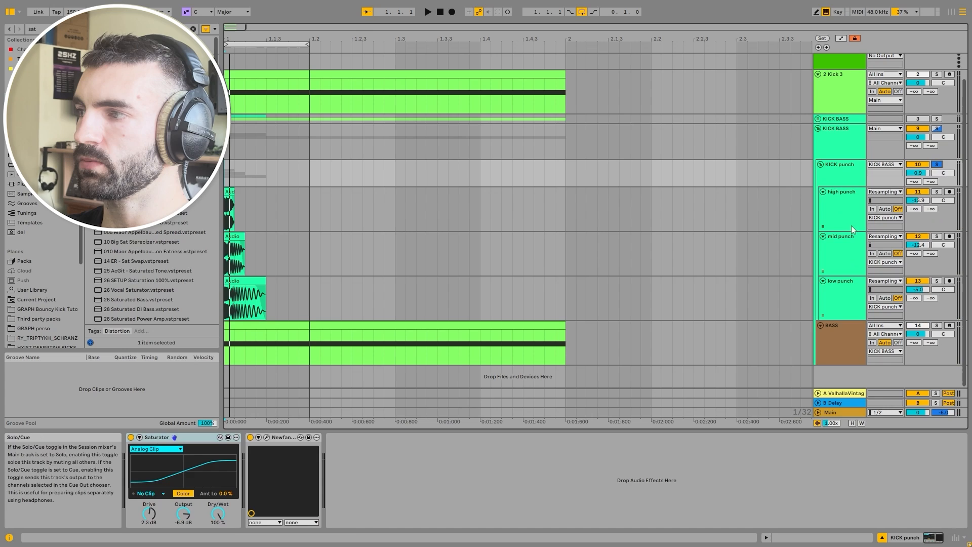
- Search the browser for "top kick" and audition the RY_UNDRWRLD_TOP KICK samples
click(840, 248)
key(ctrl+f)
text(trop ki)
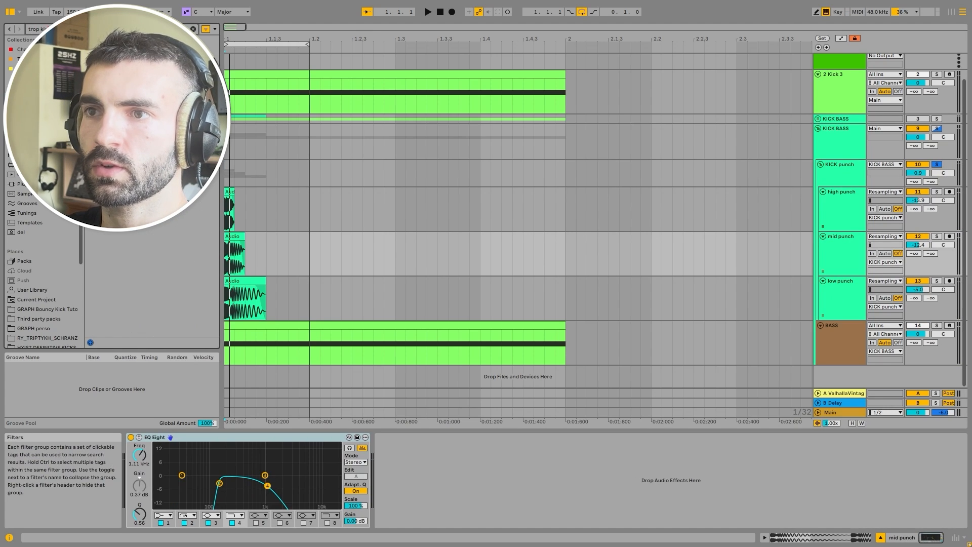
text(top kick)
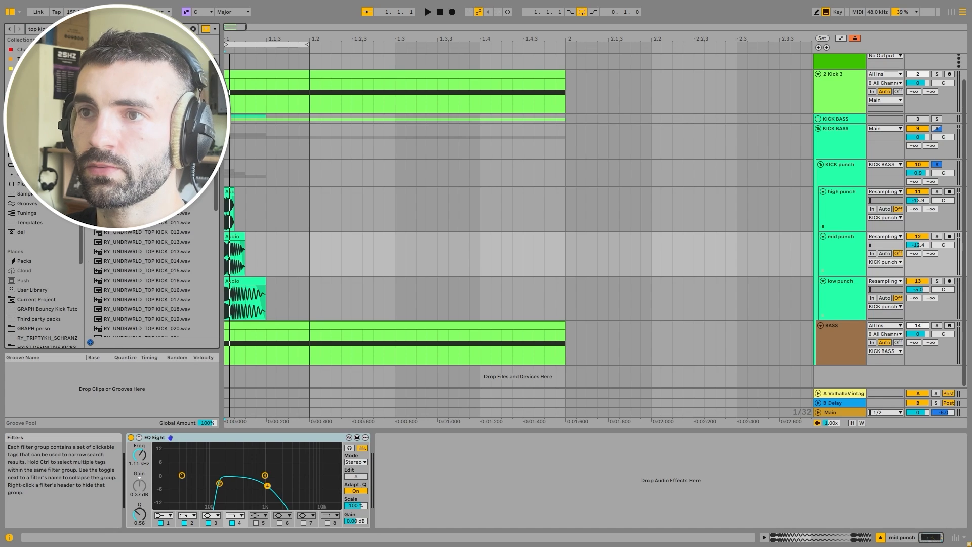
click(155, 224)
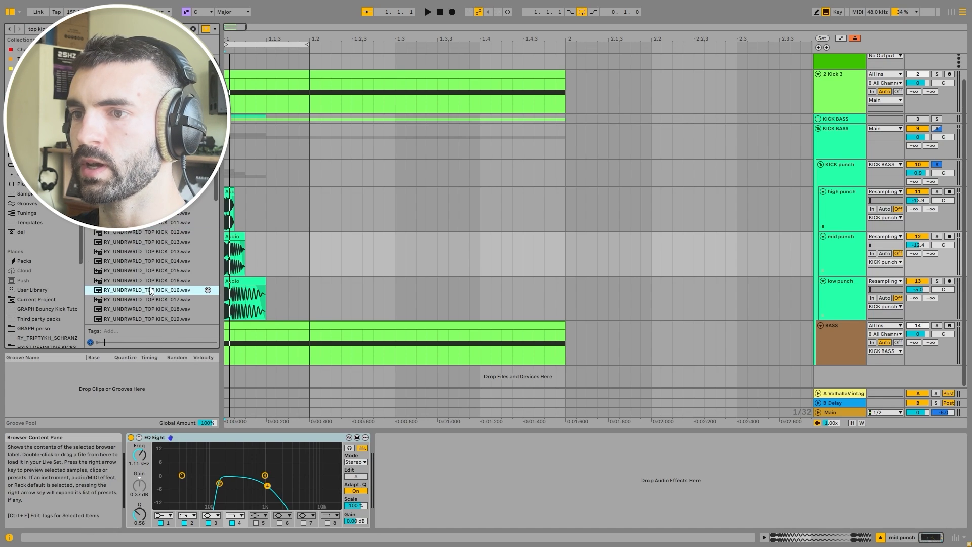
click(162, 251)
- Duplicate mid punch with the original muted, place RY_UNDRWRLD_TOP KICK_013 at the copy's start, and play it with KICK BASS soloed
click(841, 236)
key(ctrl+d)
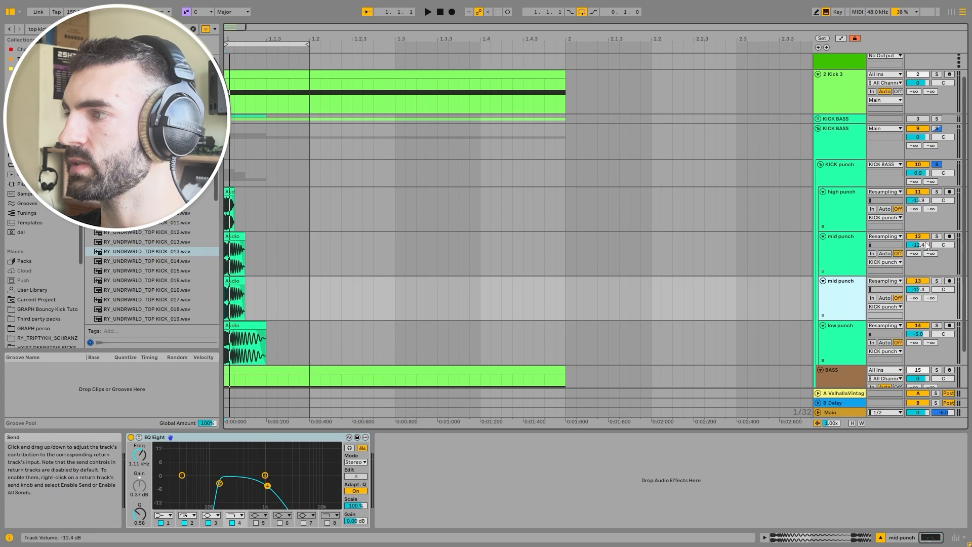
click(844, 287)
drag(162, 251, 226, 299)
key(space)
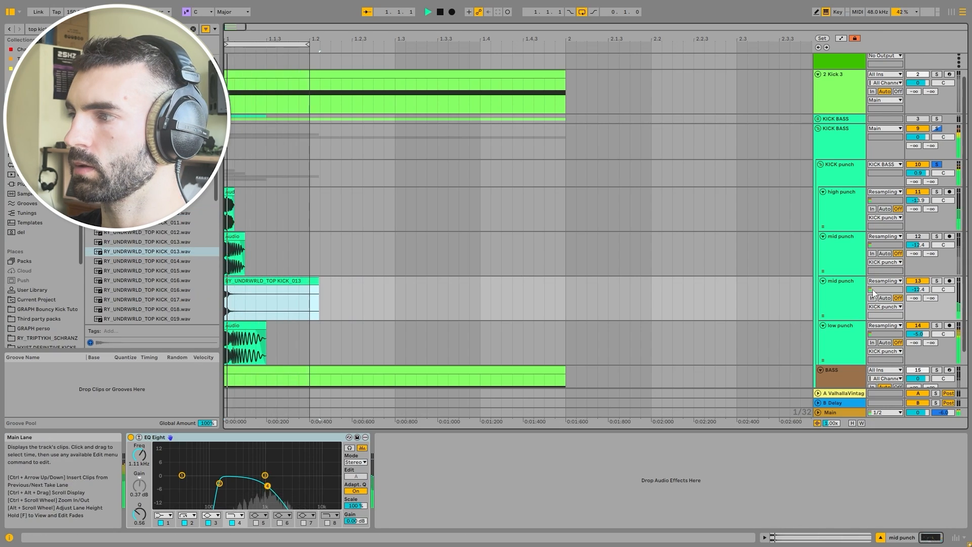
click(939, 131)
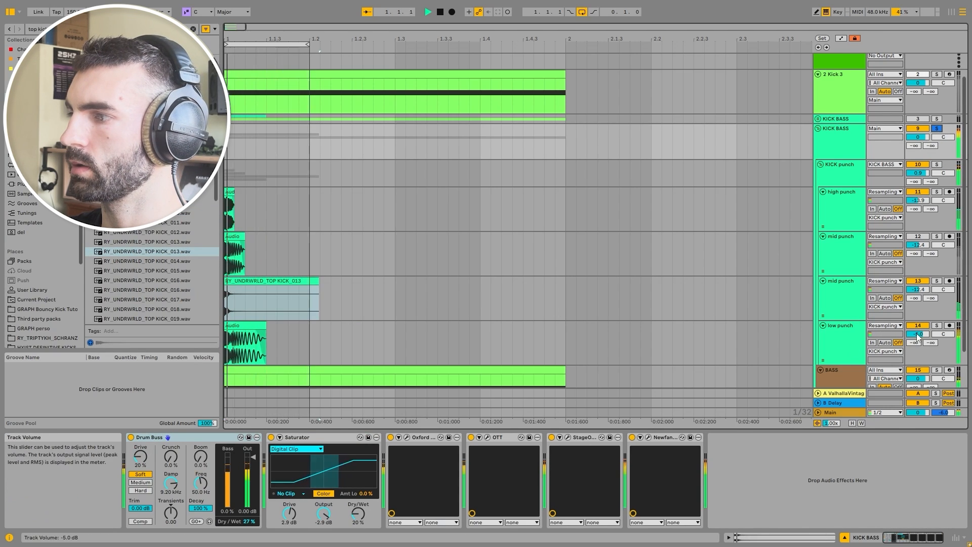
scroll(484, 265, down, 2)
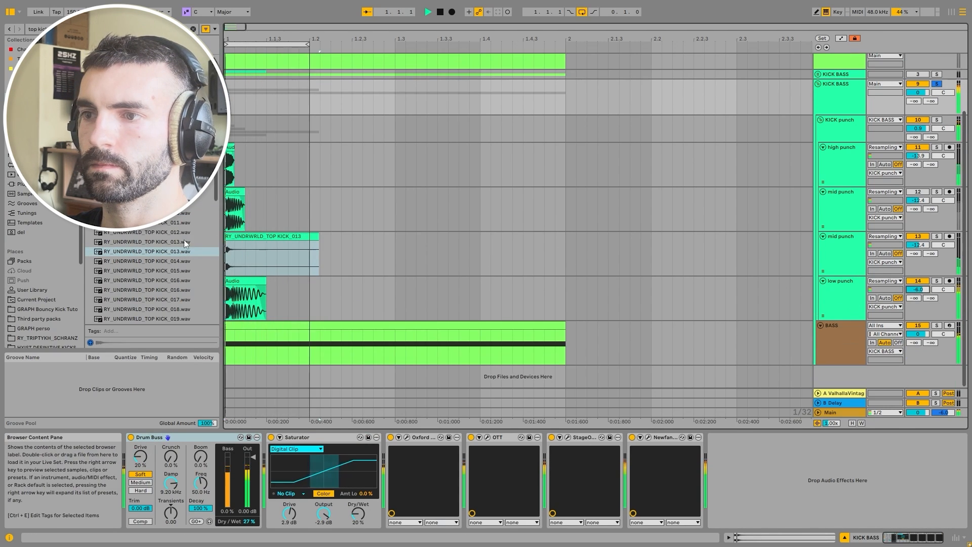
- Replace the duplicated mid punch clip with RY_UNDRWRLD_TOP KICK_031 and transpose it by -8 semitones
key(space)
scroll(123, 275, down, 3)
scroll(122, 275, down, 3)
click(132, 269)
scroll(141, 287, down, 3)
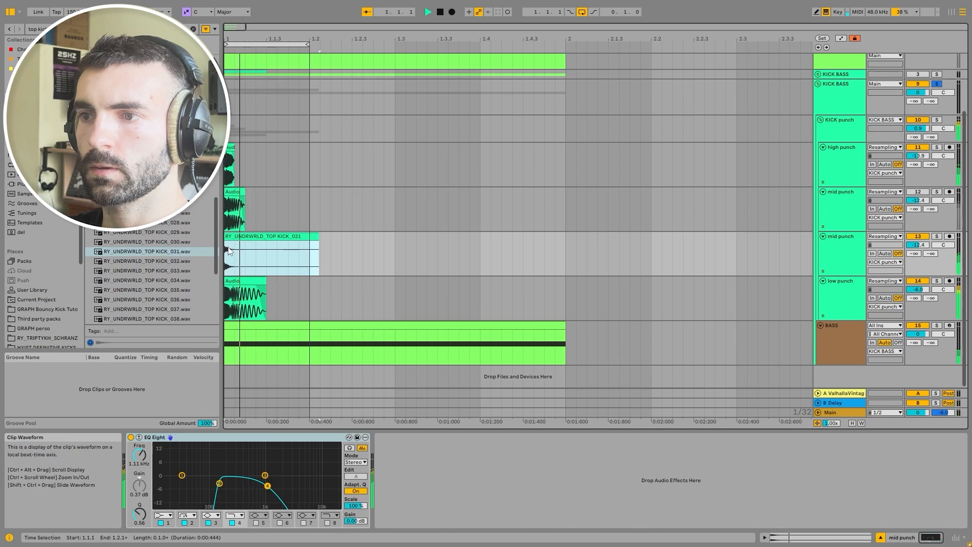
double_click(274, 236)
click(281, 358)
drag(280, 357, 281, 370)
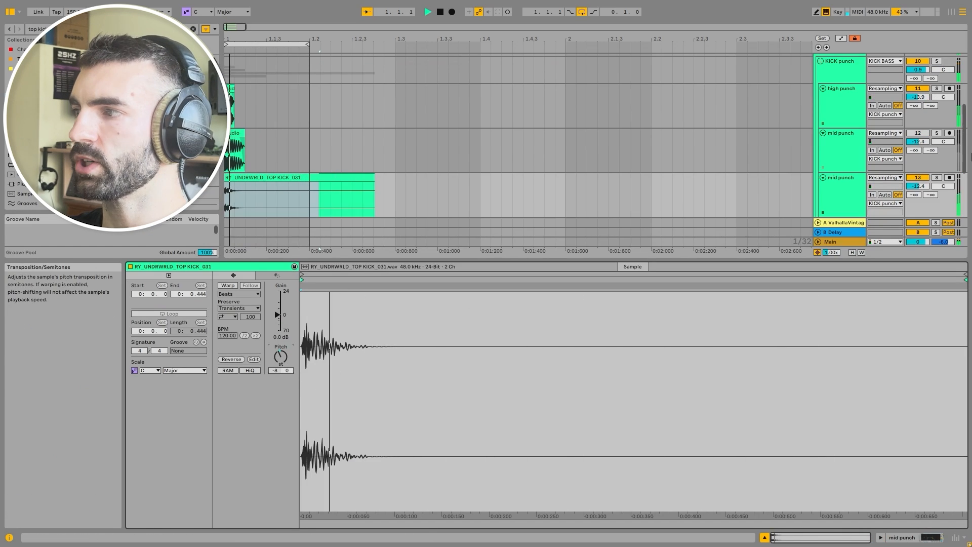
- Raise the duplicated mid punch track's volume to about -5.7 dB and swap its clip for RY_UNDRWRLD_TOP KICK_040
drag(917, 186, 917, 175)
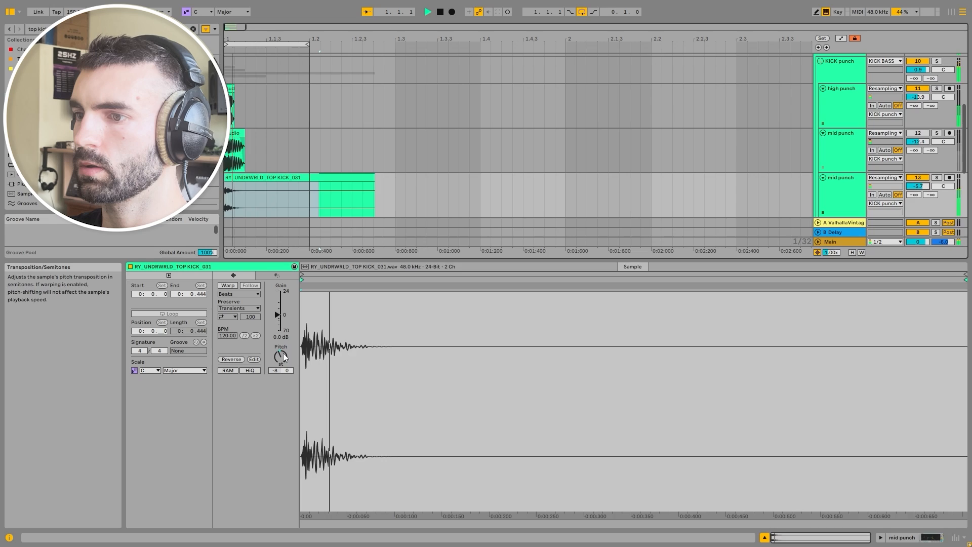
drag(281, 357, 281, 335)
click(847, 201)
key(space)
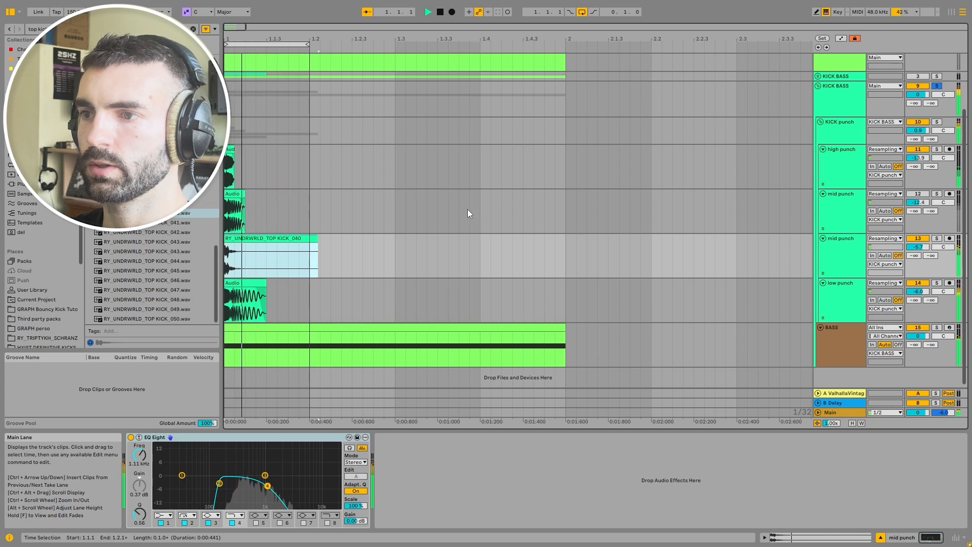
- Duplicate the mid punch track that holds RY_UNDRWRLD_TOP KICK_040 and select the upper copy
click(842, 245)
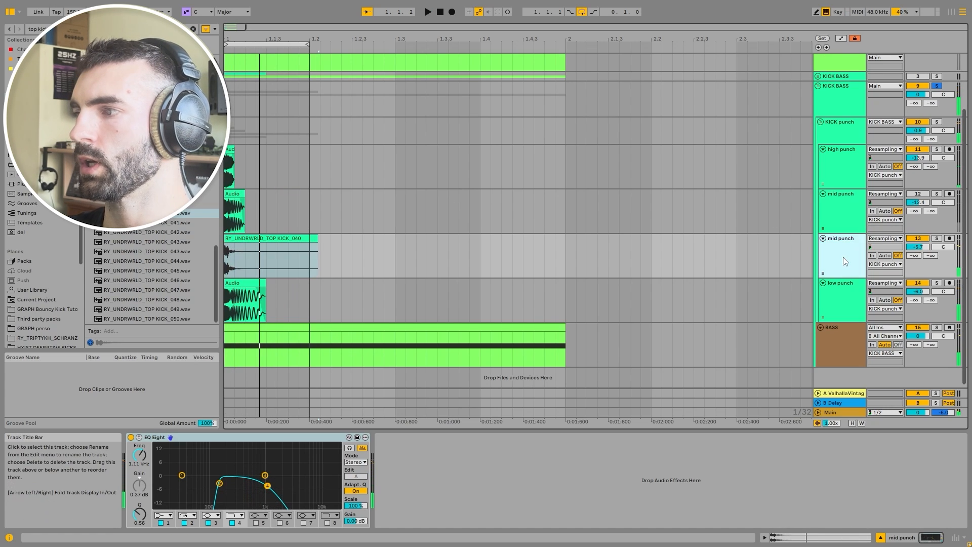
key(ctrl+d)
click(842, 263)
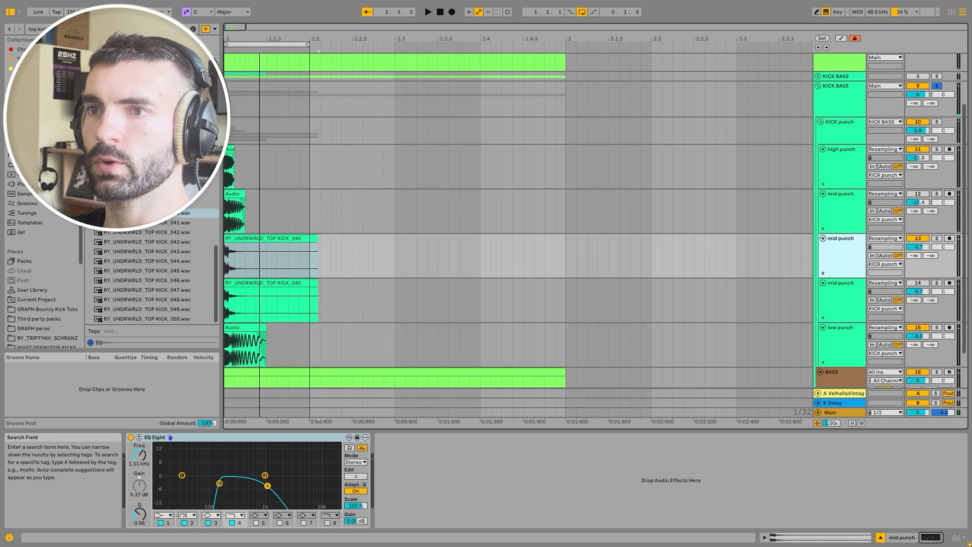
- Search for "free tk", audition the TKNVLT top kicks, and place TKNVLT_FREE_HT_SCHRANZ_TOP_4 at the start of mid punch track 13
click(101, 29)
text(free tk)
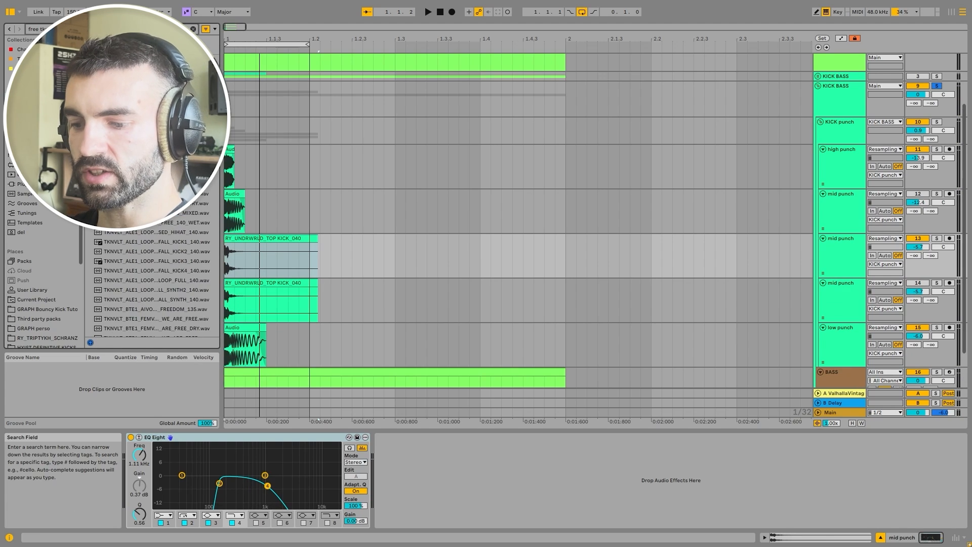
scroll(152, 284, down, 8)
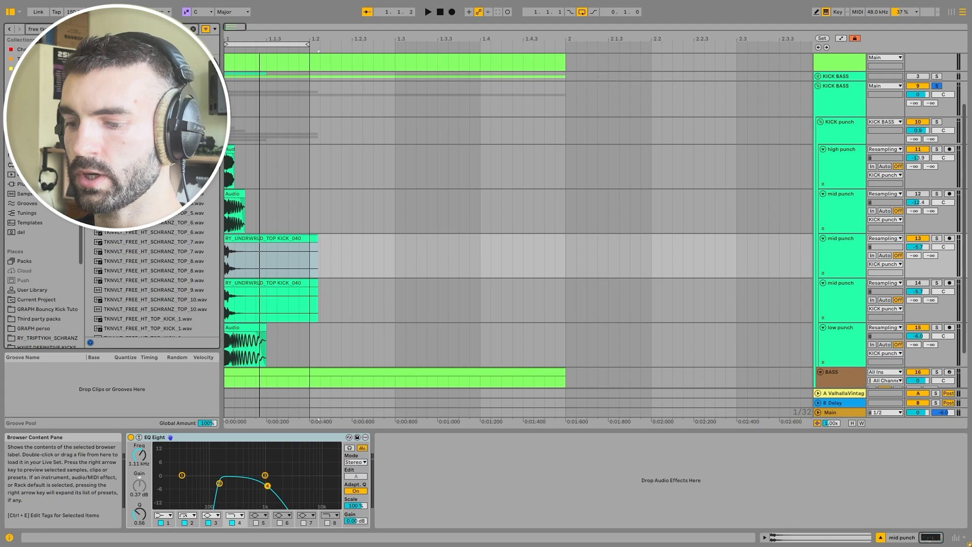
scroll(174, 219, down, 5)
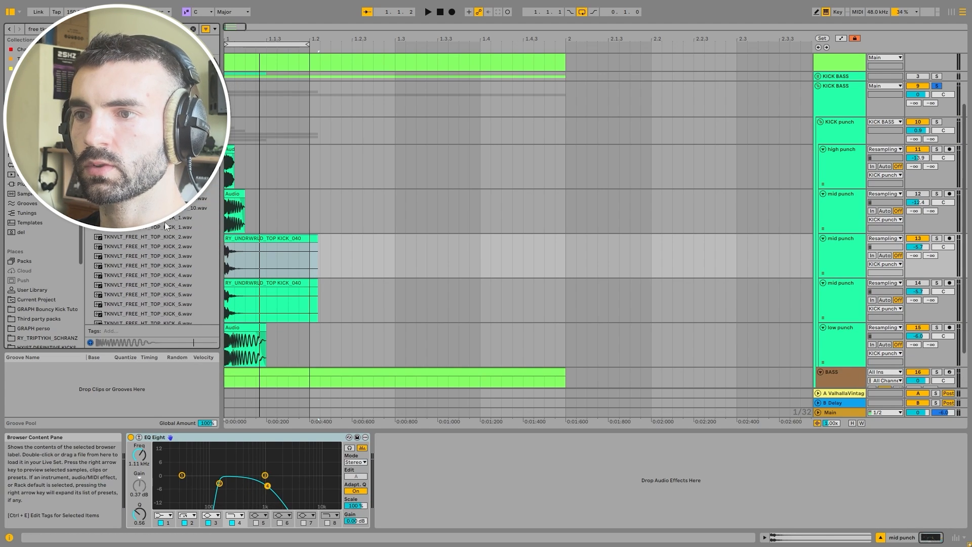
scroll(129, 234, down, 7)
click(137, 240)
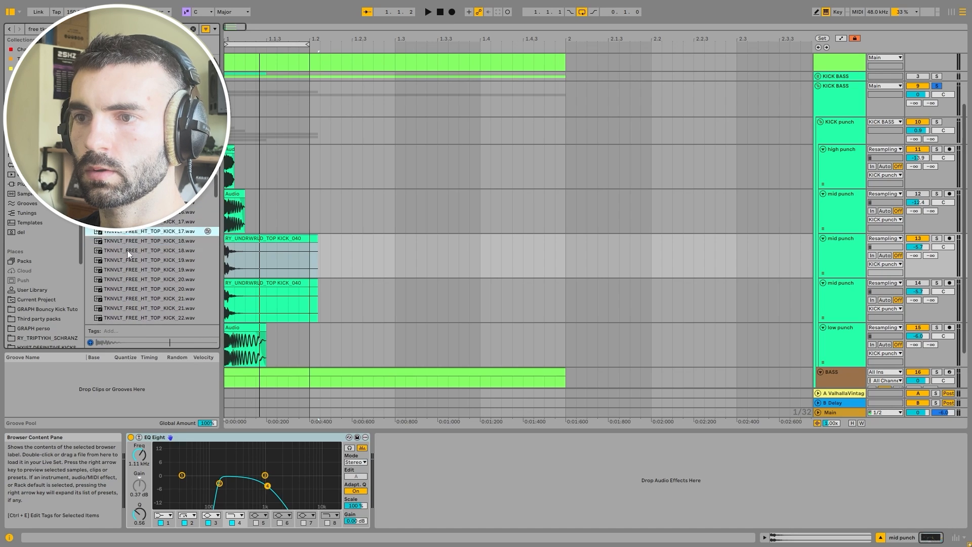
scroll(127, 250, down, 3)
click(135, 218)
click(126, 246)
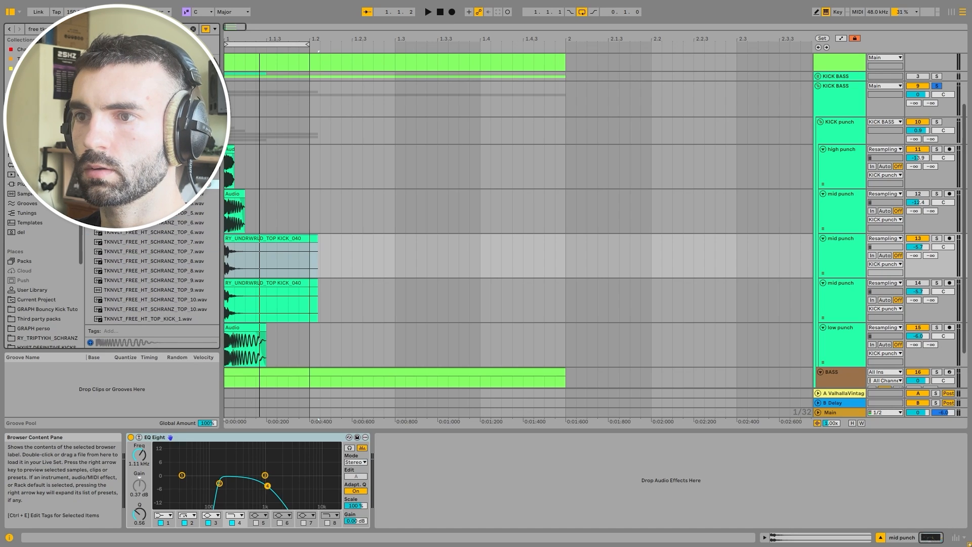
drag(139, 184, 226, 265)
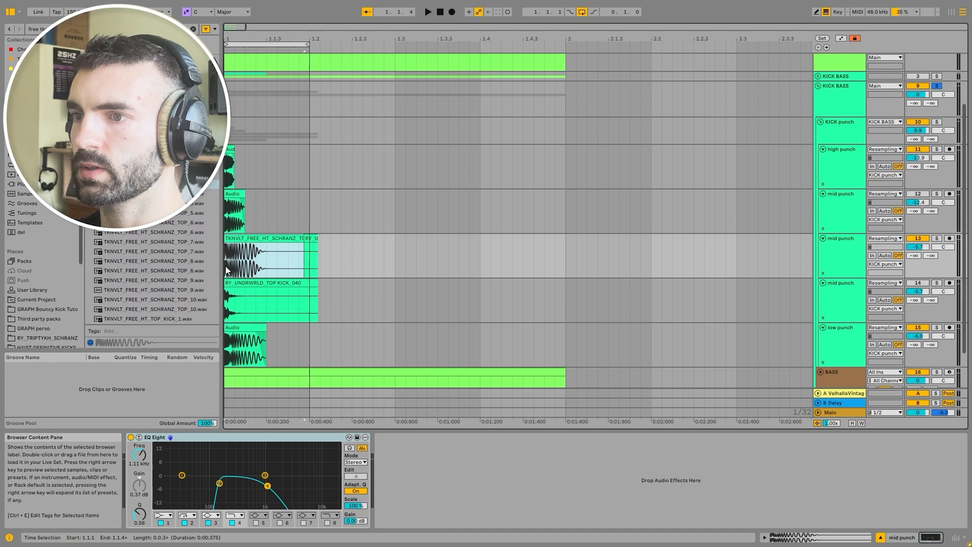
key(space)
- Transpose the TKNVLT_FREE_HT_SCHRANZ_TOP_4 clip upward and trim it to about 50 ms
double_click(280, 242)
key(space)
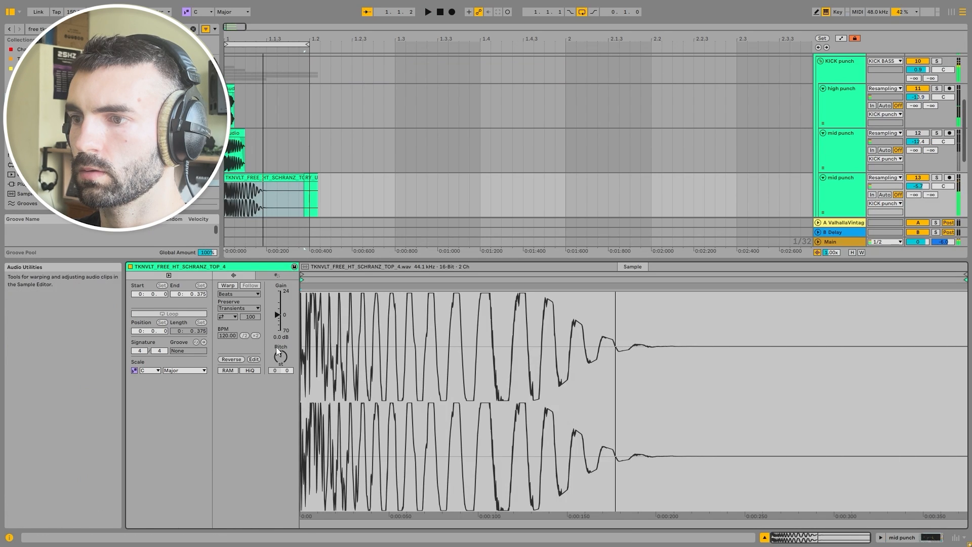
drag(279, 355, 279, 329)
key(space)
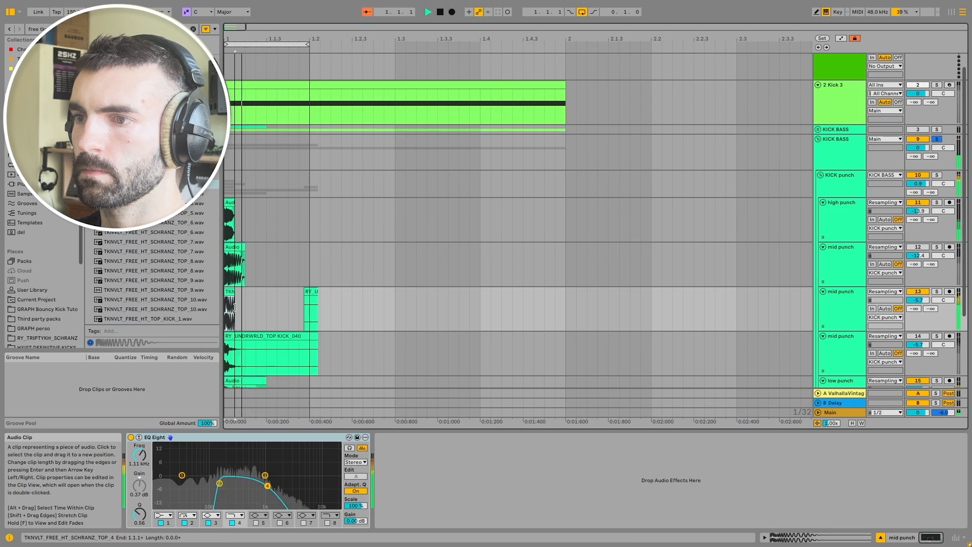
- Set the EQ Eight low cut on mid punch track 13 to about 186 Hz and its high cut to about 2.50 kHz
key(space)
drag(224, 485, 226, 496)
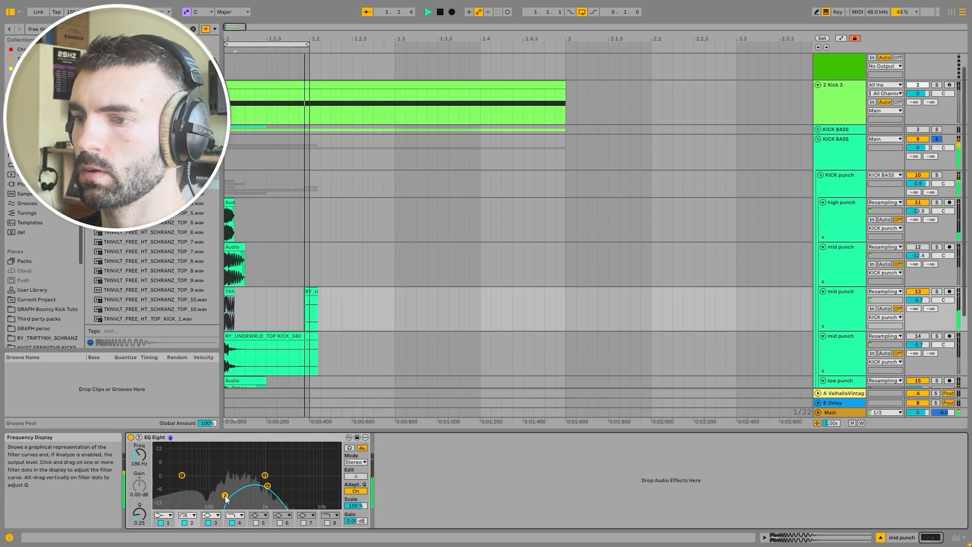
drag(286, 499, 287, 499)
key(space)
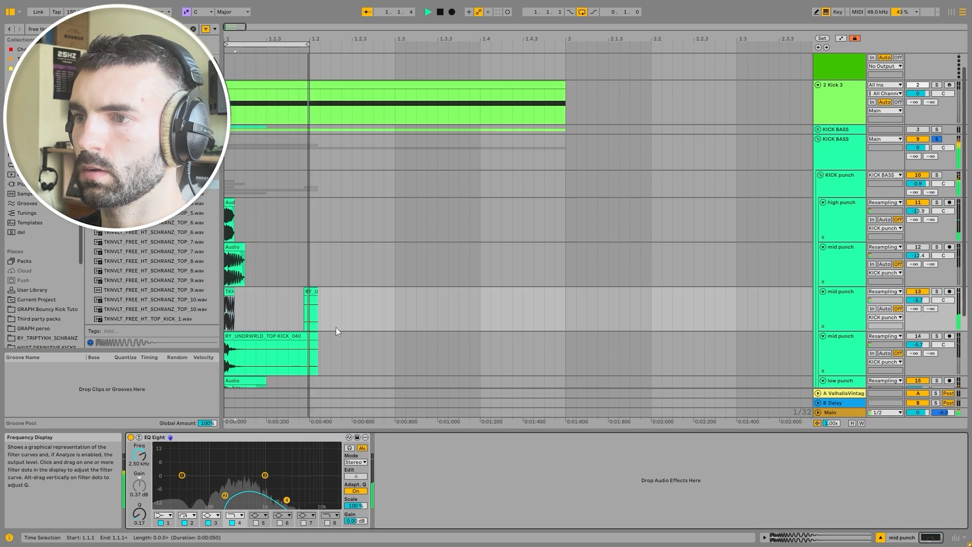
- Audition more TKNVLT top kicks, place TKNVLT_FREE_TOP_KICK_7 at the start of mid punch track 13, and lower the track to -16.2 dB
key(space)
click(153, 265)
scroll(144, 235, down, 5)
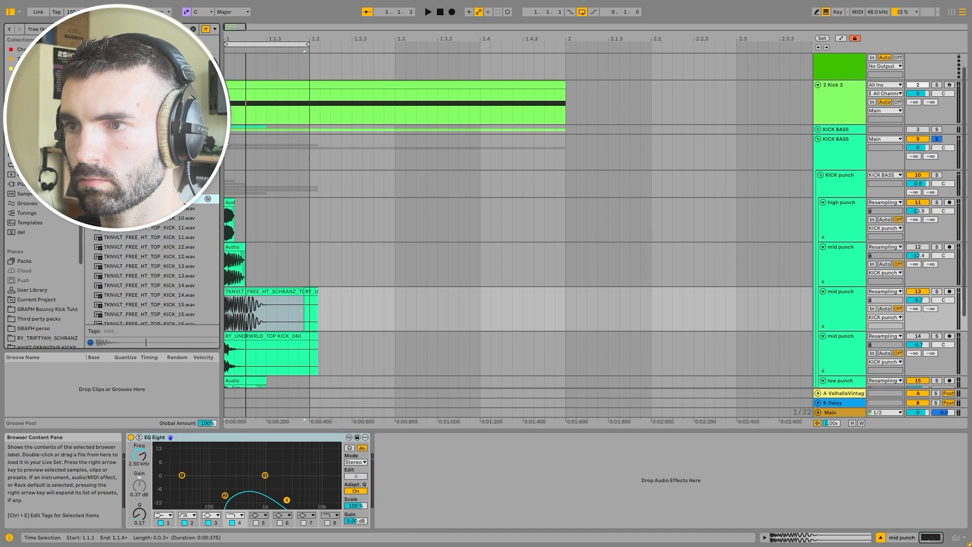
scroll(205, 205, up, 10)
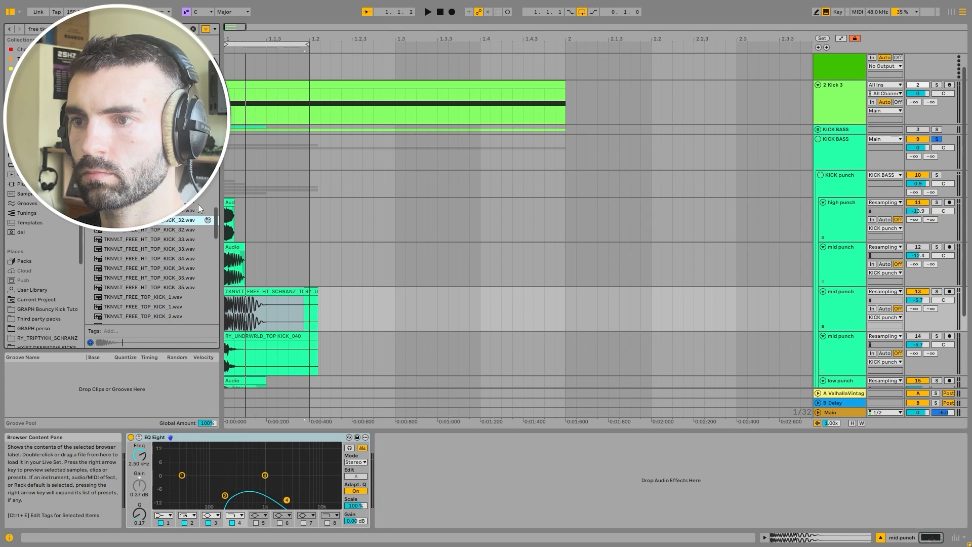
scroll(132, 237, down, 3)
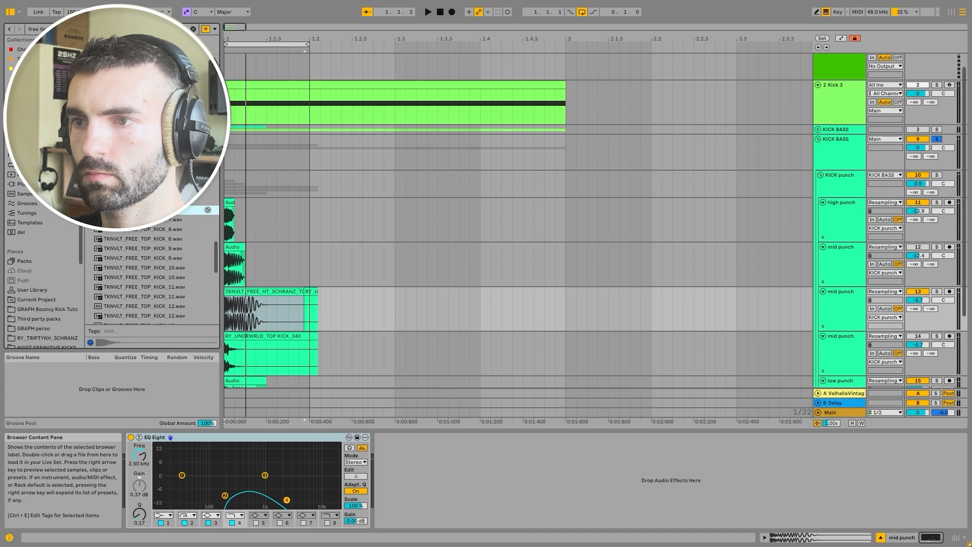
drag(152, 210, 230, 307)
key(space)
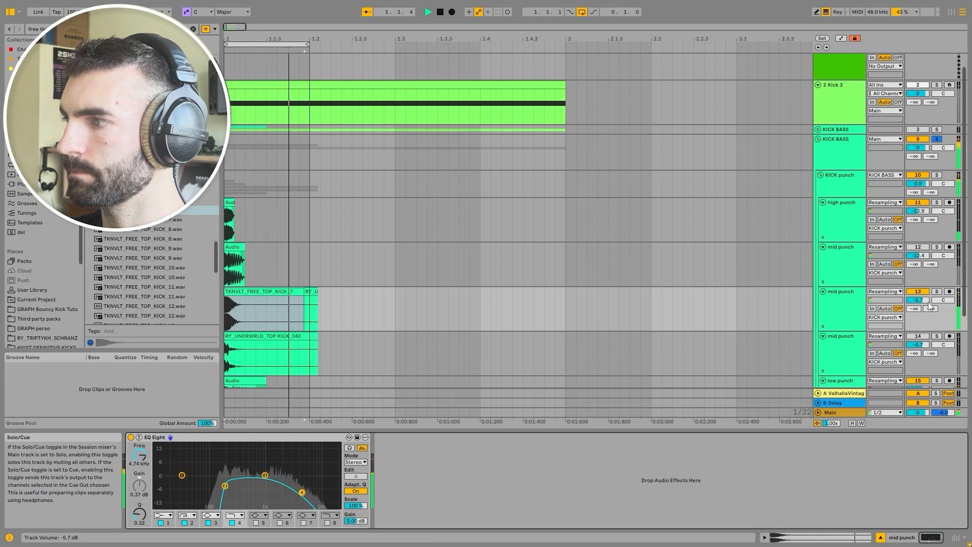
drag(917, 300, 918, 309)
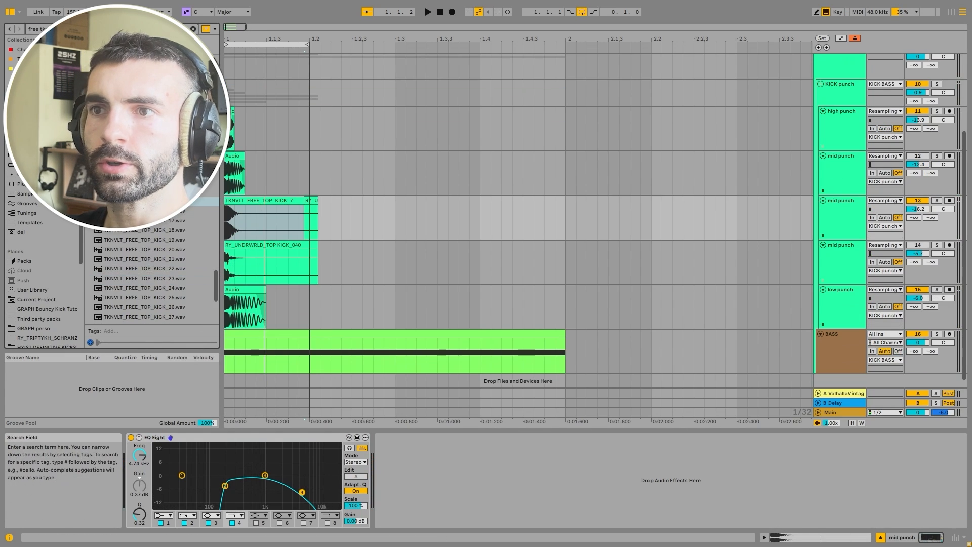
- Search the browser for "trancy" and audition the VEC1 BD Trancy kick samples
click(101, 29)
text(tran)
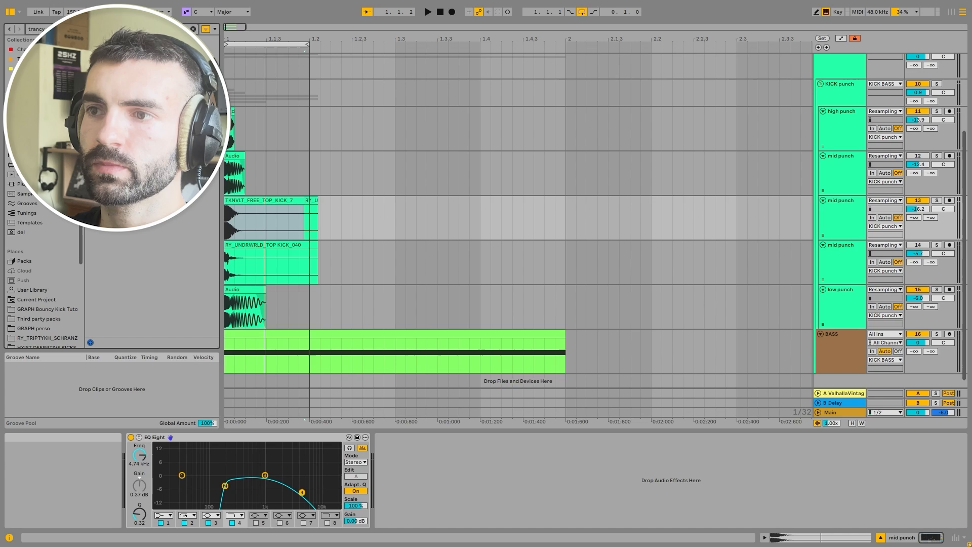
text(cy)
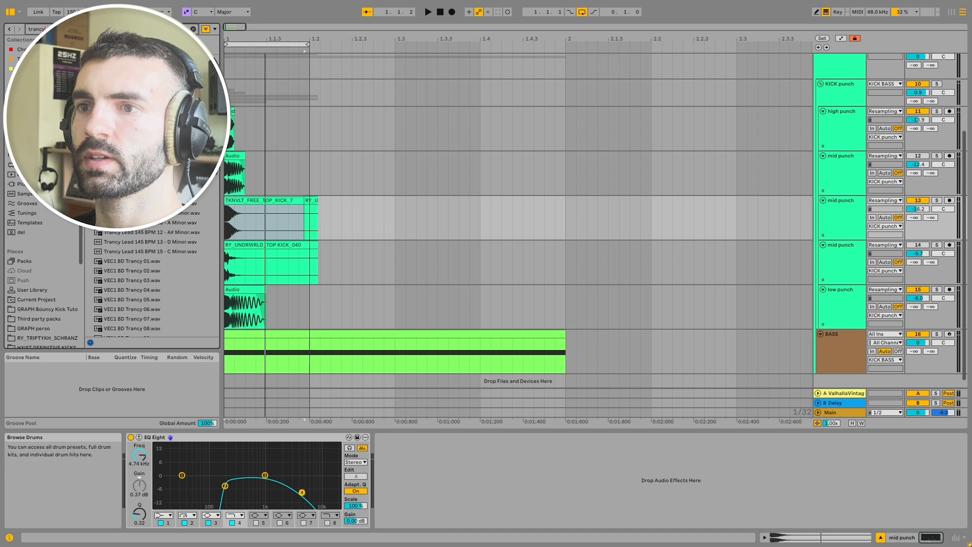
click(161, 301)
scroll(152, 303, down, 4)
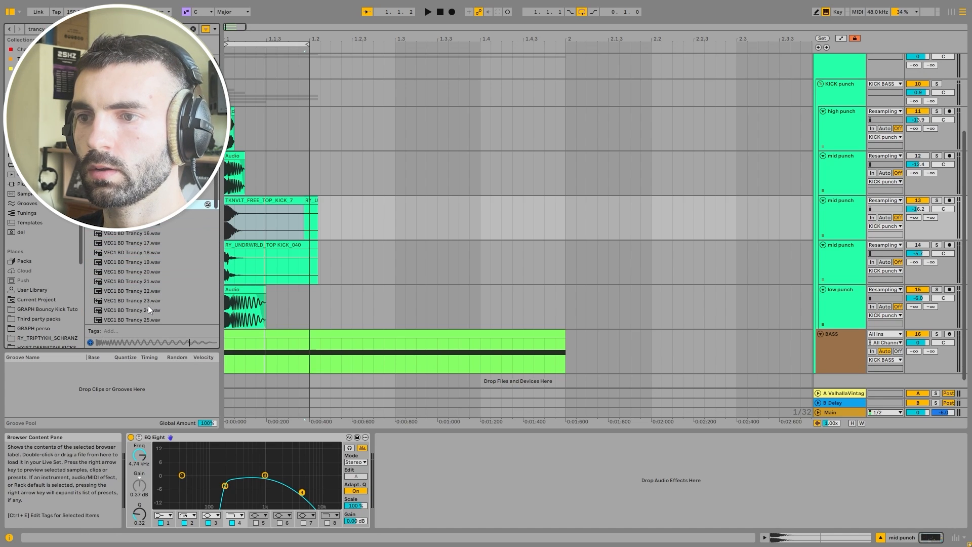
- Try VEC1 BD Trancy 20 at the start of the low punch track and undo the placement
click(126, 272)
drag(161, 287, 229, 306)
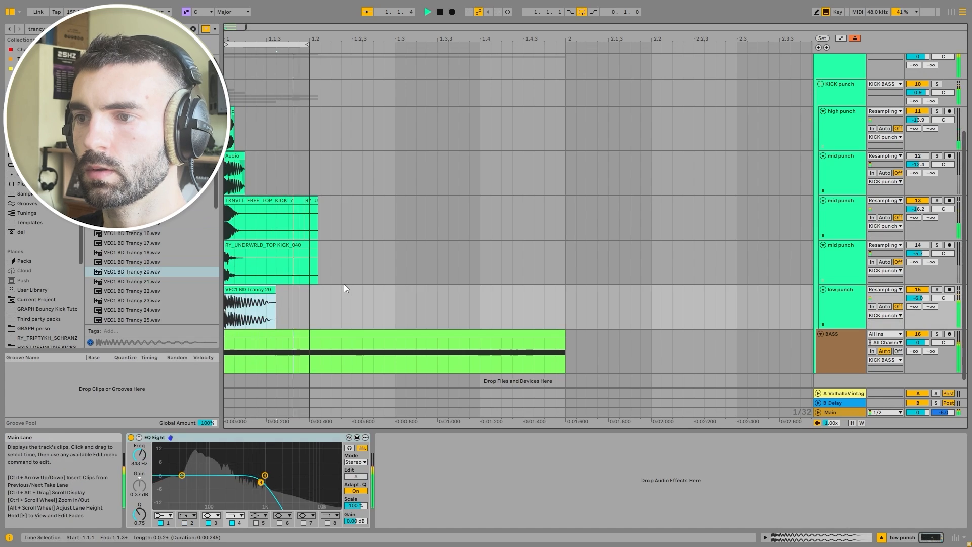
key(ctrl+z)
- Duplicate the low punch track and place VEC1 BD Trancy 25 at the start of the upper copy
click(828, 306)
key(ctrl+d)
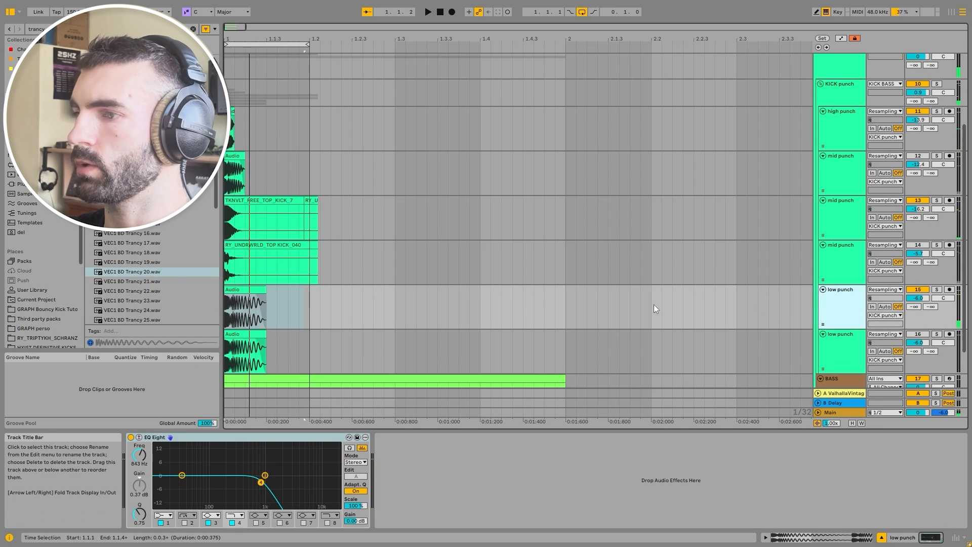
scroll(126, 231, down, 3)
click(128, 269)
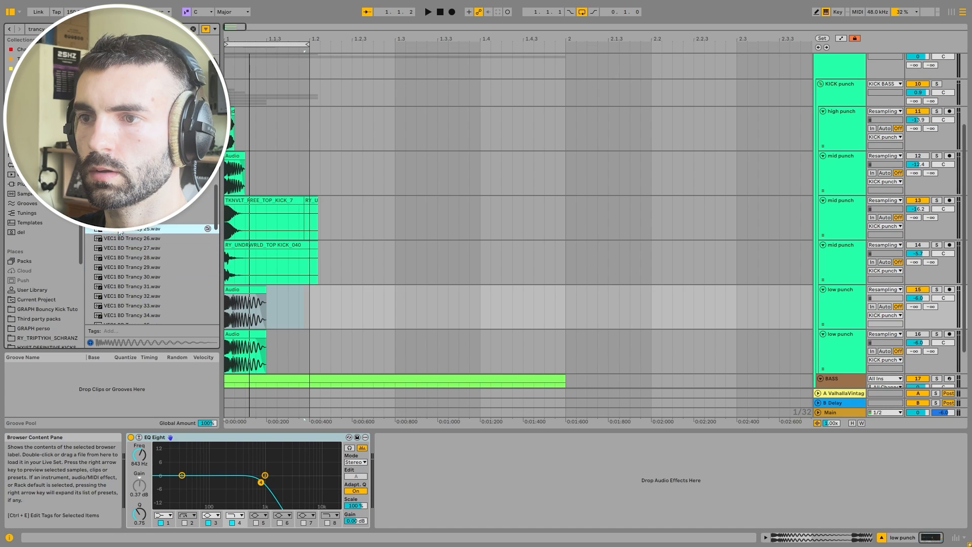
drag(121, 228, 233, 303)
key(space)
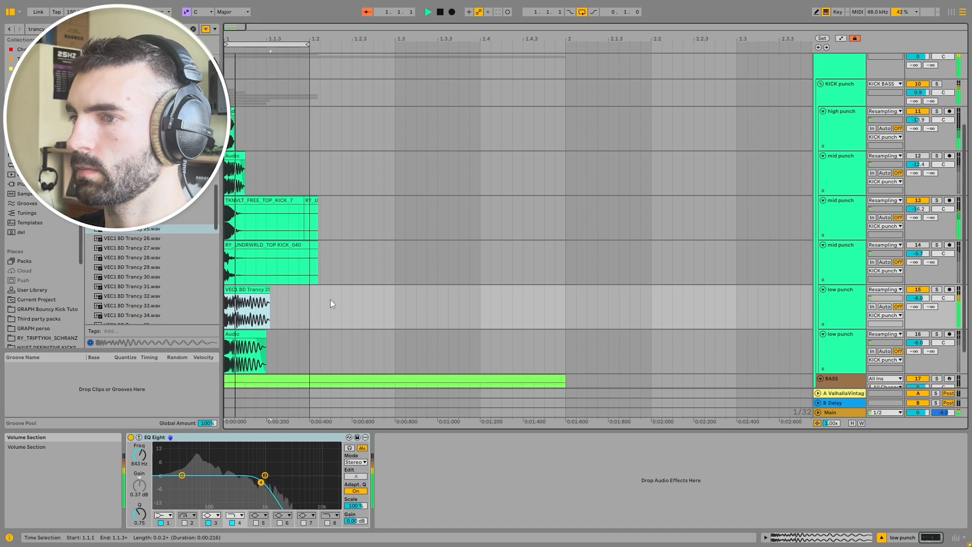
key(space)
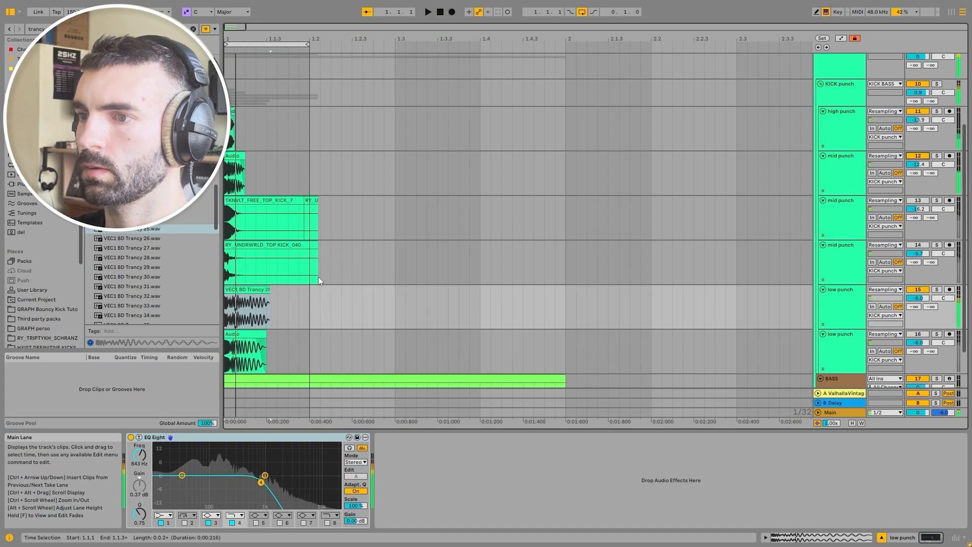
click(136, 298)
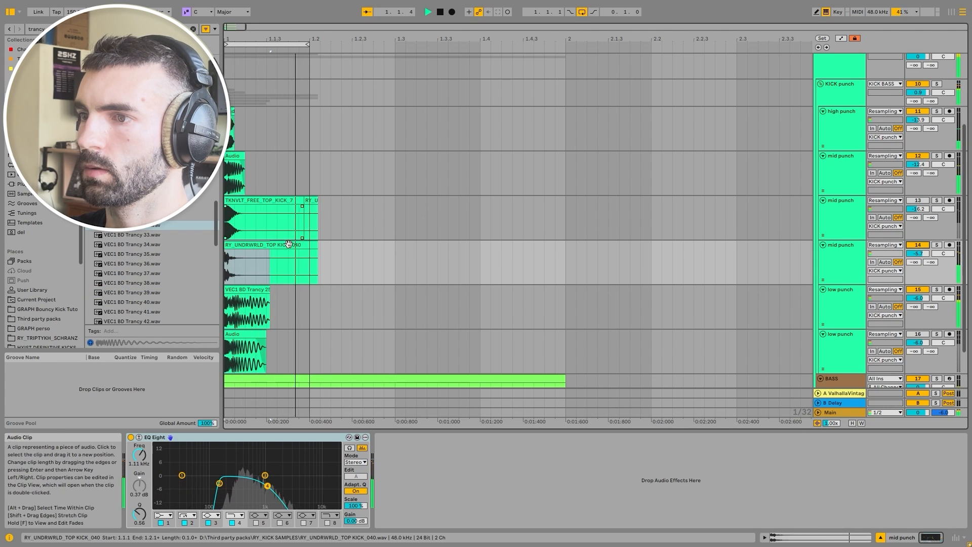
- Search for "amp" and add the Amp effect to the KICK punch group
click(841, 263)
click(840, 90)
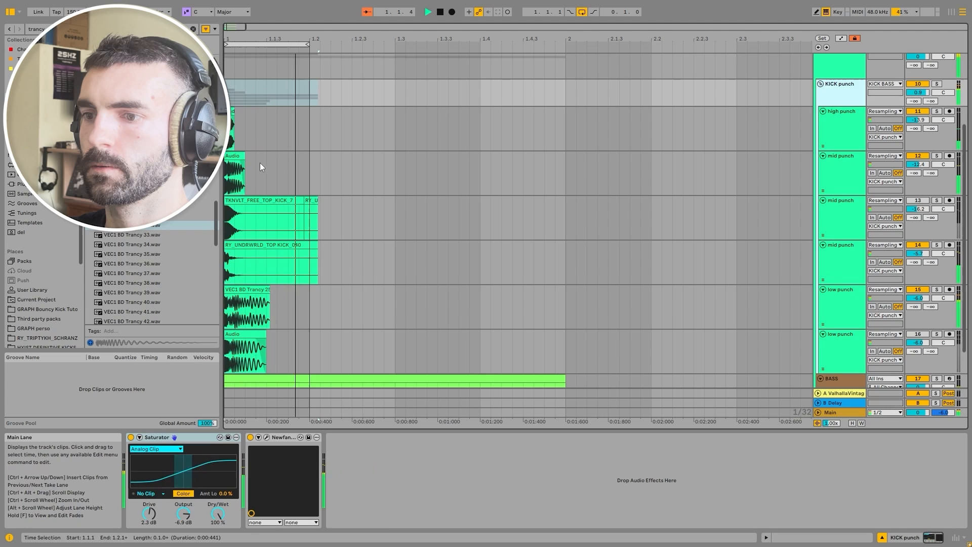
key(space)
key(ctrl+f)
text(amp)
key(Down)
key(Down)
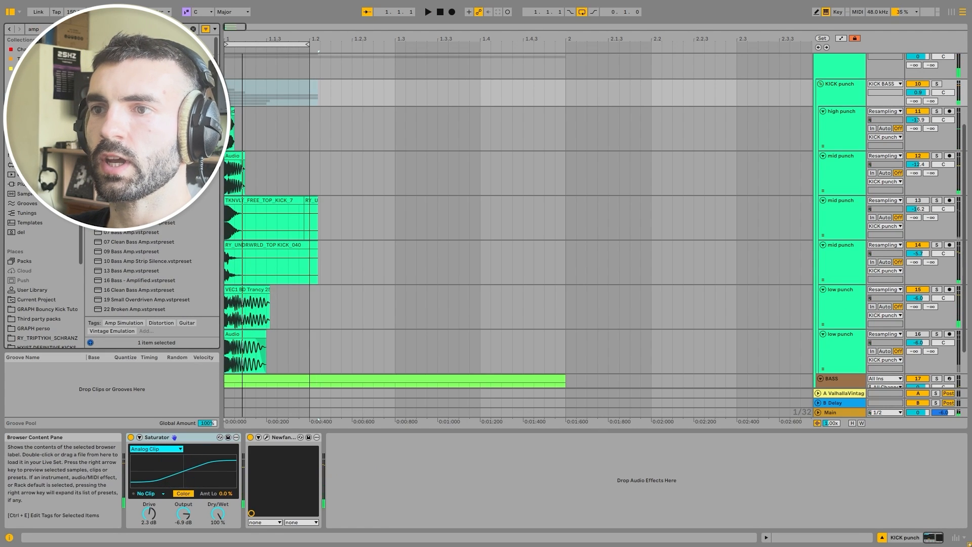
key(Return)
- Move the Amp directly after the Saturator and set its Bass to 1.75 and Dry/Wet to 45.2%
key(space)
drag(467, 520, 452, 516)
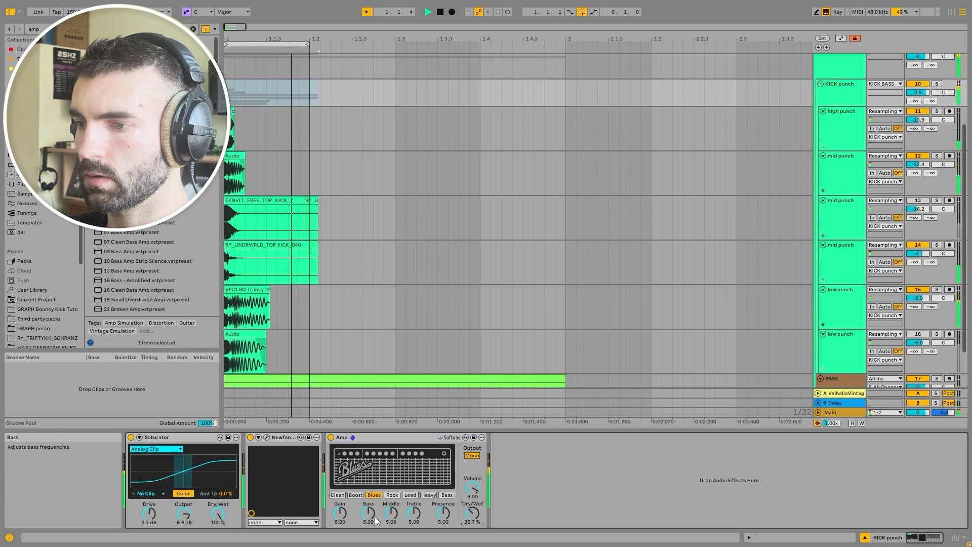
drag(385, 437, 302, 442)
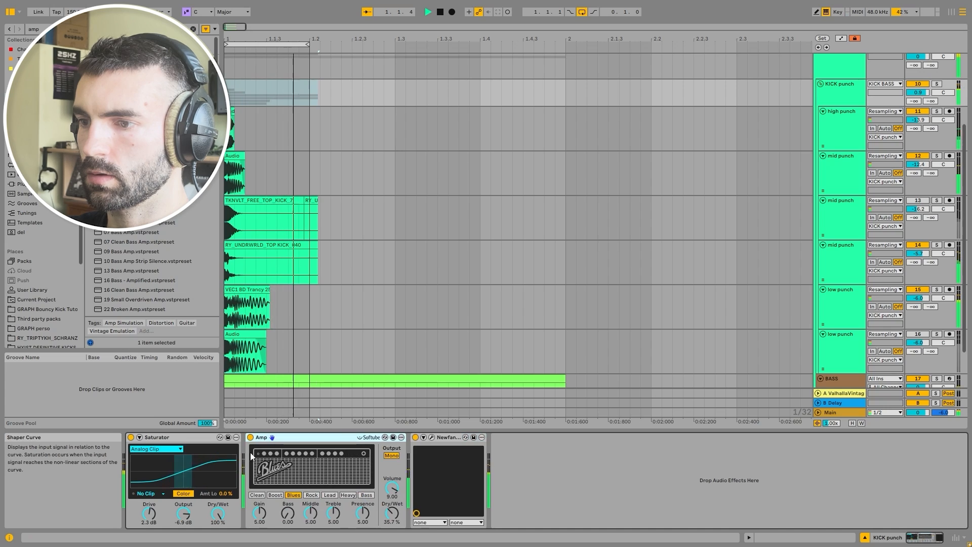
drag(391, 517, 392, 515)
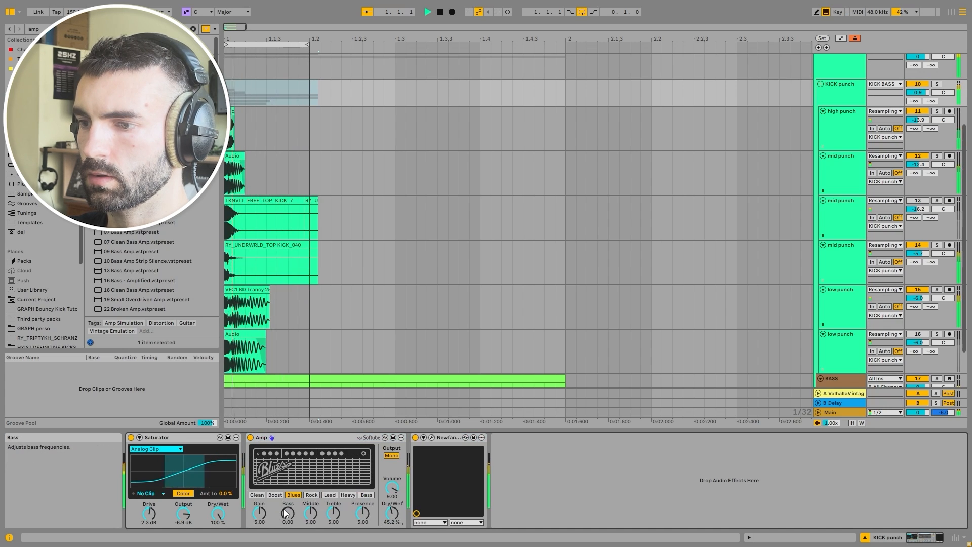
scroll(796, 150, up, 3)
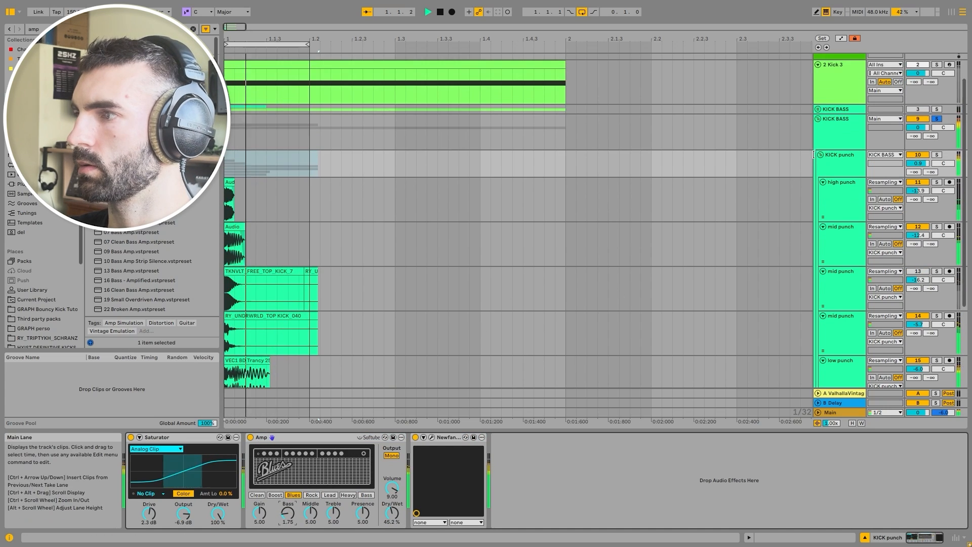
- Fold the KICK punch group and change the OSC B wavetable in the BASS track's Serum to Agro Ripper - Dusko
key(space)
click(820, 154)
click(147, 437)
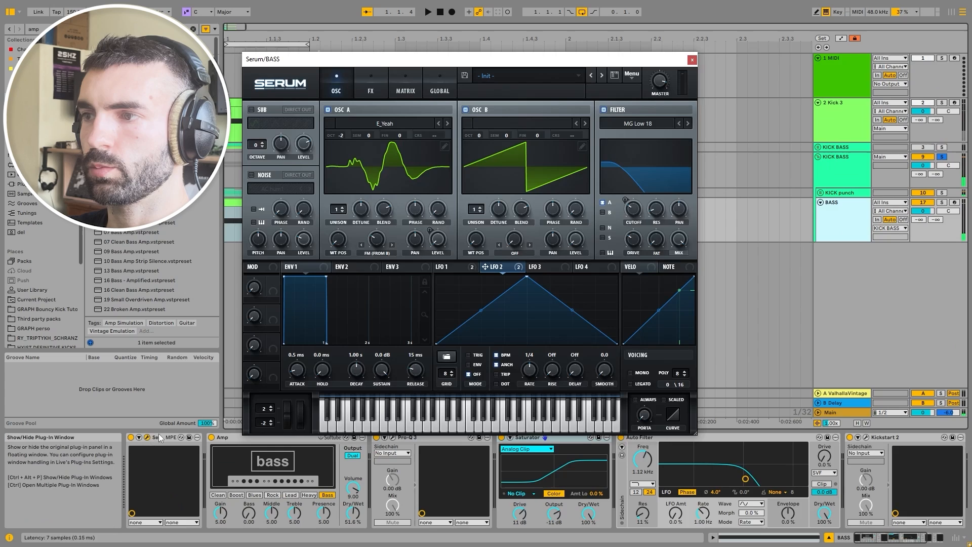
key(space)
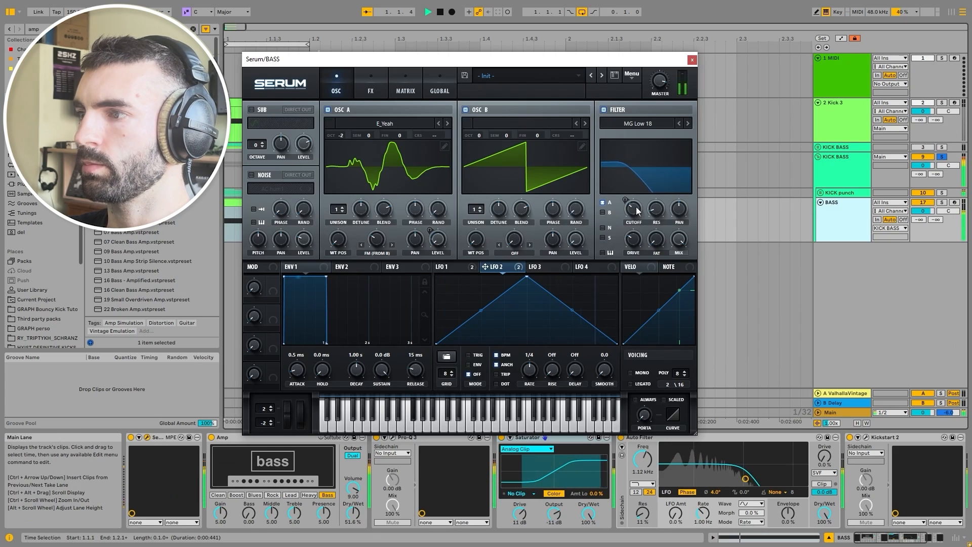
click(584, 124)
key(space)
click(536, 124)
click(579, 105)
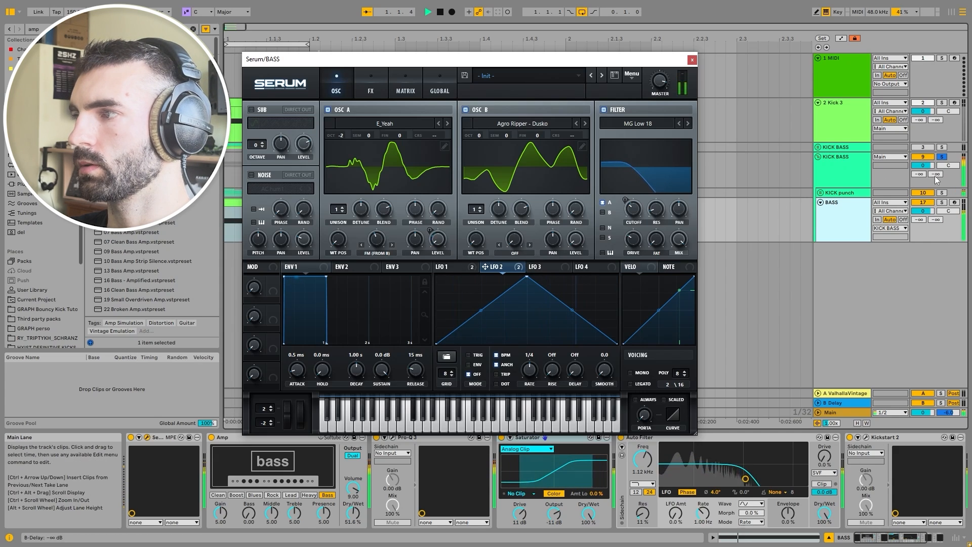
- Unfold the KICK punch group, lower mid punch track 12 to -17.5 dB, and insert an audio track below high punch
click(820, 192)
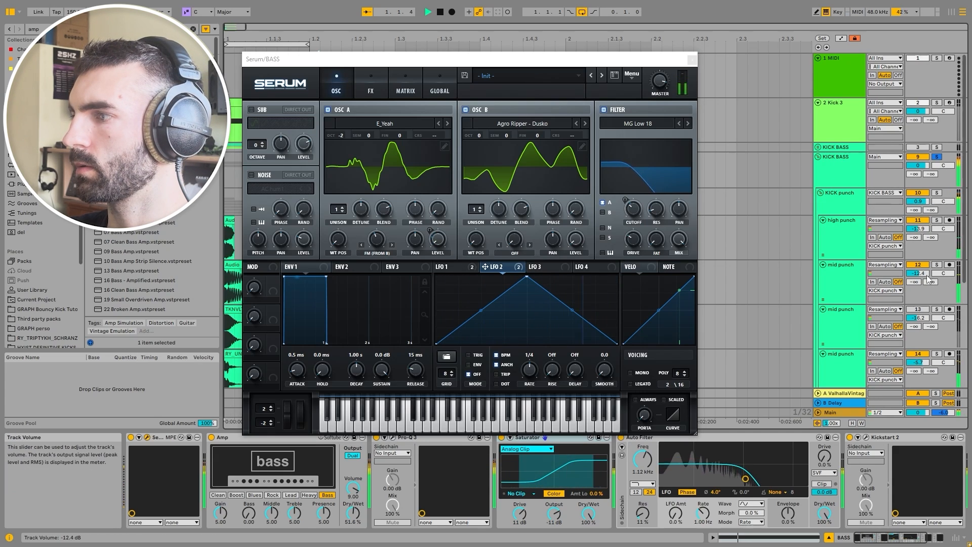
click(692, 59)
right_click(831, 259)
click(863, 303)
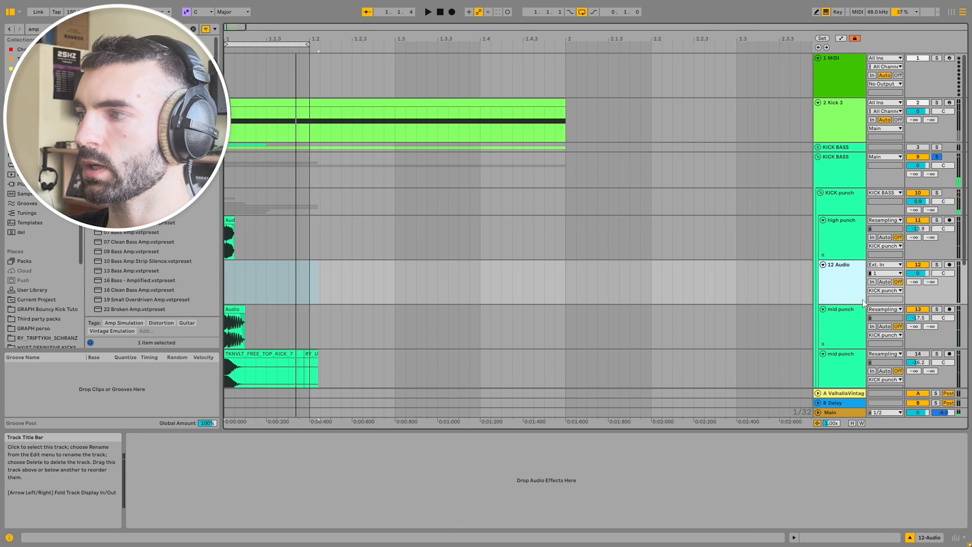
- Search for "909 hat" and place BVKER - 909 Kit - Closed Hat 02, trimmed short, at the start of new audio track 12
key(ctrl+f)
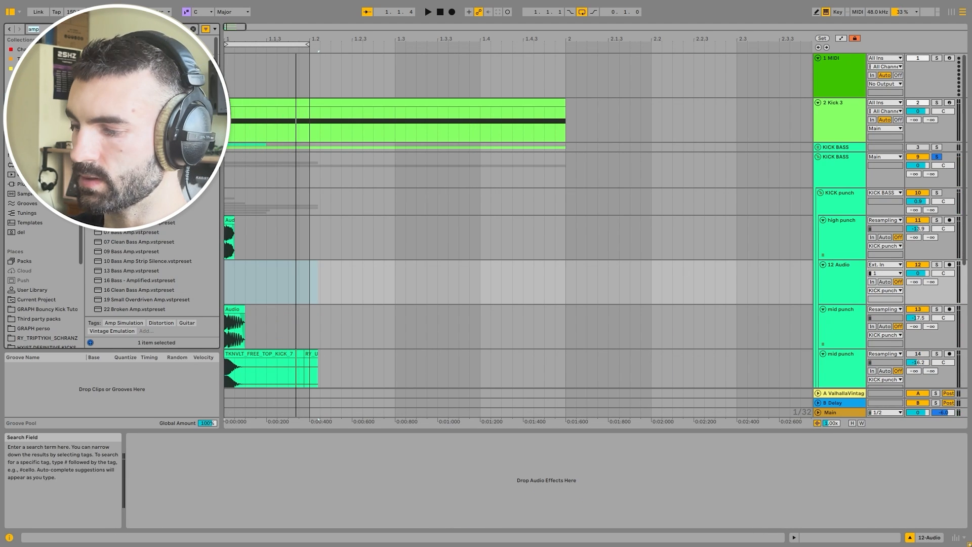
text(909 hat)
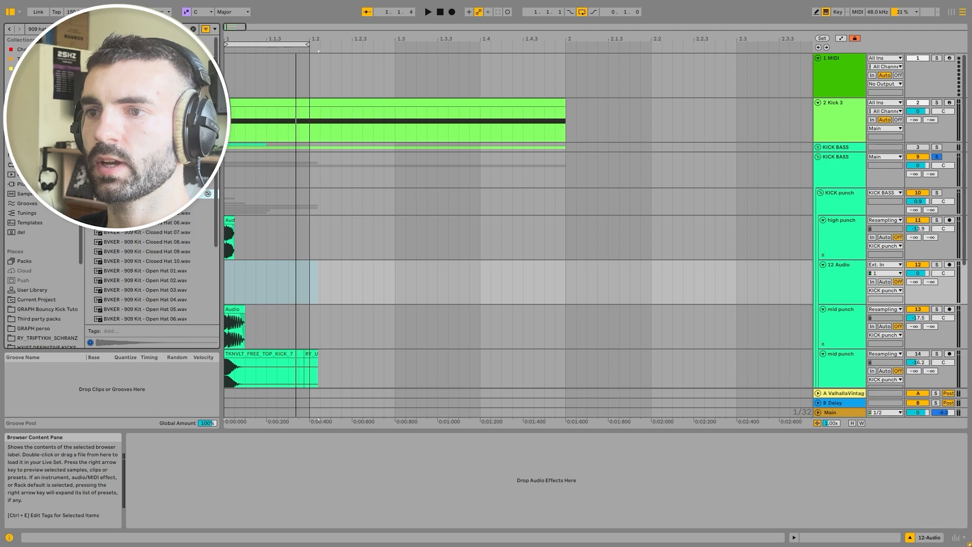
key(Down)
key(Down)
key(Down)
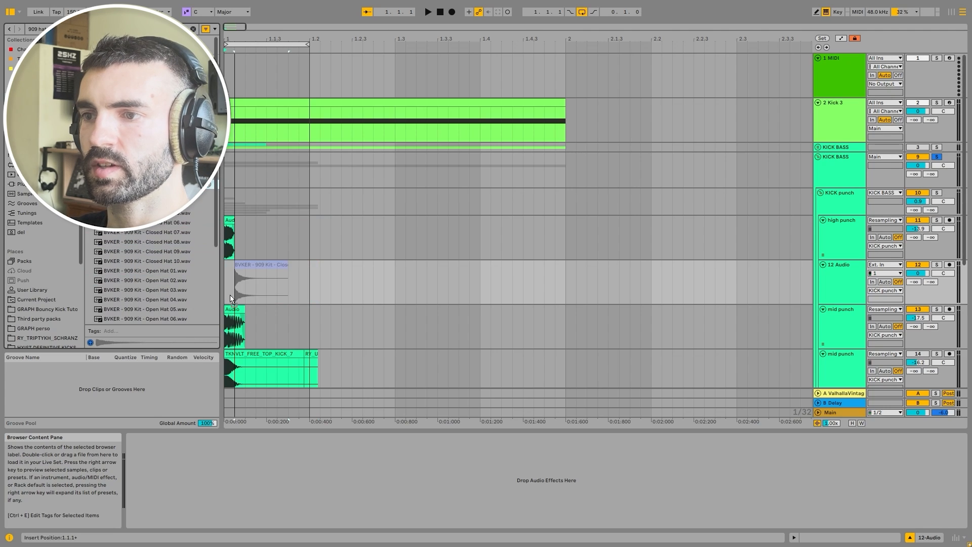
drag(230, 295, 228, 293)
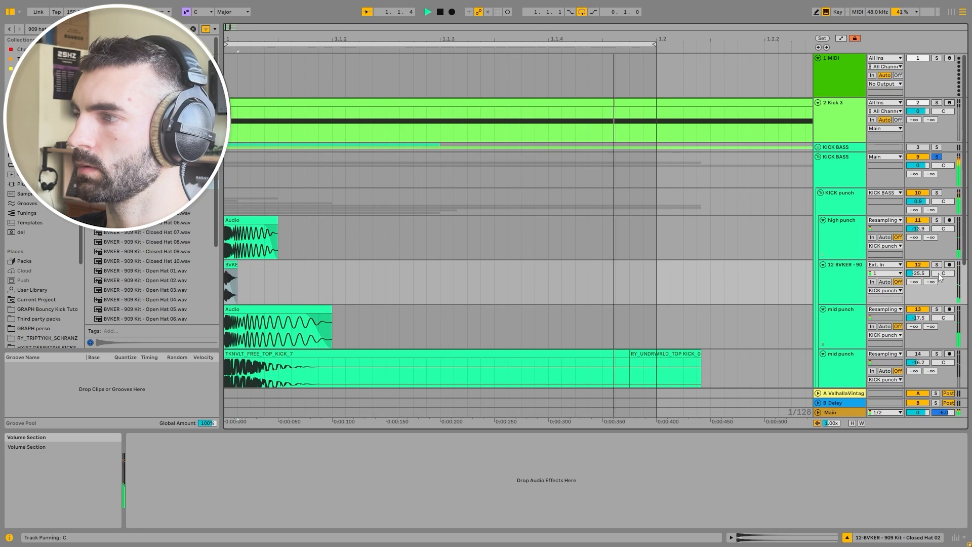
double_click(233, 265)
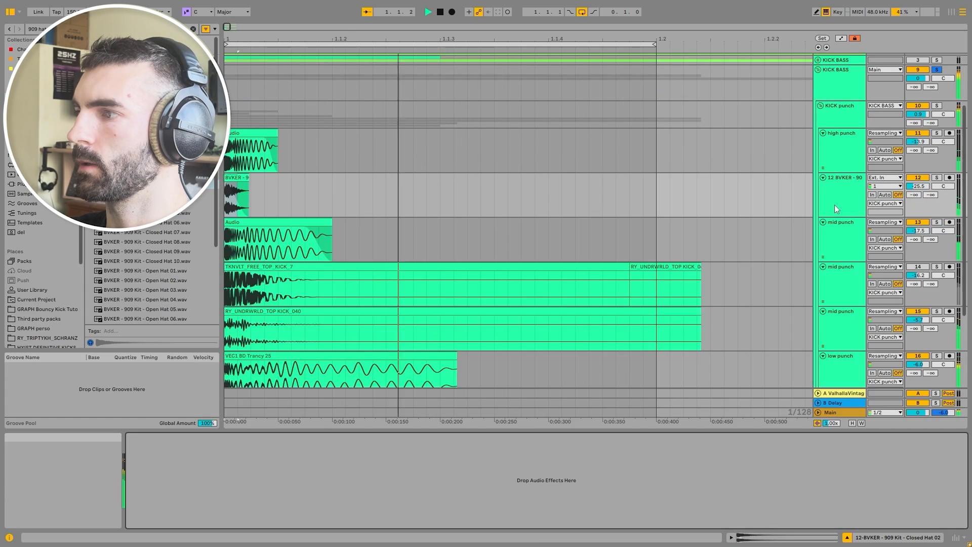
- Copy the high punch track's EQ Eight onto the 909 hat track and set its high cut to about 10.7 kHz
click(843, 150)
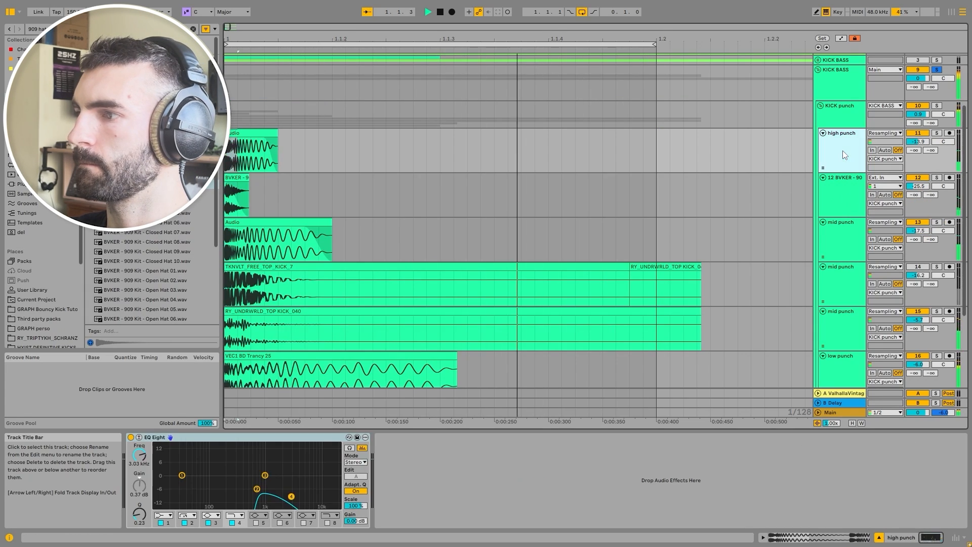
click(318, 437)
click(828, 235)
click(828, 202)
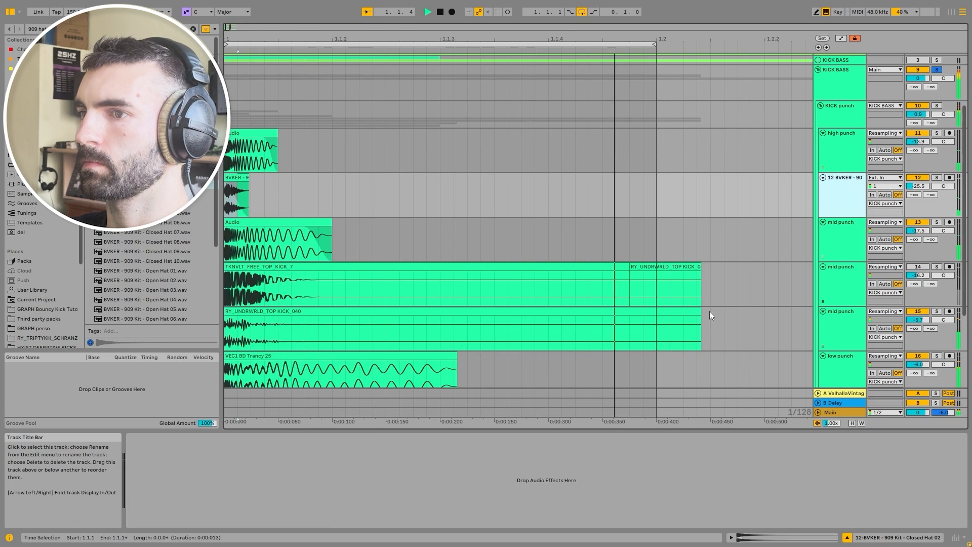
click(494, 503)
key(ctrl+v)
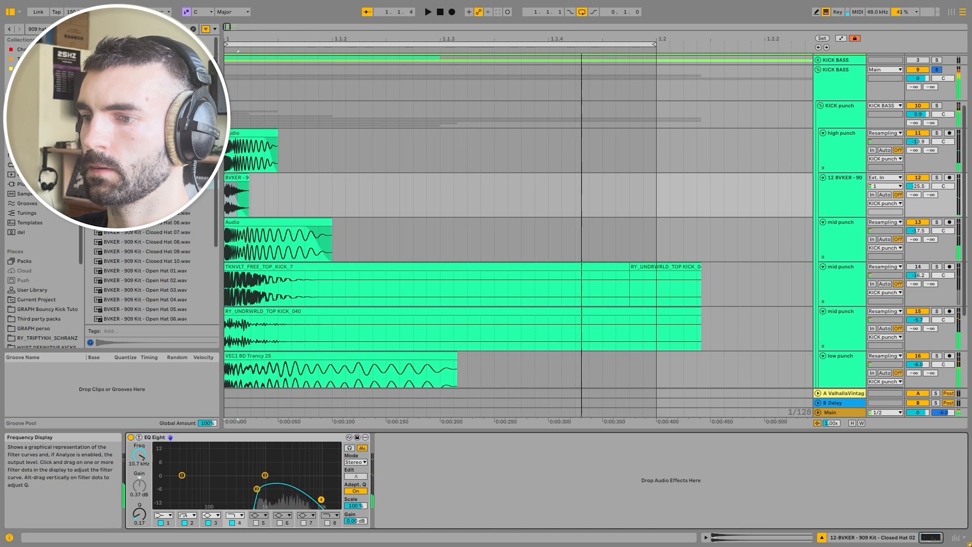
scroll(396, 176, down, 4)
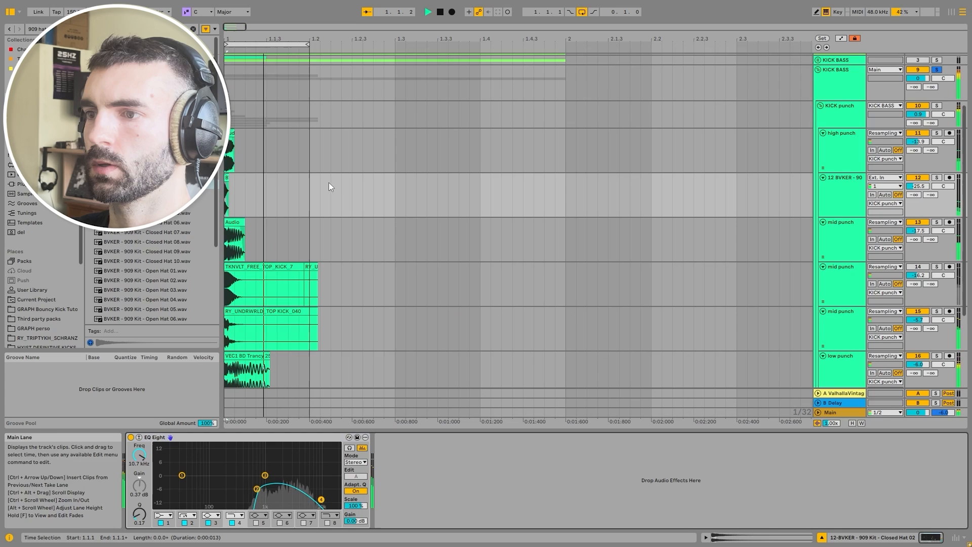
scroll(332, 178, down, 3)
key(space)
scroll(336, 173, up, 5)
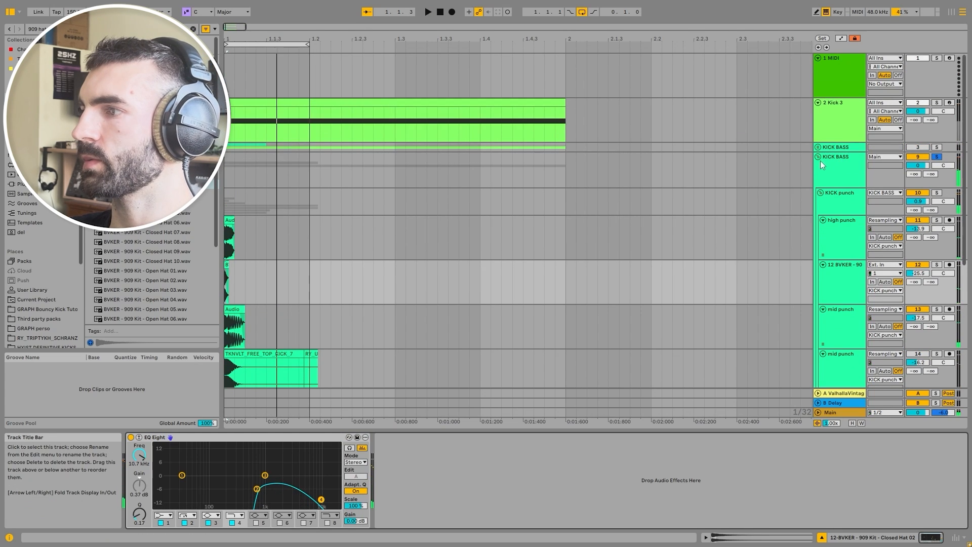
- Fold the second KICK BASS group and insert an audio track below it with Resampling as its input
click(821, 162)
click(818, 157)
right_click(845, 156)
click(887, 181)
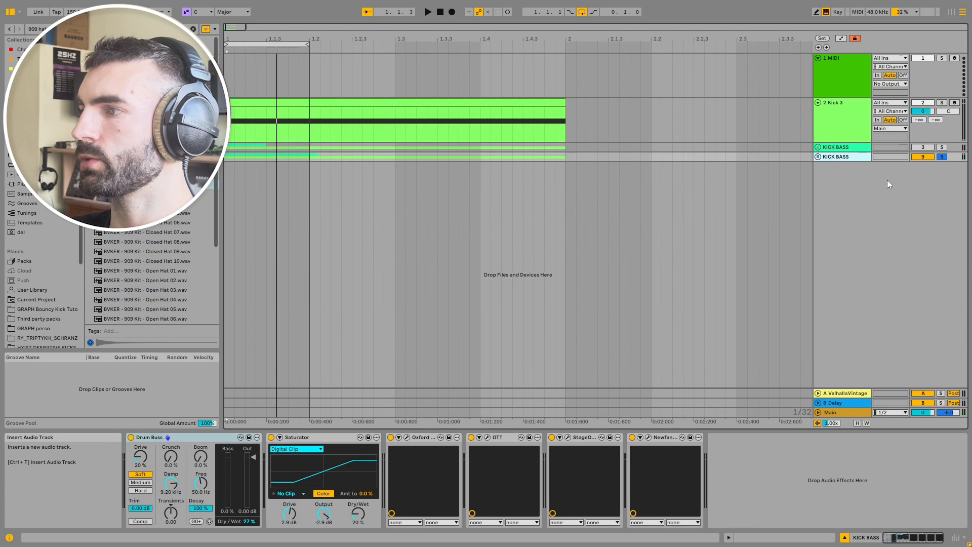
click(890, 166)
click(894, 175)
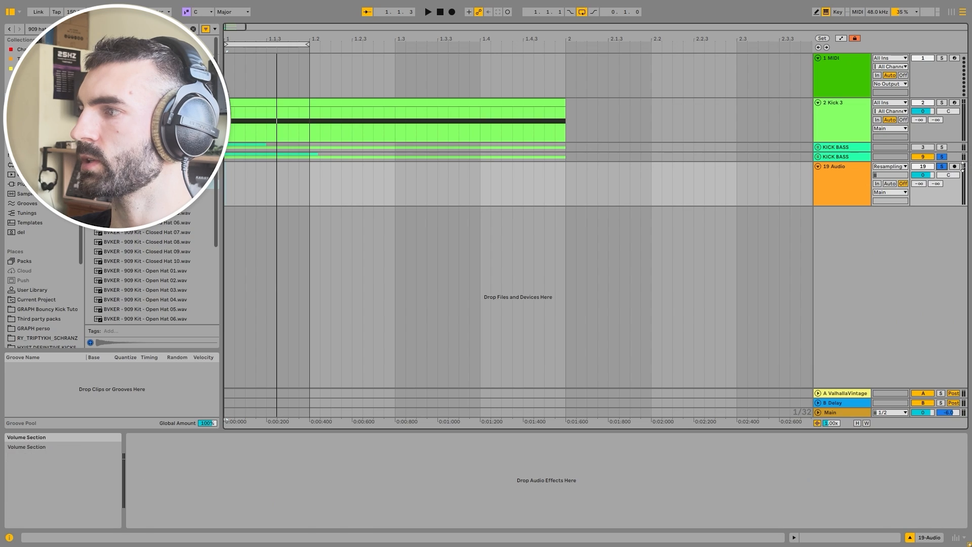
- Record the second KICK BASS group's output into the new audio track and duplicate that track
click(453, 13)
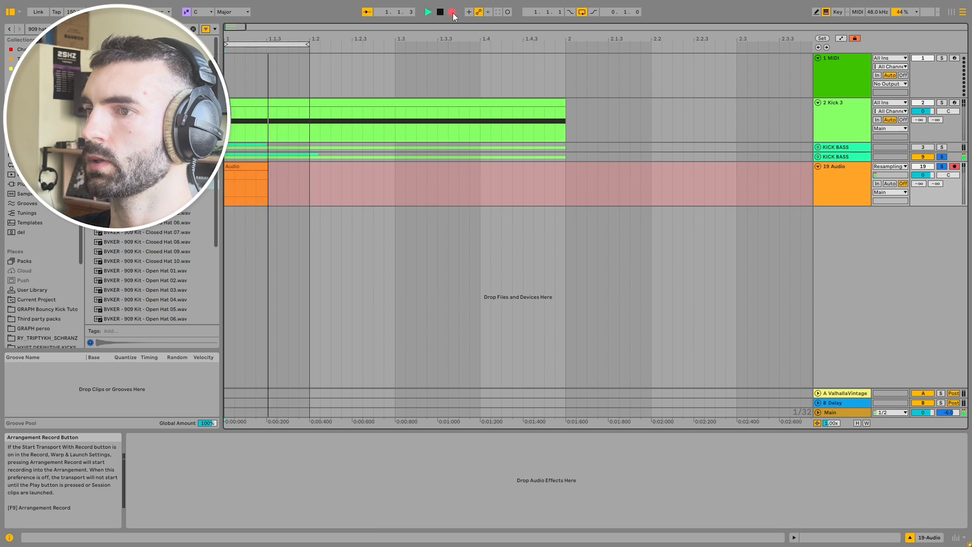
key(space)
click(849, 188)
key(ctrl+d)
- Solo the first KICK BASS group, record its output into audio track 19, and duplicate that track twice
click(942, 147)
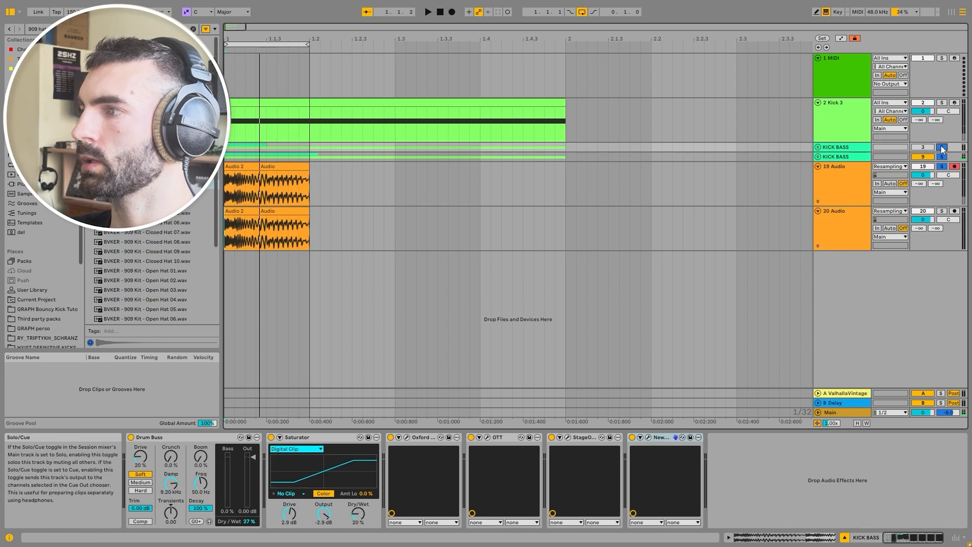
click(451, 12)
key(space)
click(828, 181)
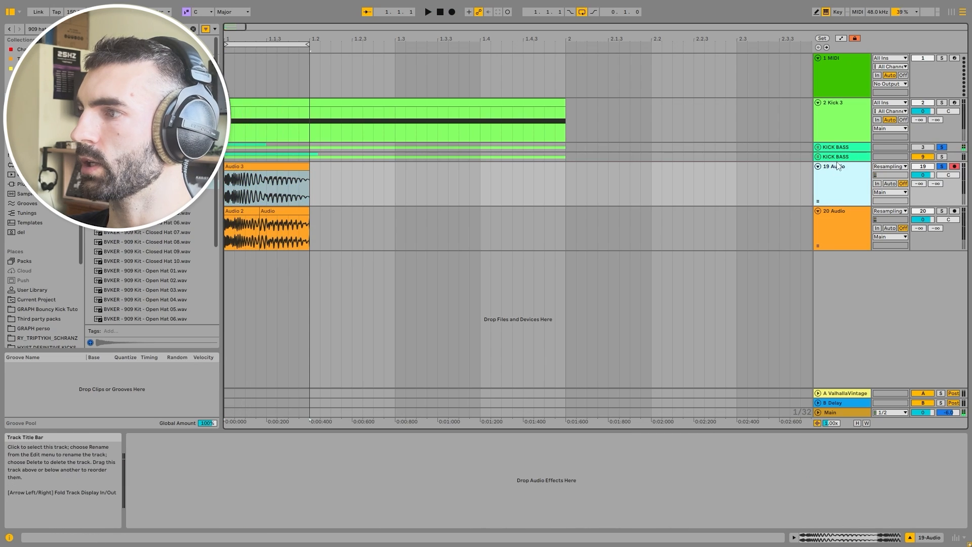
key(ctrl+d)
key(ctrl+d)
- Unfold the second KICK BASS group, change the BASS track's Serum OSC A wavetable to ML Addifunk, and audition it
click(826, 157)
click(818, 157)
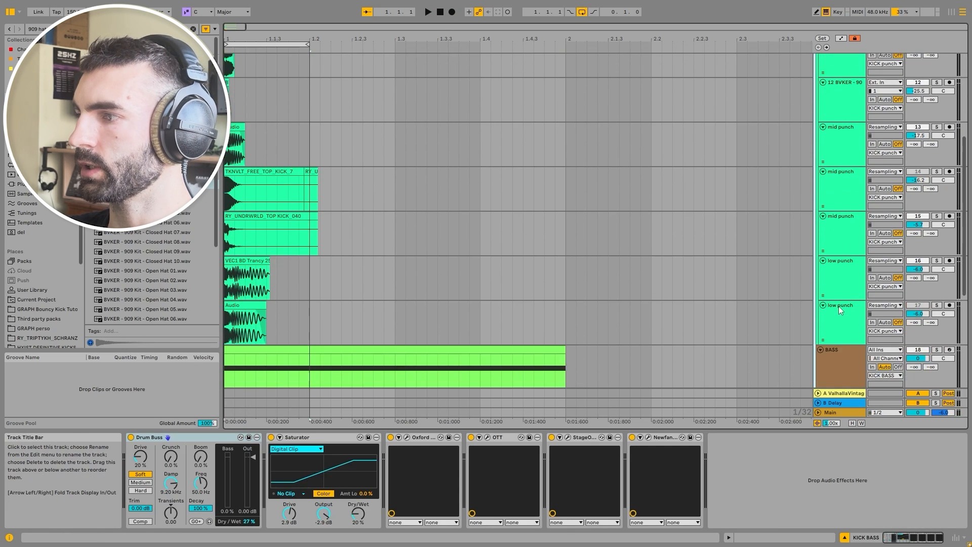
click(147, 437)
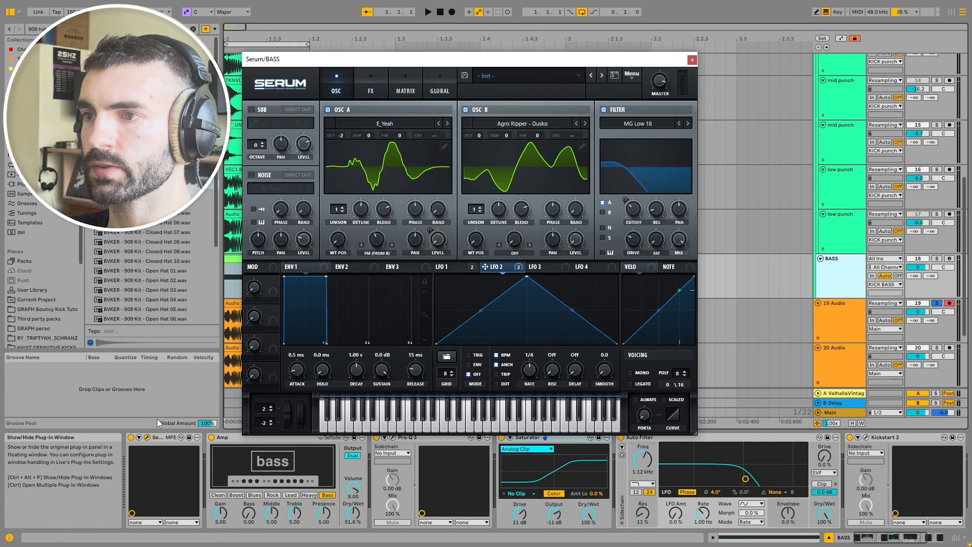
click(447, 124)
key(space)
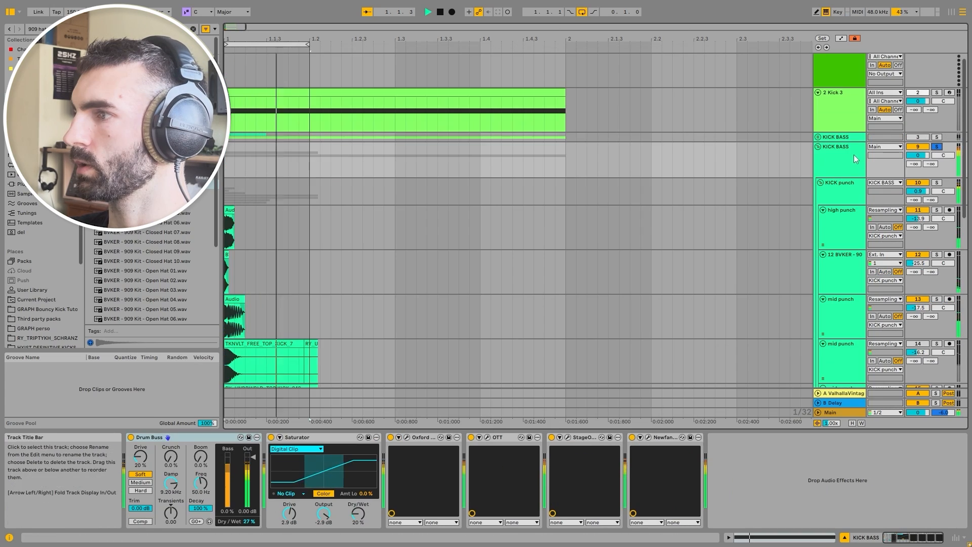
scroll(853, 154, down, 9)
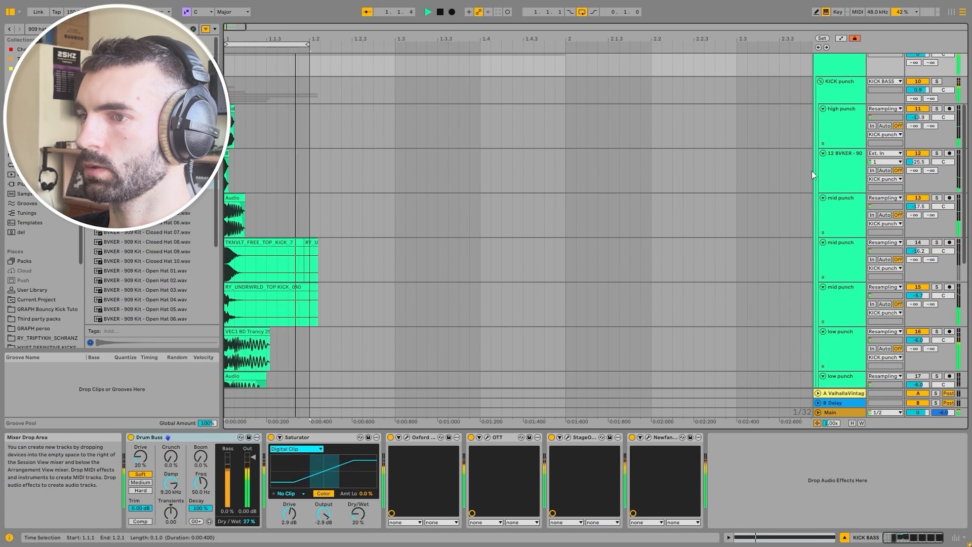
key(space)
- Fold mid punch track 14, select mid punch track 15, and search the browser for "top kick"
scroll(723, 180, up, 6)
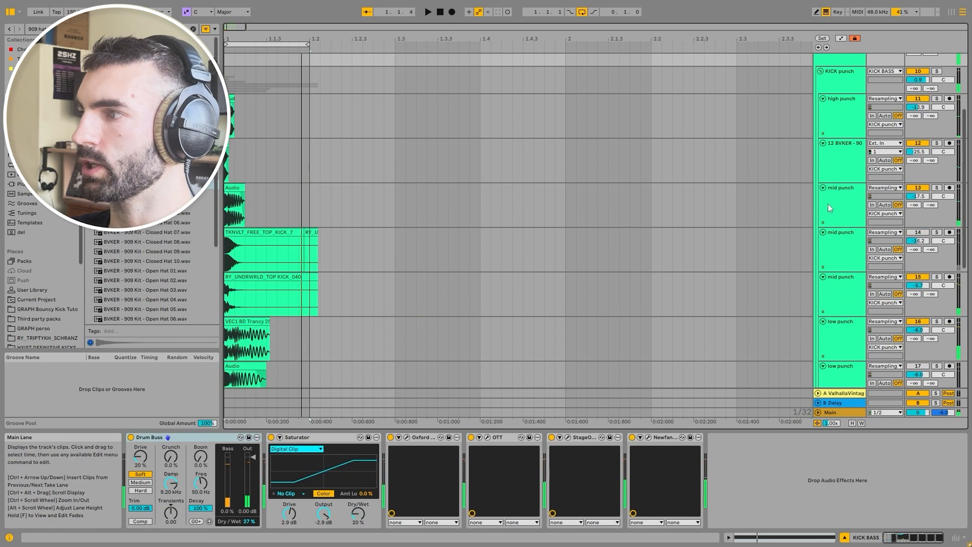
click(827, 204)
click(838, 232)
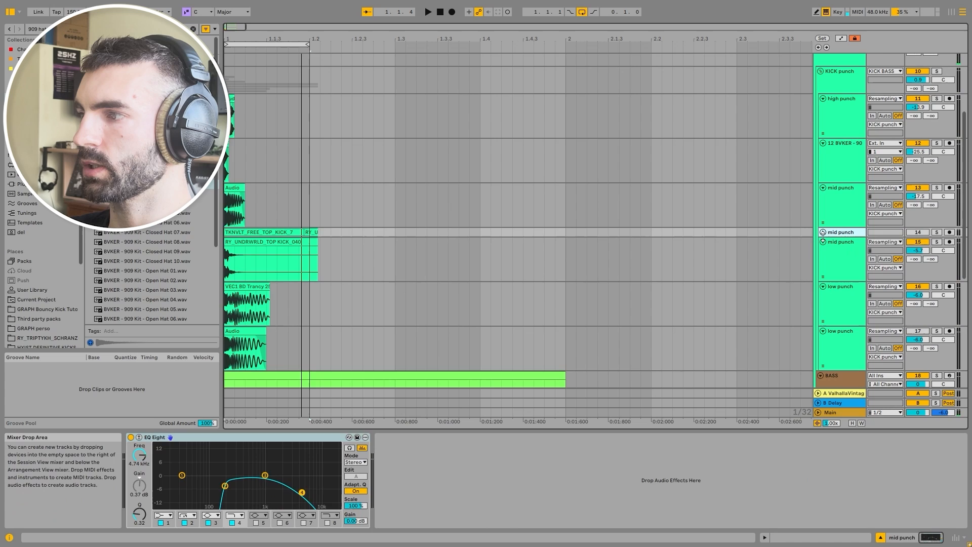
click(837, 248)
click(112, 28)
text(to)
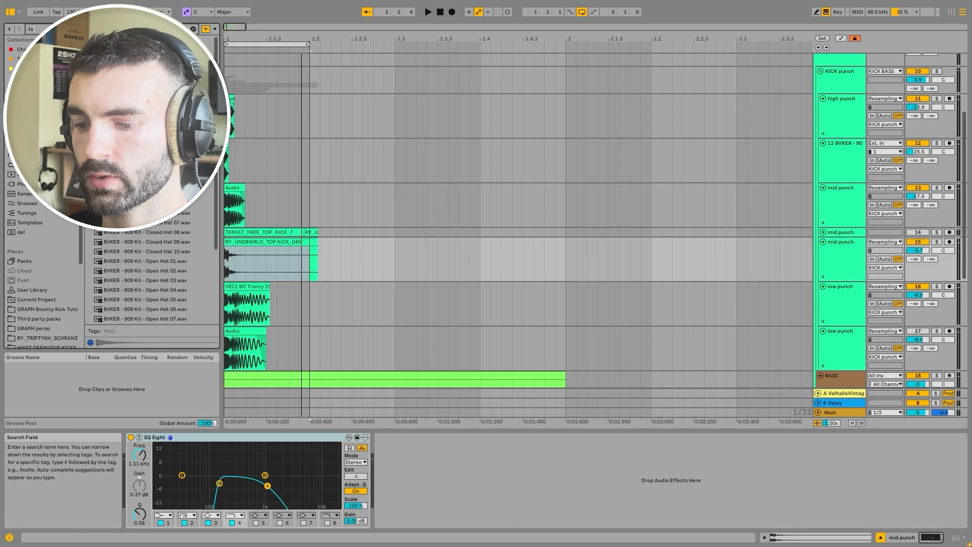
text(p kick)
- Preview the top kick samples and replace mid punch track 15's clip with a KSHMR Top Kick sample at the start
click(157, 234)
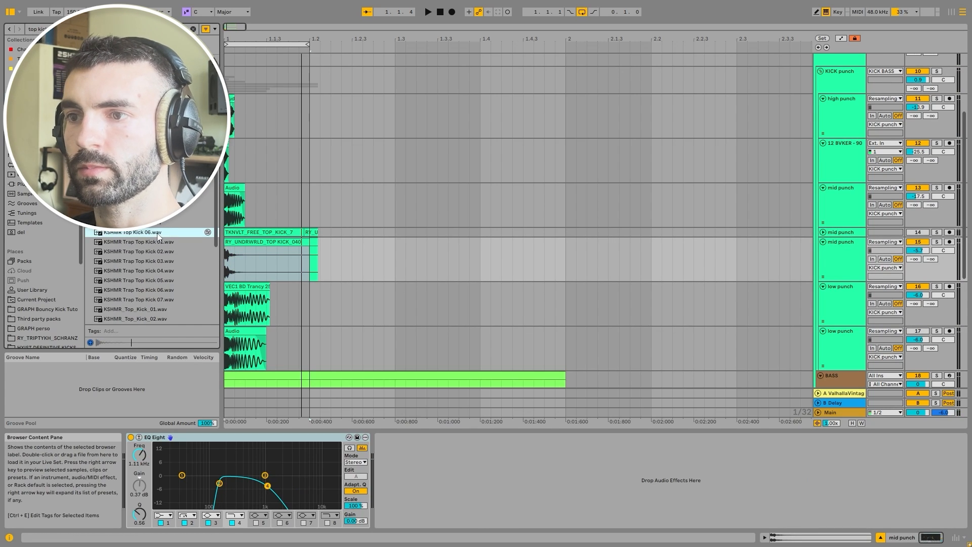
scroll(152, 217, down, 3)
click(152, 218)
scroll(152, 217, down, 1)
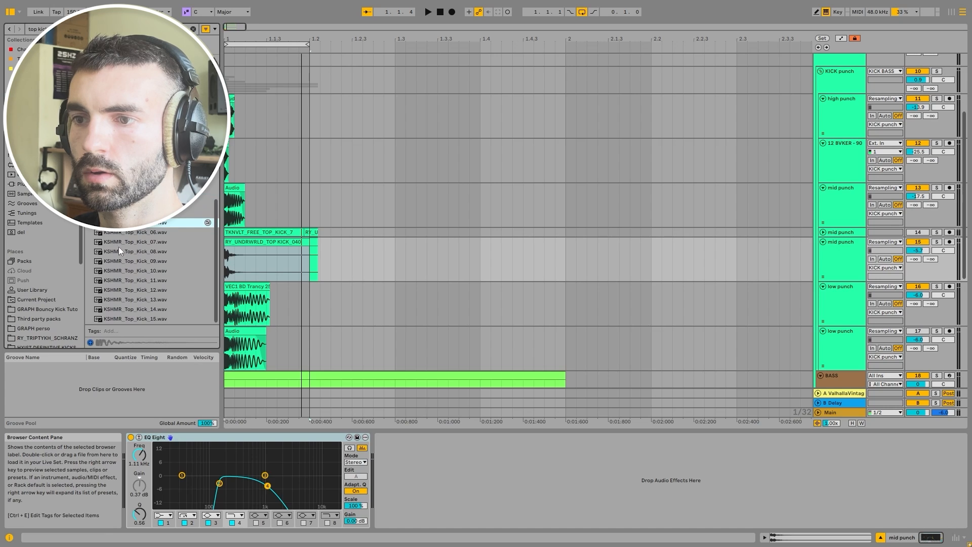
drag(119, 247, 290, 243)
key(space)
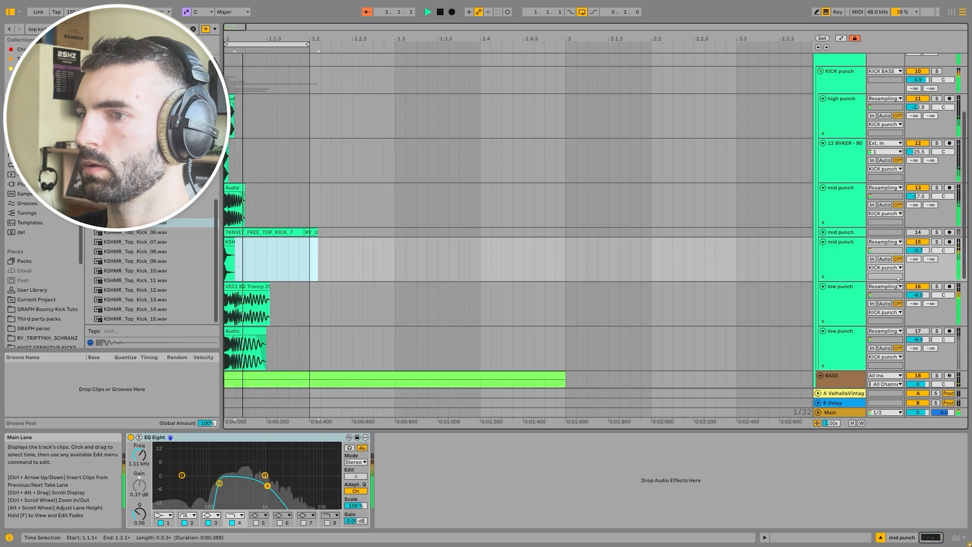
- Solo mid punch track 13 and search the browser for "random"
click(936, 188)
key(space)
key(ctrl+f)
text(ran)
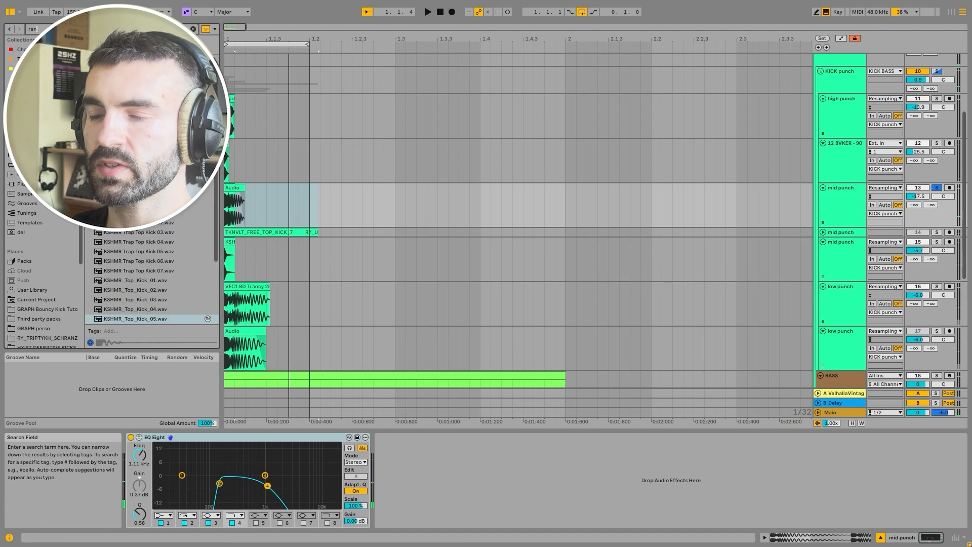
text(dom)
- Preview the Randomer kicks and place RANDOMER_kick_clean_bolo_01_F at the start of mid punch track 13
click(149, 261)
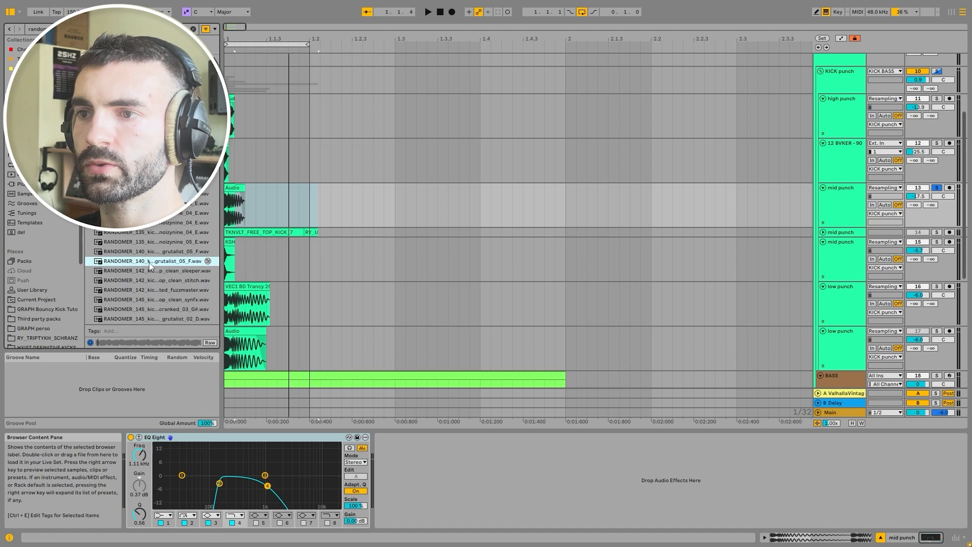
scroll(149, 262, down, 10)
click(161, 237)
scroll(165, 259, down, 5)
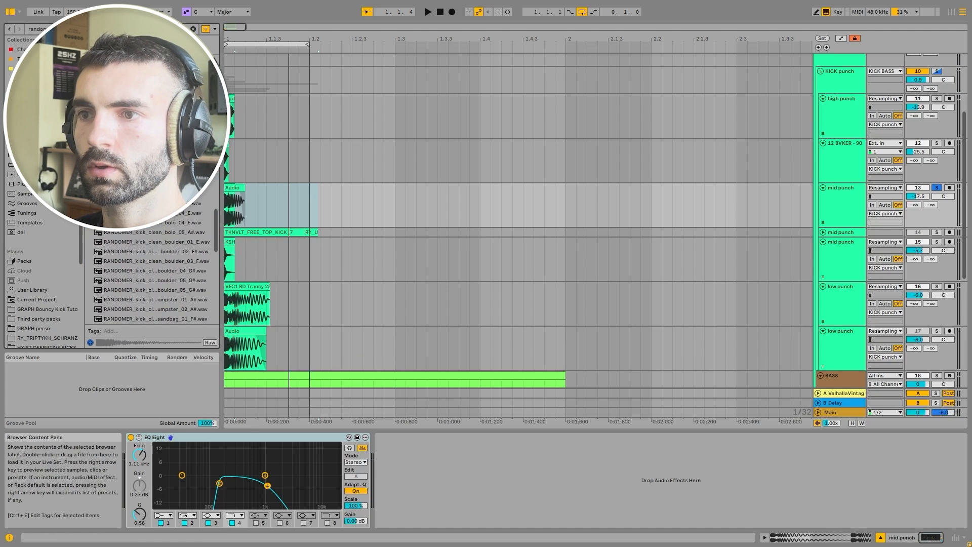
drag(164, 184, 226, 218)
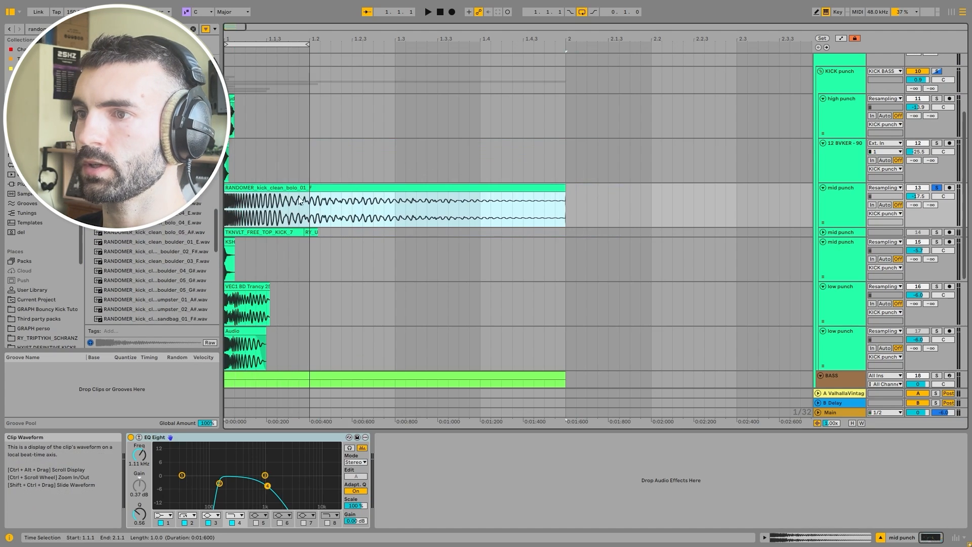
- Solo the second KICK BASS group during playback and raise mid punch track 13 to -11.3 dB
key(space)
scroll(677, 200, up, 2)
scroll(677, 200, up, 2)
click(936, 127)
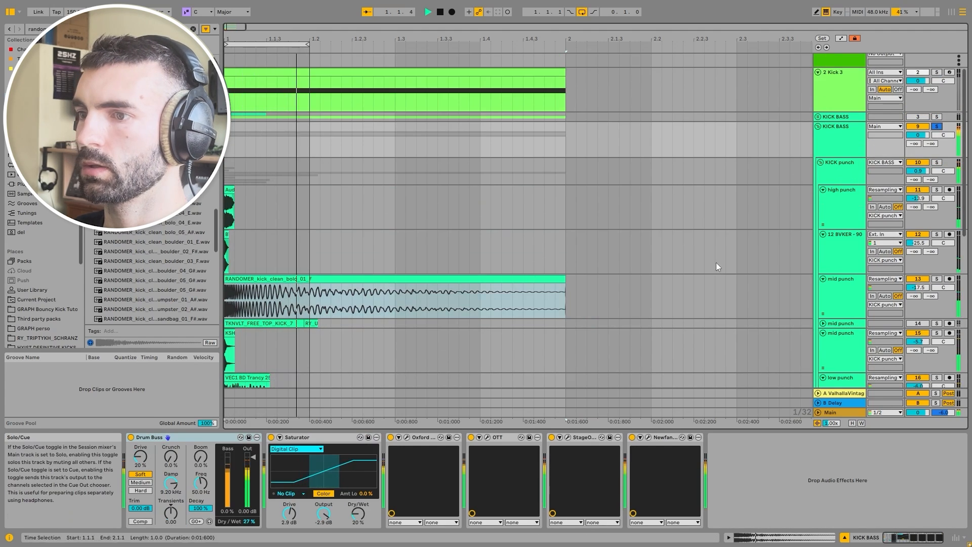
drag(913, 288, 913, 279)
- Shift mid punch track 13's EQ Eight band upward with the high cut at about 2.11 kHz, and raise the track to -7.8 dB
click(858, 299)
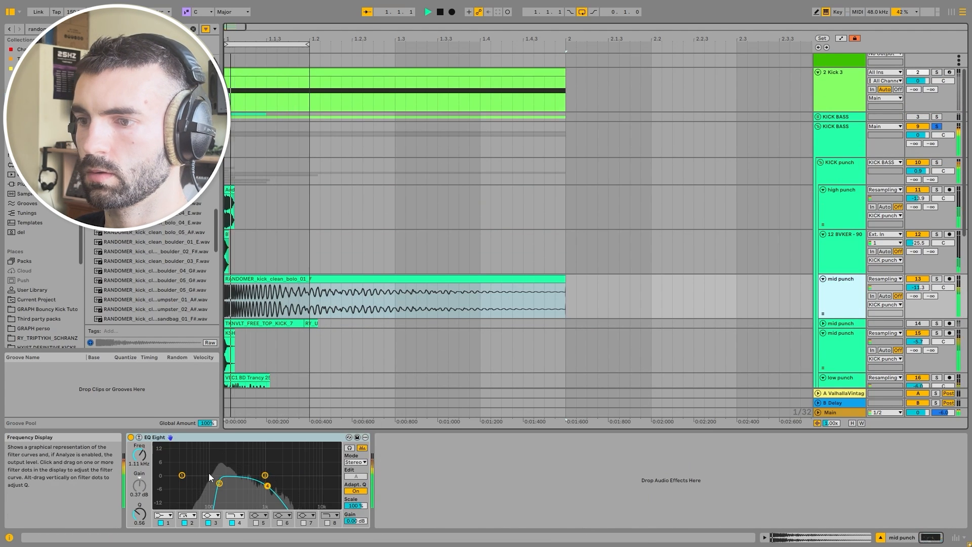
drag(220, 482, 240, 479)
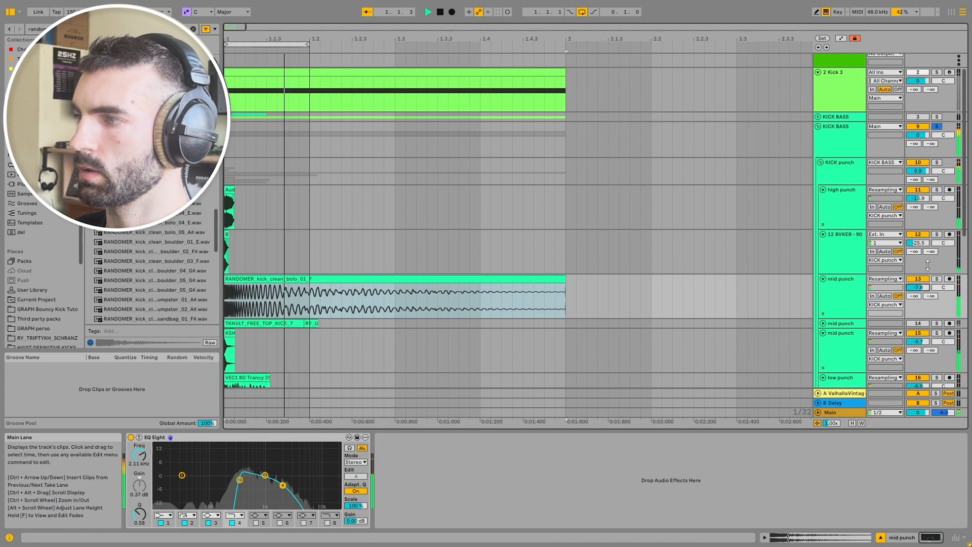
drag(915, 287, 915, 286)
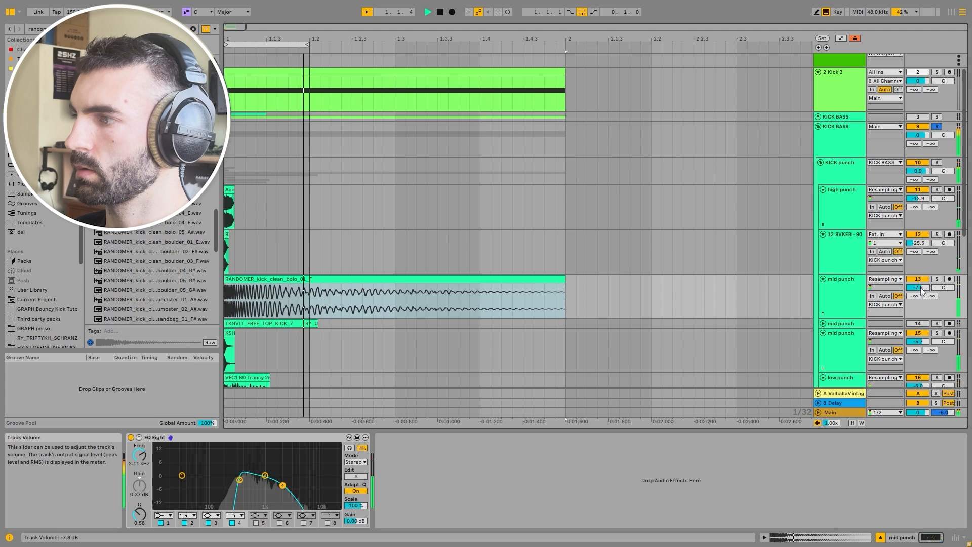
- Transpose the RANDOMER kick clip on mid punch track 13 by -8 semitones and set the track to -11.2 dB
double_click(455, 279)
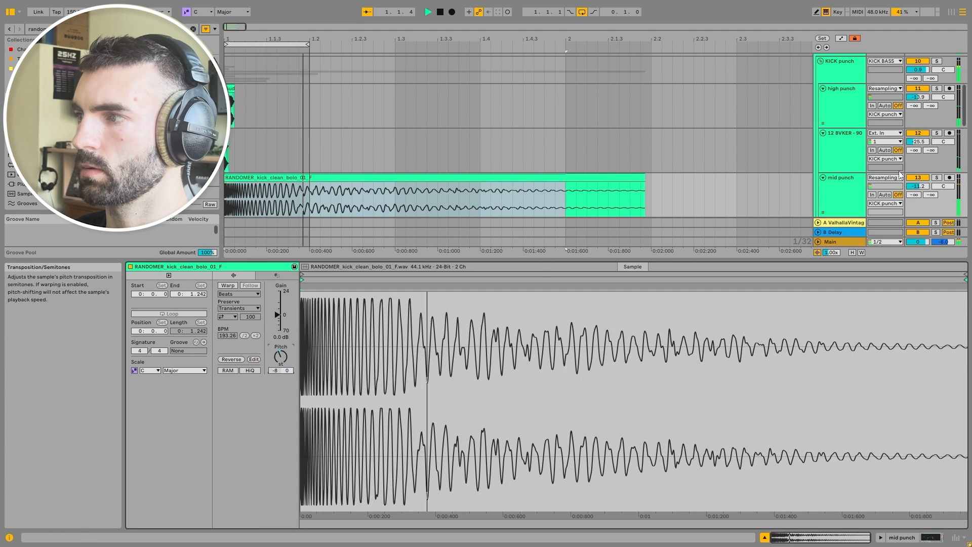
click(851, 196)
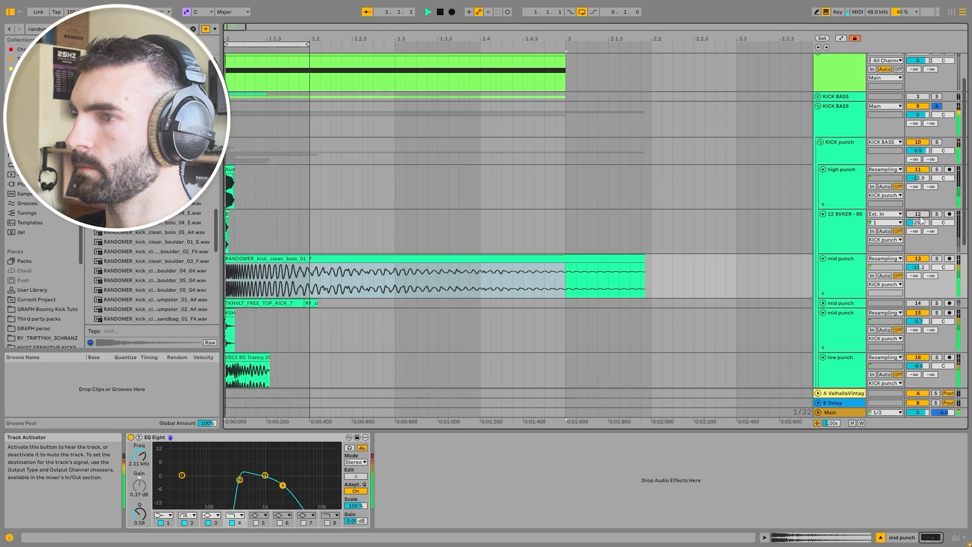
click(590, 259)
- Reshape OSC A in the BASS track's Serum by adjusting its wavetable position and FM amount, and close the plug-in
scroll(560, 213, down, 4)
scroll(560, 212, down, 3)
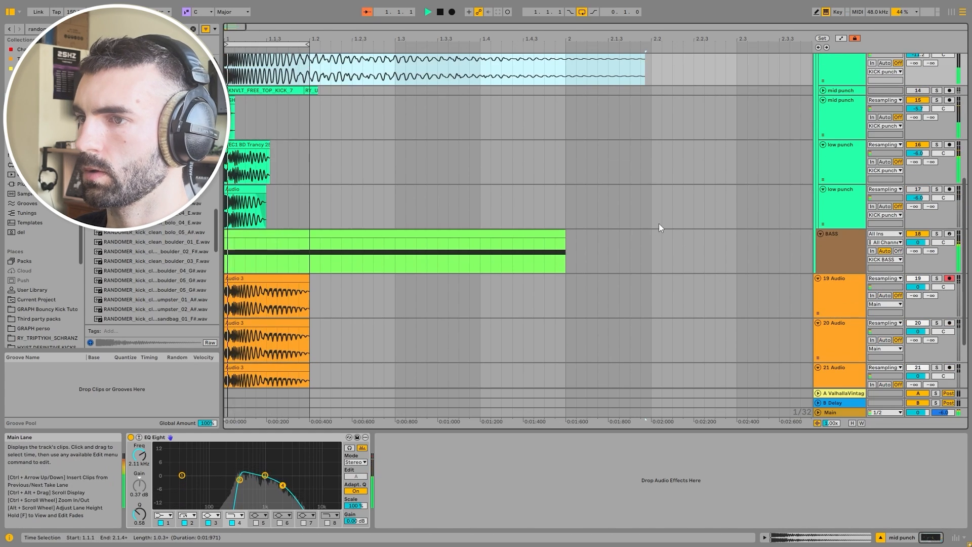
click(864, 244)
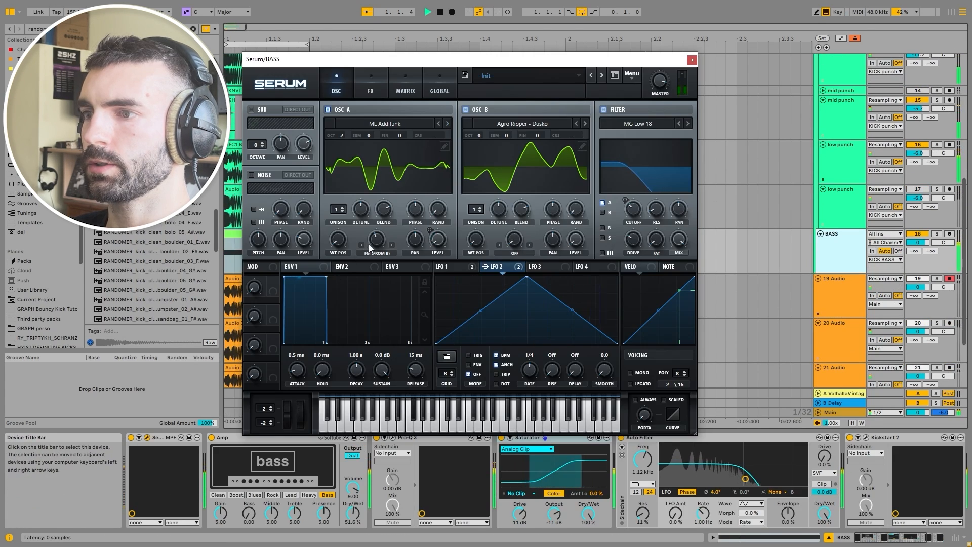
drag(376, 241, 346, 211)
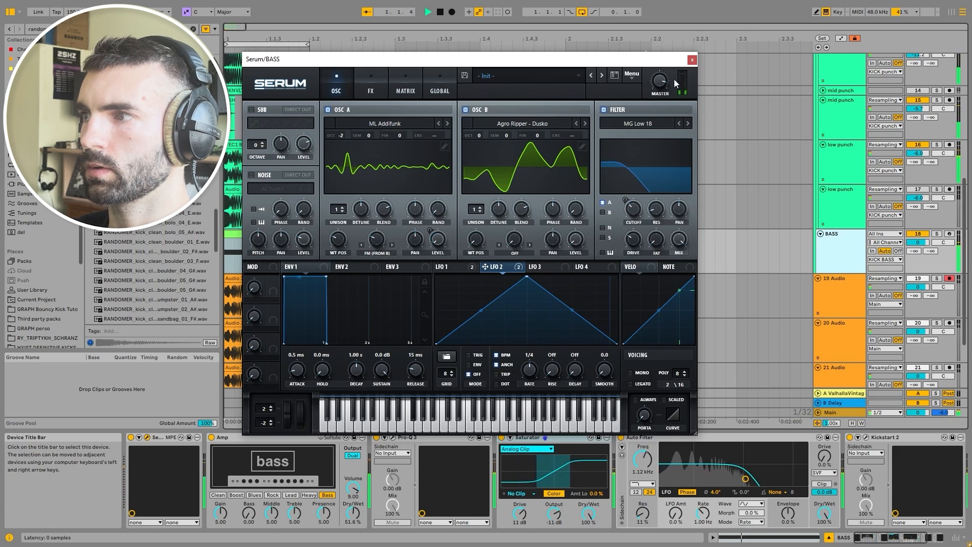
click(692, 60)
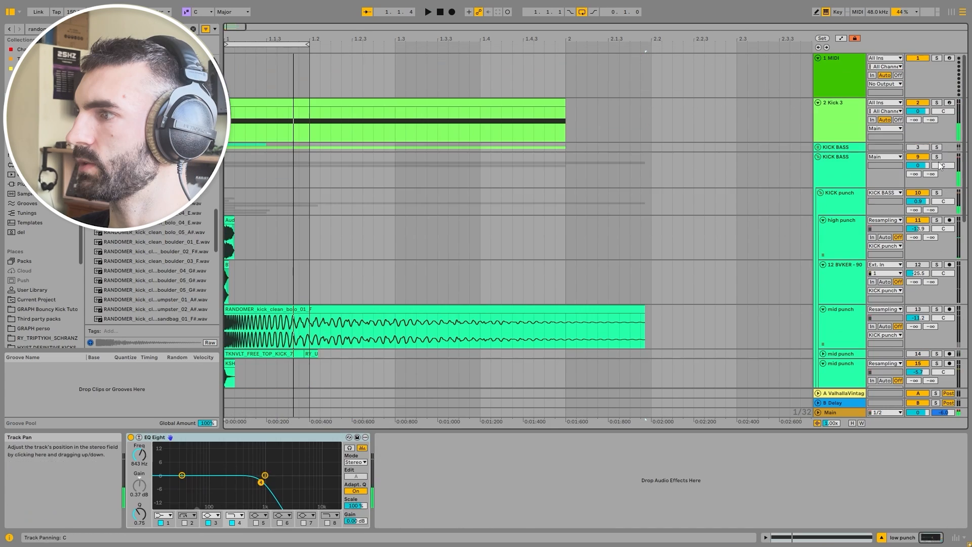
- Extend the clip on low punch track 17 to a length of about 0.25 s
click(838, 165)
scroll(633, 189, down, 2)
scroll(633, 190, down, 3)
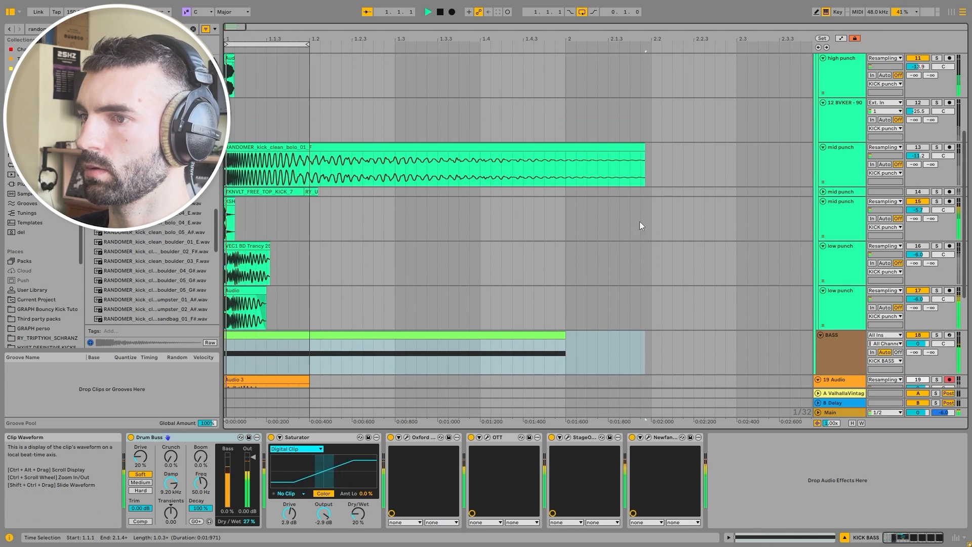
click(837, 303)
drag(283, 293, 272, 293)
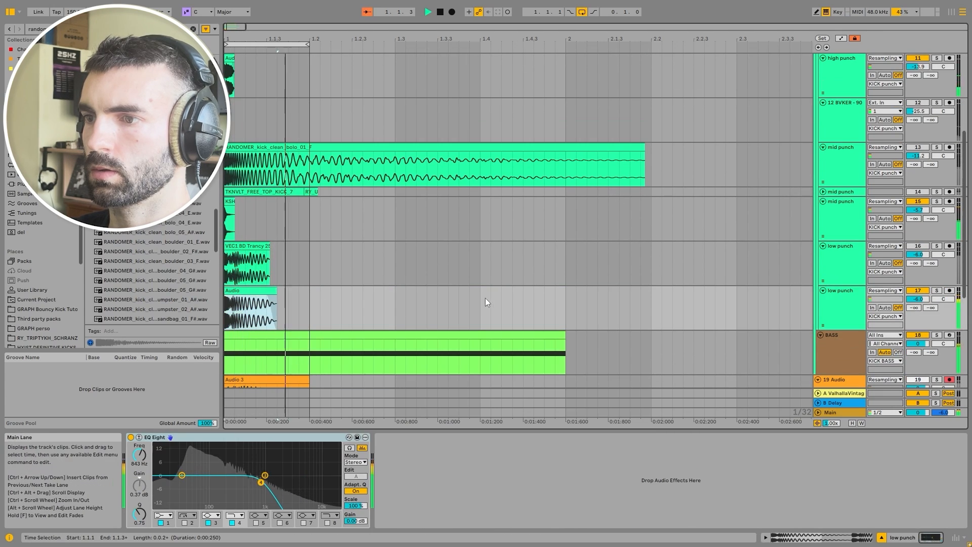
- Lower mid punch track 13 to -17.8 dB and place TKNVLT_FREE_TOP_KICK_35 at the start of the track
scroll(607, 249, up, 2)
click(834, 252)
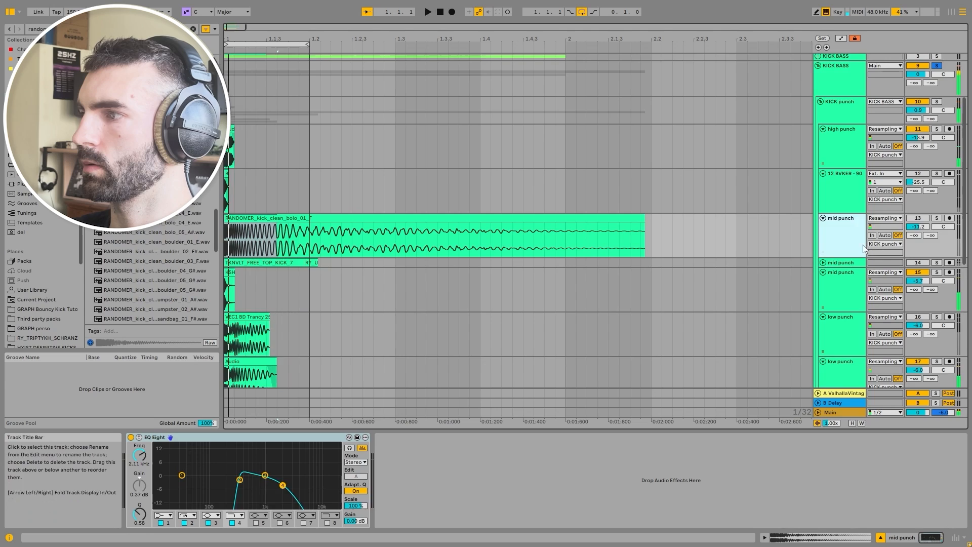
click(281, 218)
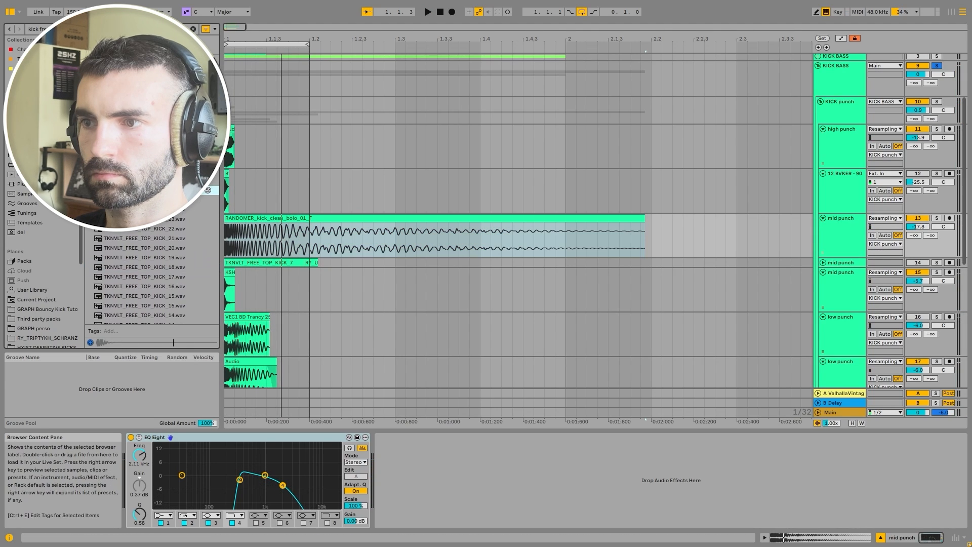
scroll(152, 178, up, 2)
click(152, 174)
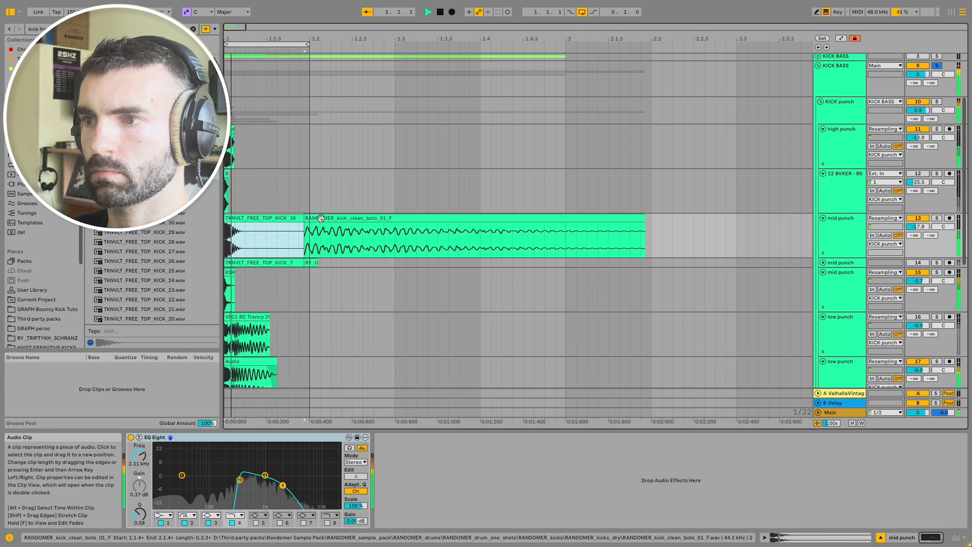
- Delete the leftover RANDOMER clip on mid punch track 13 and open the TKNVLT_FREE_TOP_KICK_35 clip's settings
click(324, 218)
key(Delete)
double_click(273, 217)
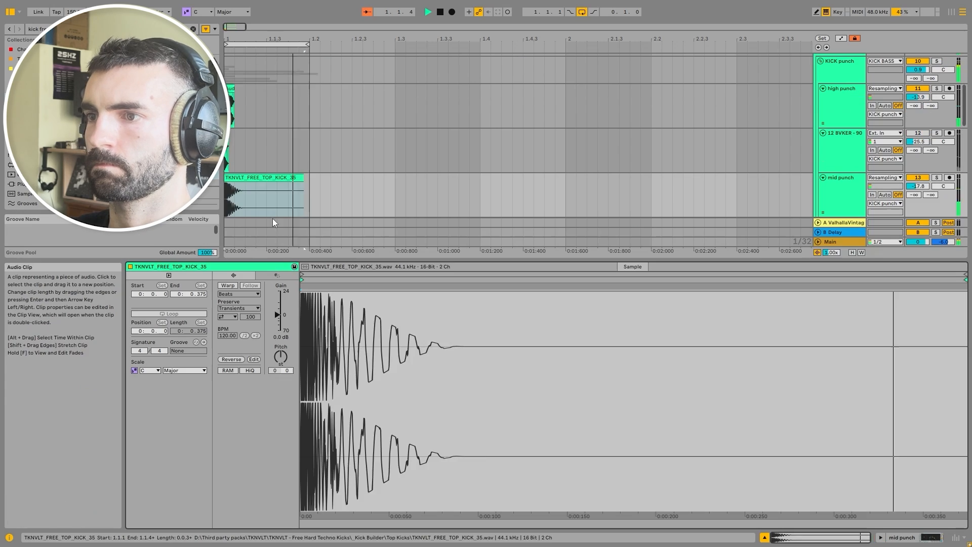
- Lower the pitch of the TKNVLT_FREE_TOP_KICK_35 clip and set mid punch track 13 to -20.1 dB
drag(280, 355, 283, 358)
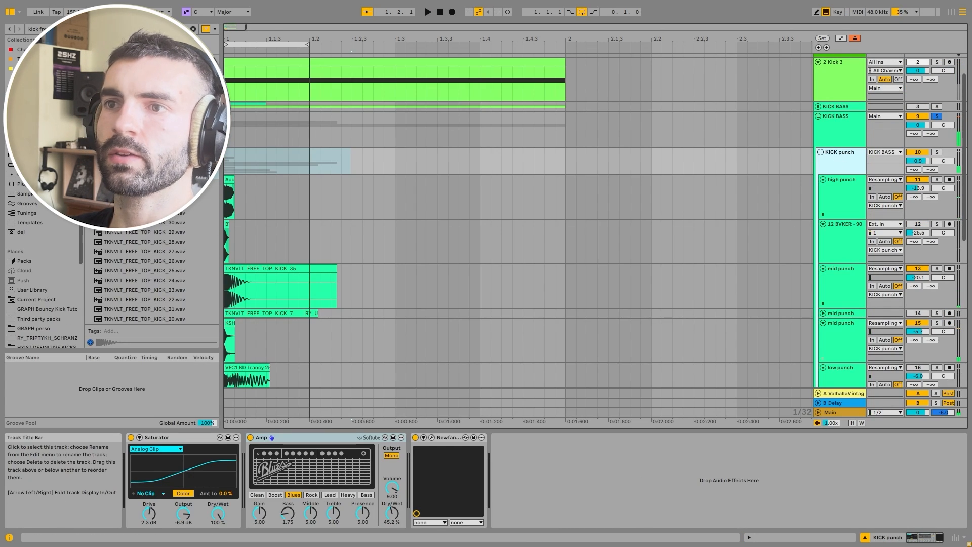
- Add a Hybrid Reverb to the KICK punch group with 678 ms decay and 4.8 % dry/wet
key(ctrl+f)
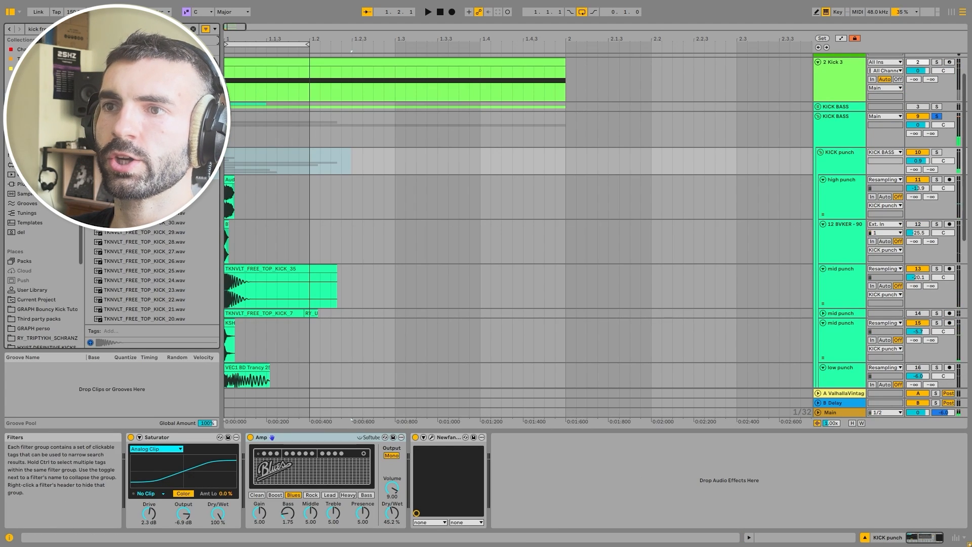
text(hyb)
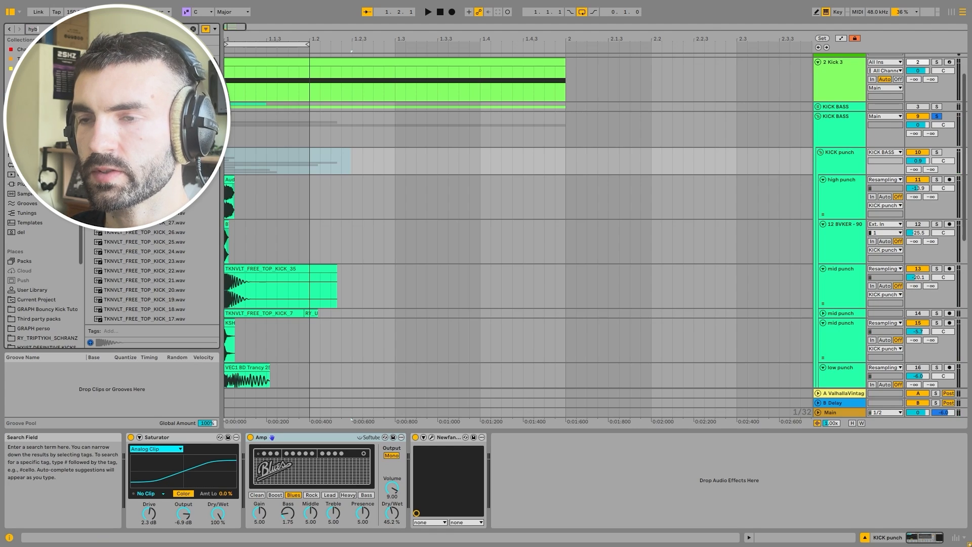
text(rid)
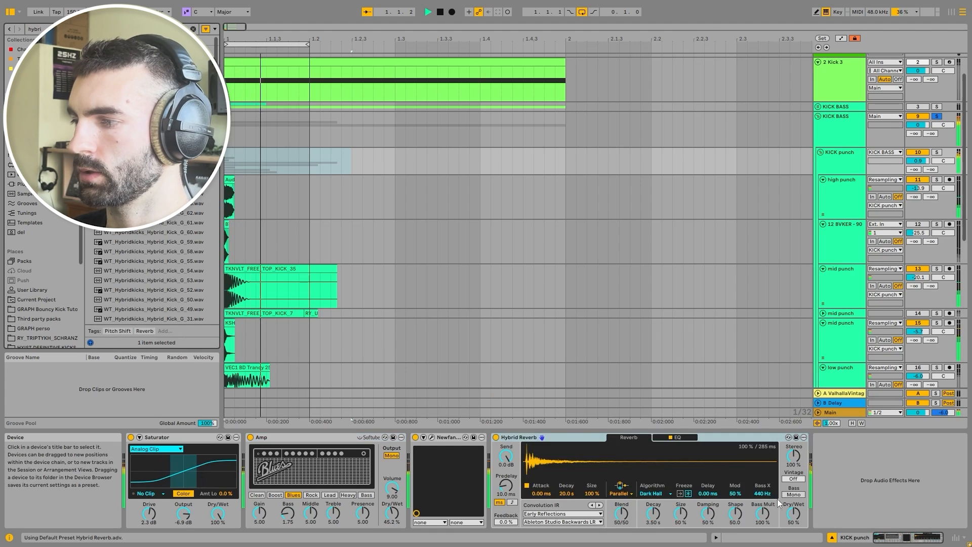
click(793, 513)
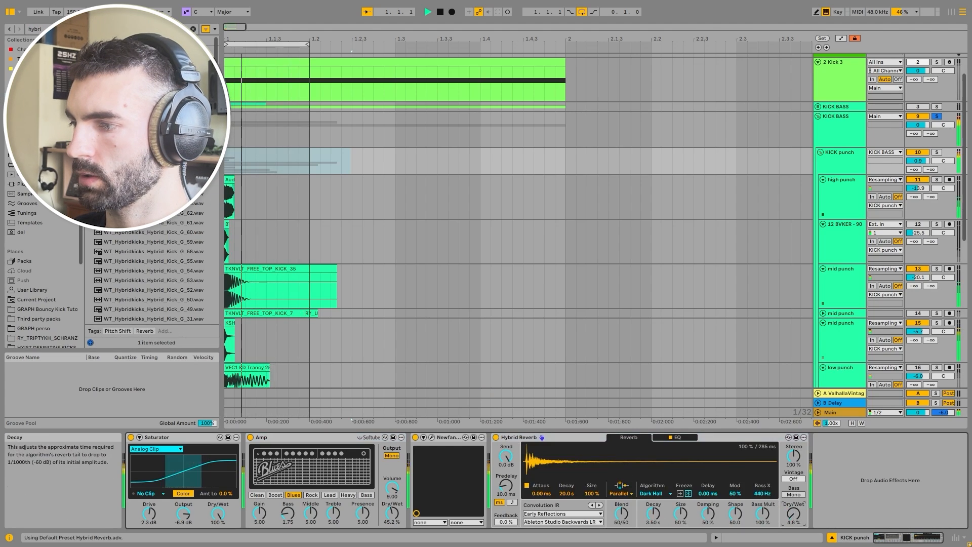
drag(652, 512, 652, 529)
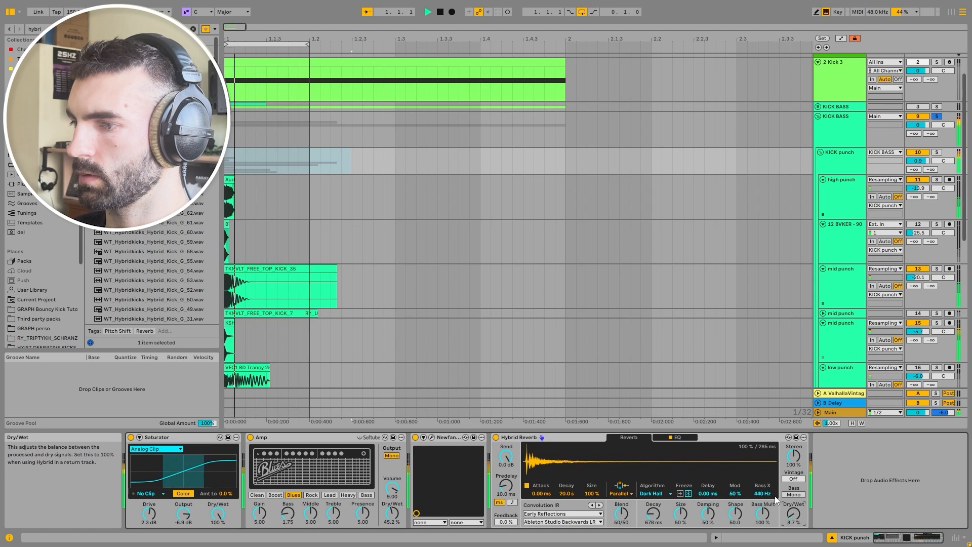
drag(799, 513, 798, 516)
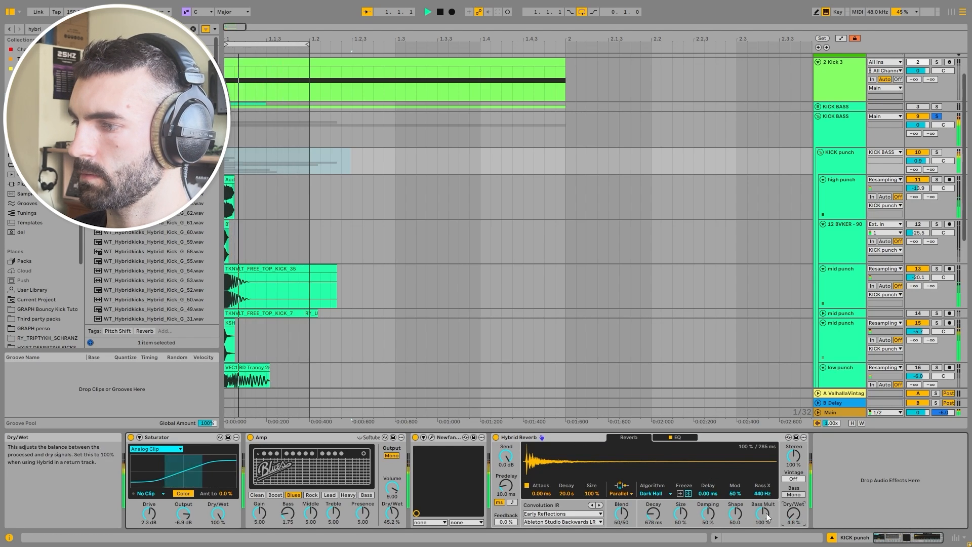
key(space)
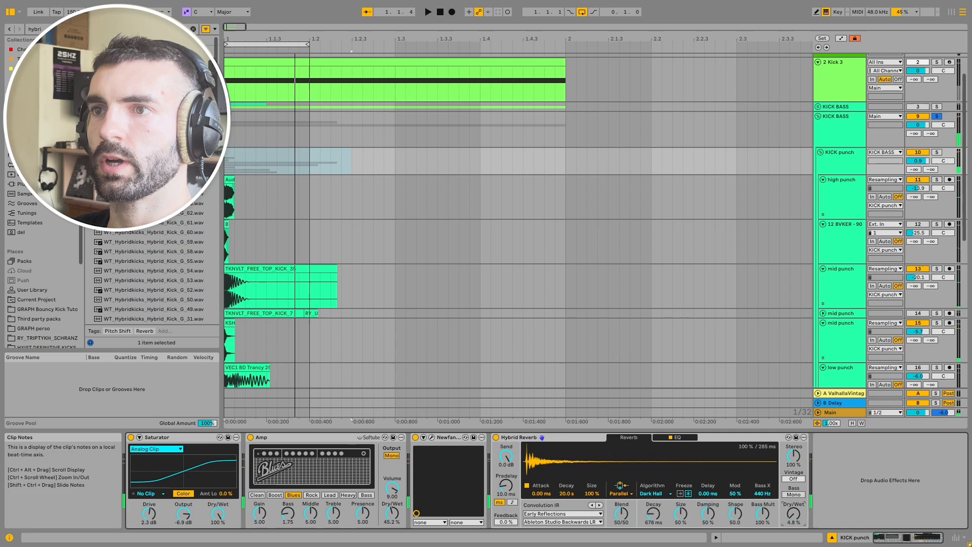
- Find StageOne 2 in the browser, add it to the KICK punch group, and place it before the Newfangled plug-in
click(112, 29)
text(stage)
key(Down)
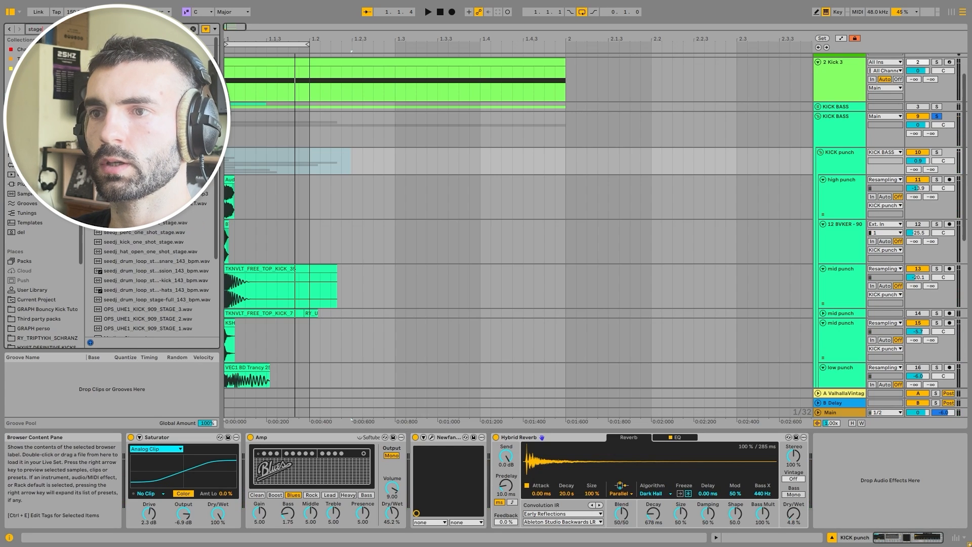
key(Return)
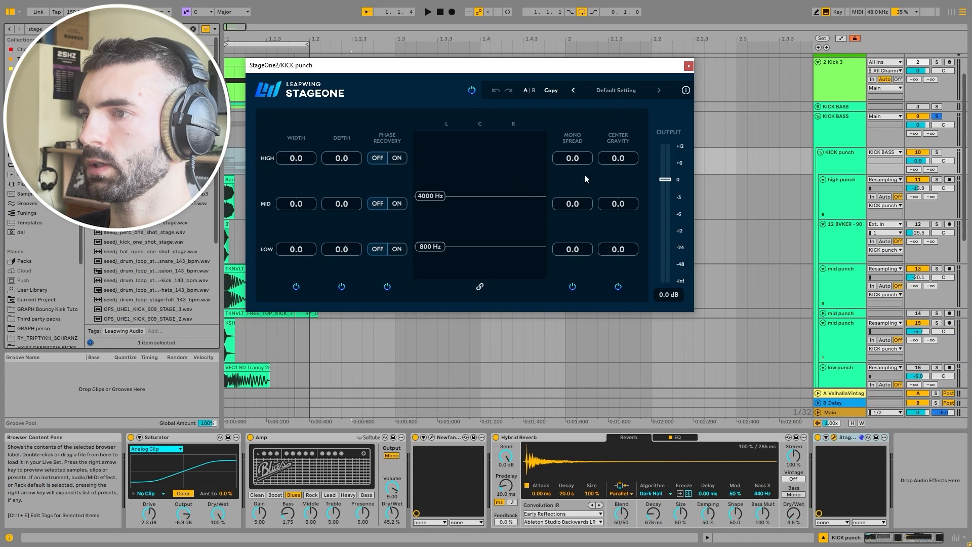
click(616, 90)
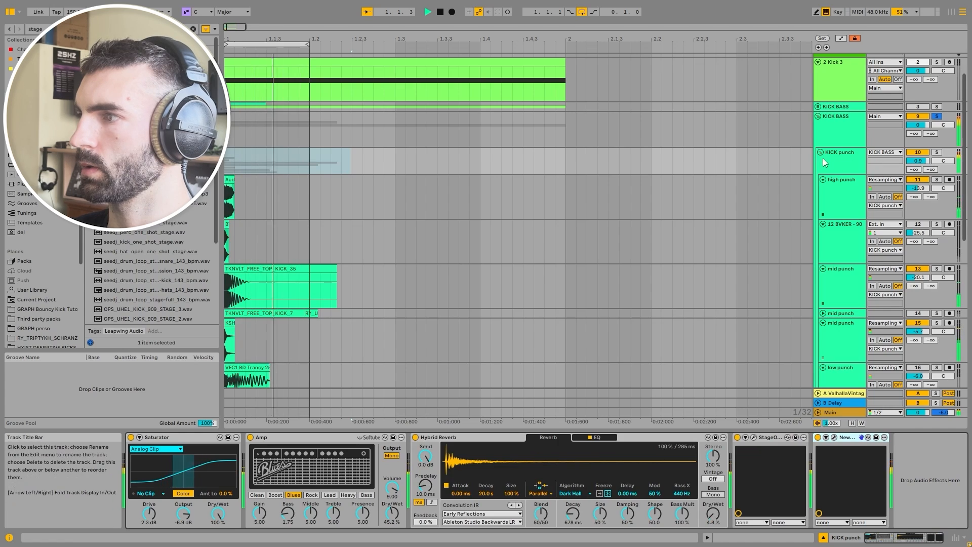
click(820, 152)
click(820, 152)
key(space)
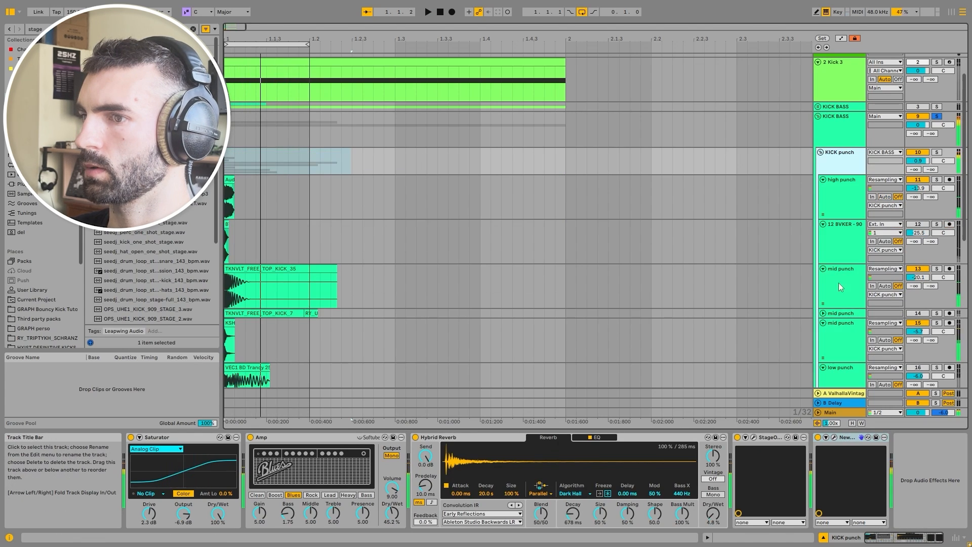
- Add a Saturator with 8.6 dB drive and -8.0 dB output to low punch track 17, placed before its EQ Eight
click(838, 287)
scroll(838, 287, down, 3)
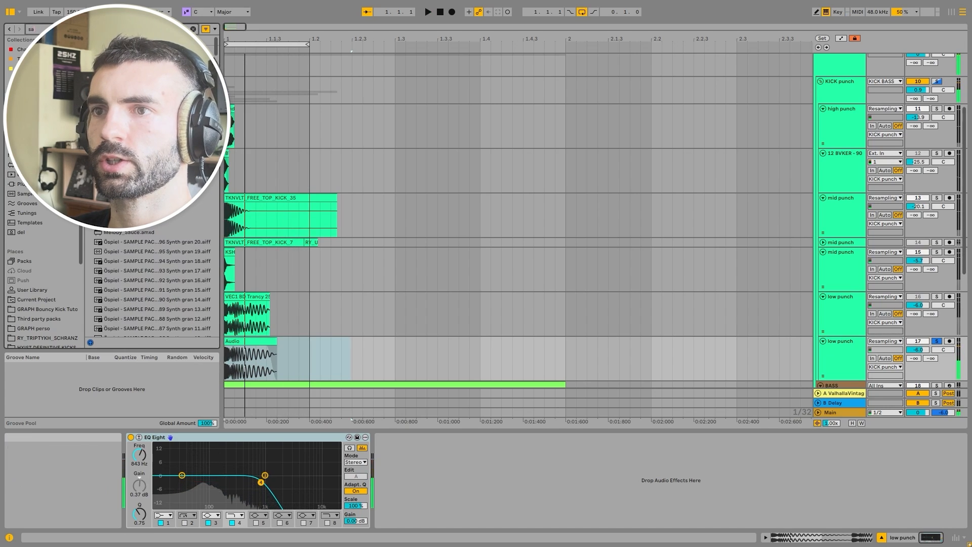
text(t)
double_click(122, 49)
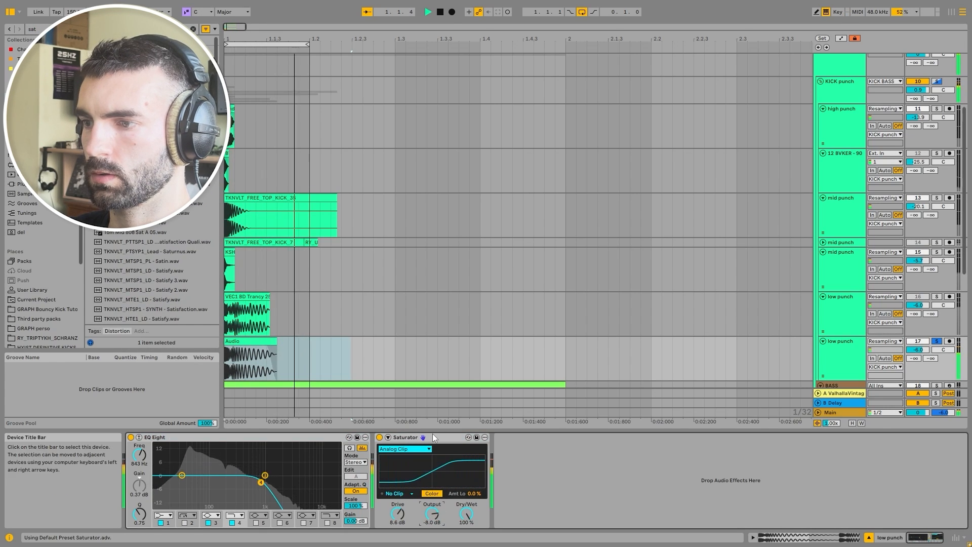
drag(433, 437, 141, 441)
- Deactivate mid punch track 13, lower mid punch track 15 to -18.3 dB, and solo the KICK BASS group
scroll(911, 162, up, 2)
click(937, 96)
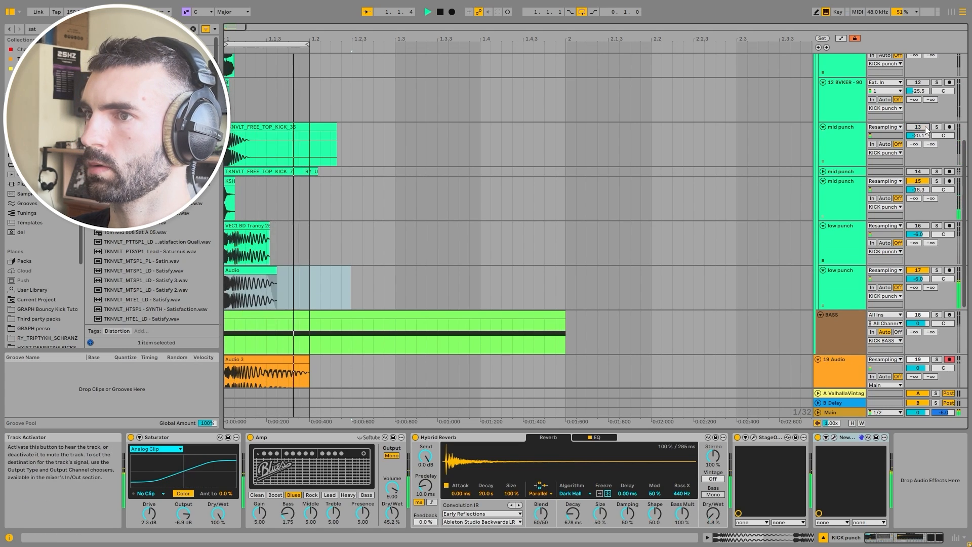
scroll(924, 130, up, 3)
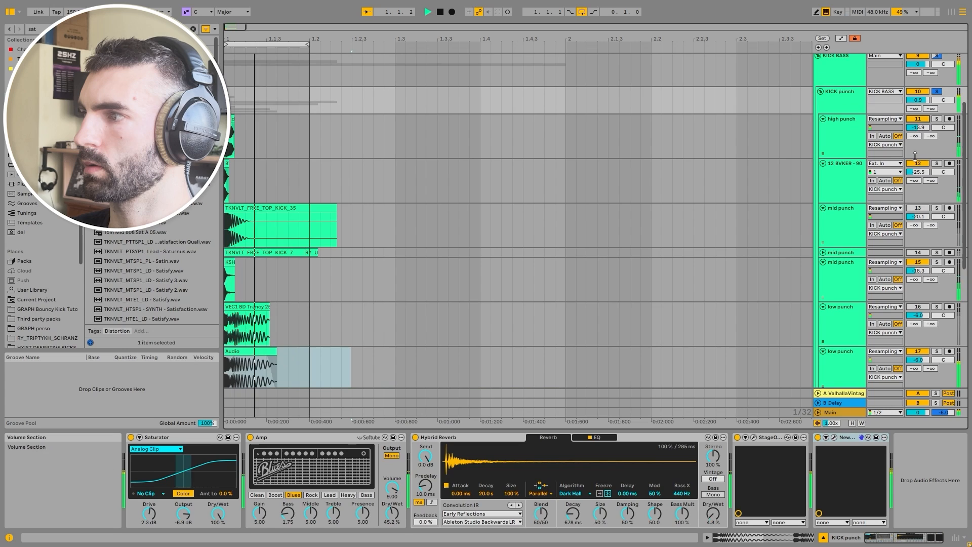
scroll(935, 90, up, 3)
click(936, 126)
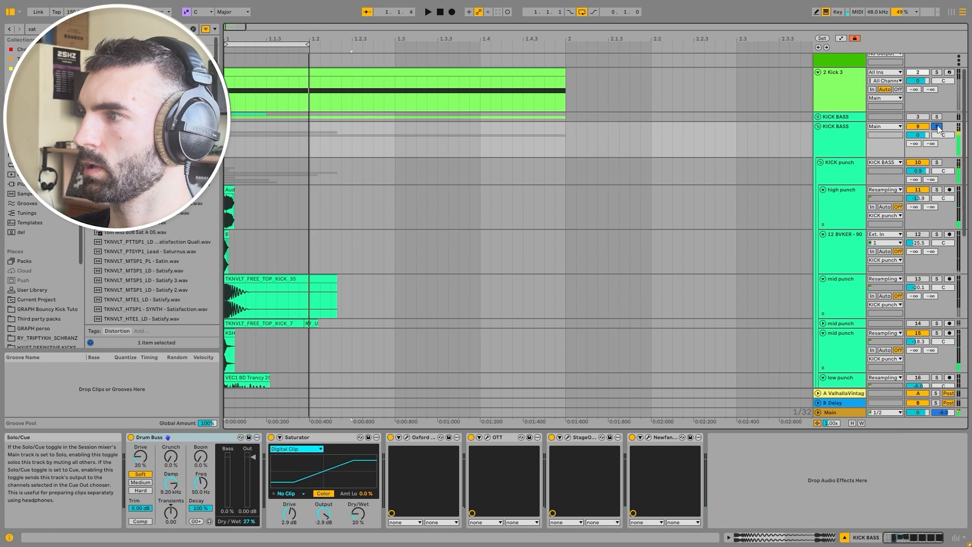
- Add a second Amp to the KICK punch group after the Blues one, set to Rock with 0.00 bass and 15.9 % dry/wet
scroll(586, 215, down, 3)
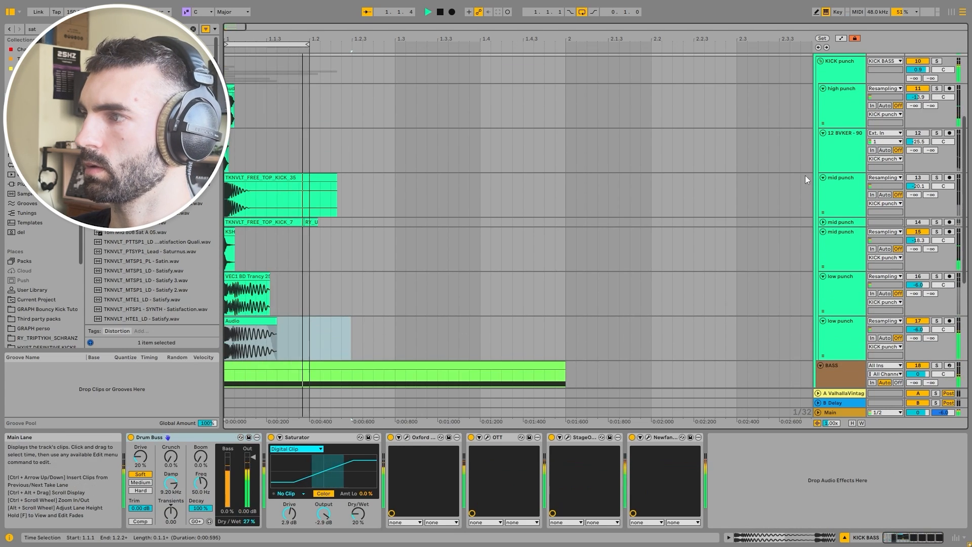
scroll(820, 172, up, 3)
click(839, 132)
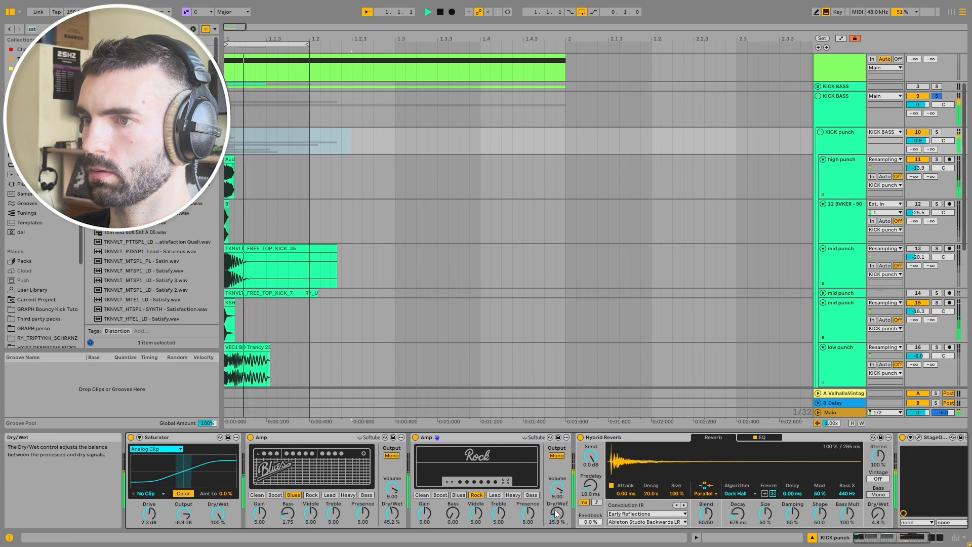
- Fold the KICK BASS group and solo audio track 21 to listen to the earlier resampled kick
click(829, 107)
click(817, 96)
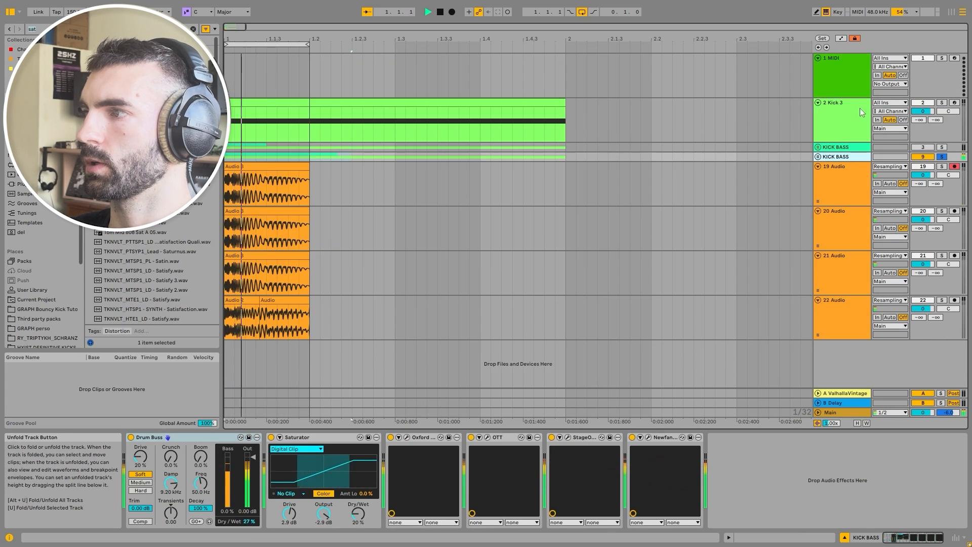
click(942, 256)
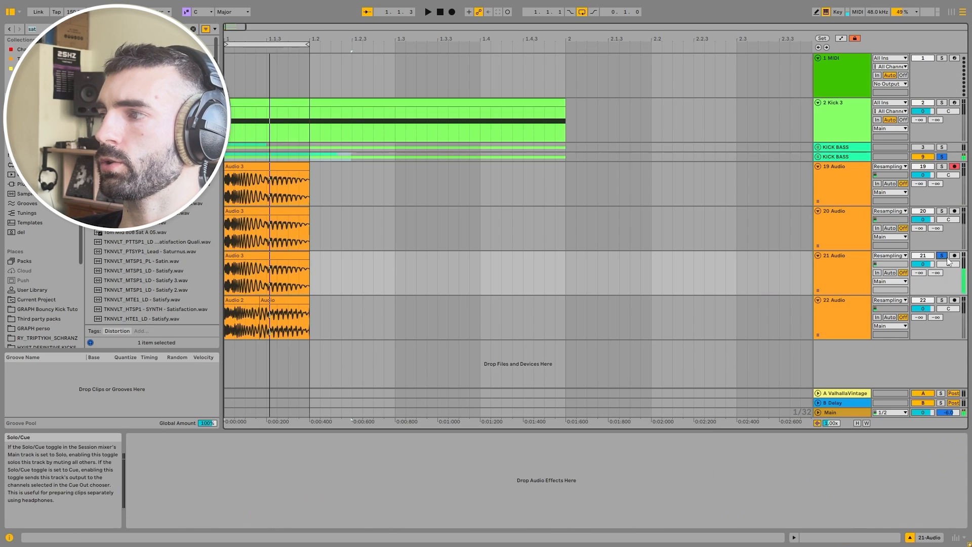
key(space)
click(440, 12)
click(452, 12)
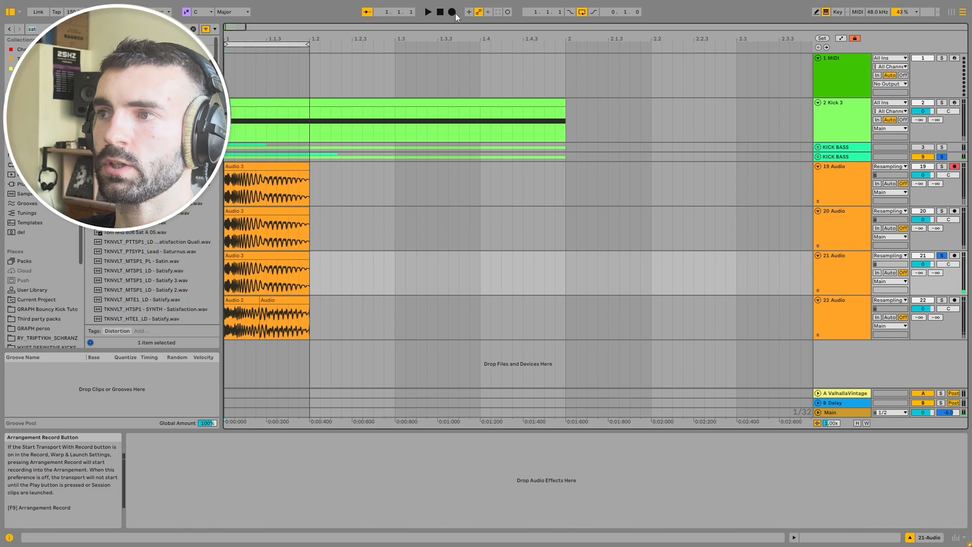
key(space)
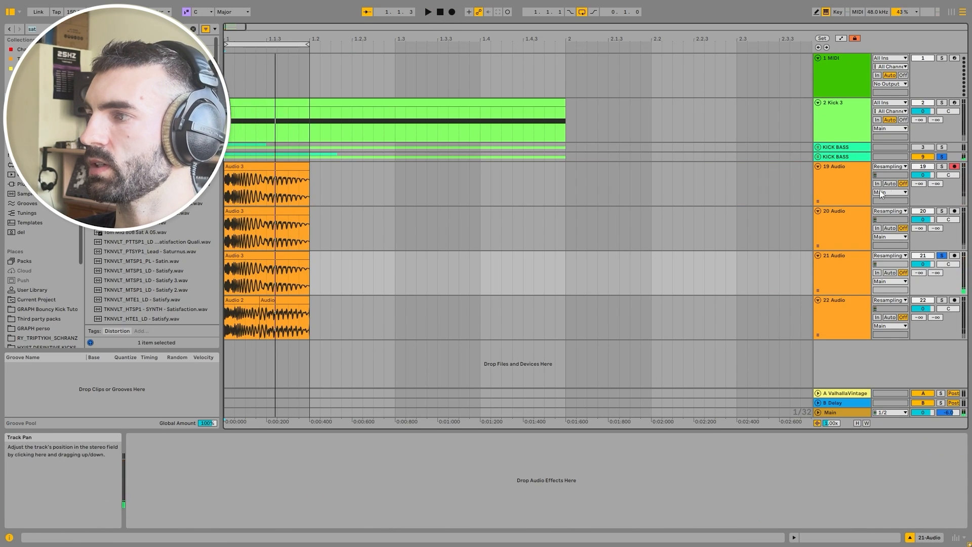
- Duplicate audio track 19 to keep its previous take, and solo the original together with the KICK BASS group
click(859, 194)
key(ctrl+d)
key(Up)
key(s)
- Record the new kick onto audio track 19 and duplicate the track with this take
click(454, 13)
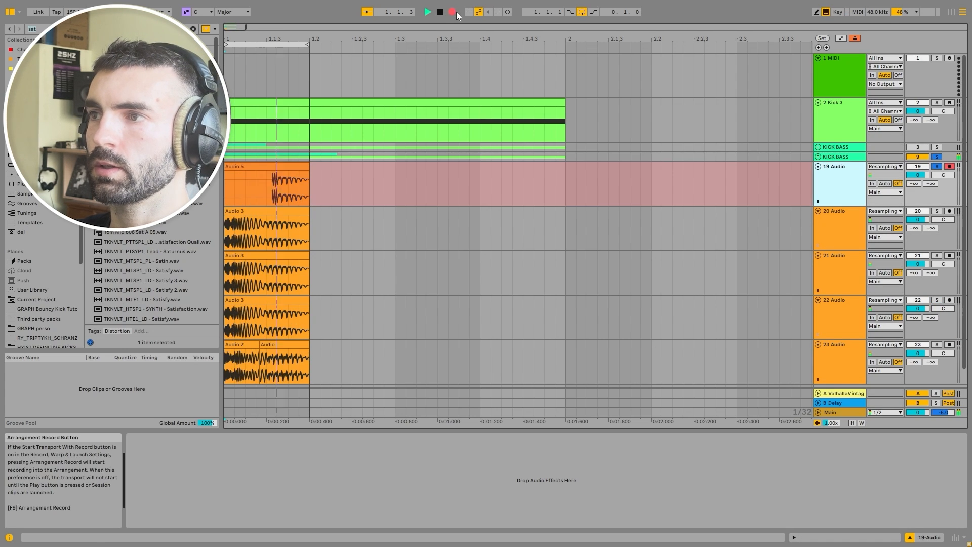
key(space)
click(294, 167)
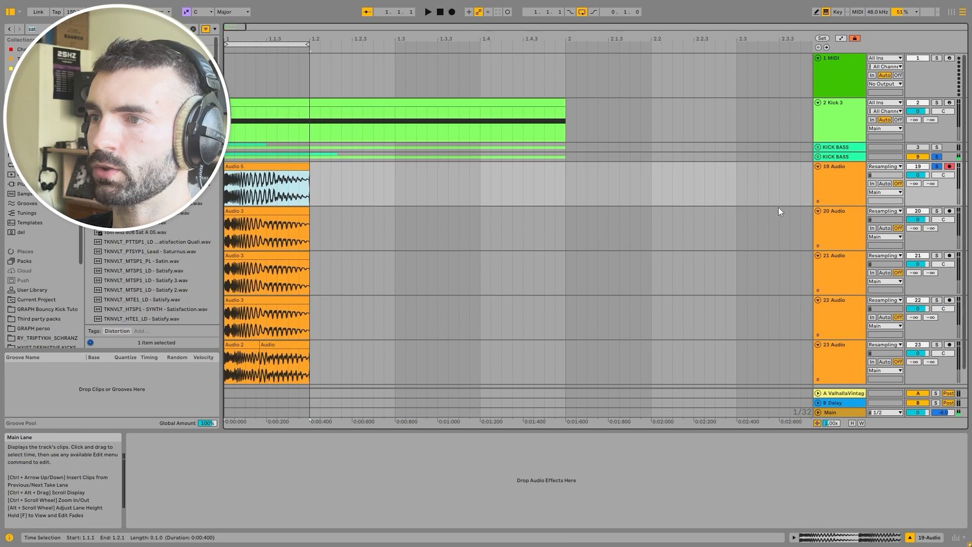
click(829, 169)
key(ctrl+d)
- Solo the unfolded KICK BASS group, raise its BASS track to 6.0 dB, and play the kick
click(818, 157)
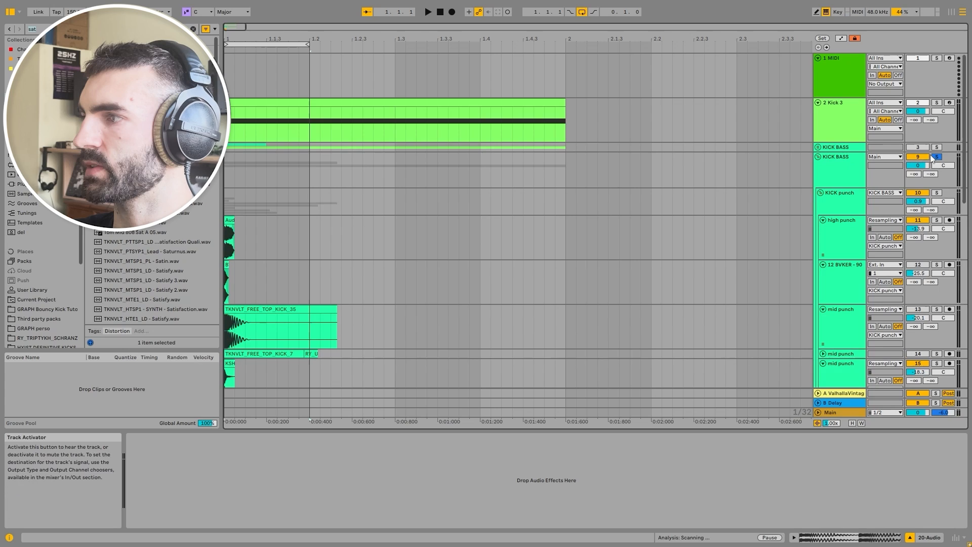
click(936, 157)
click(936, 157)
click(821, 193)
drag(917, 212, 917, 211)
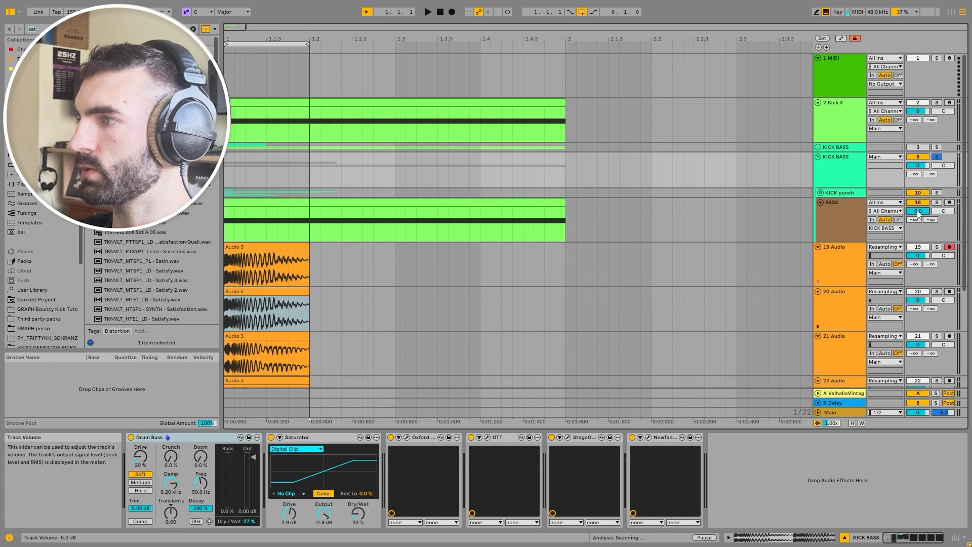
key(space)
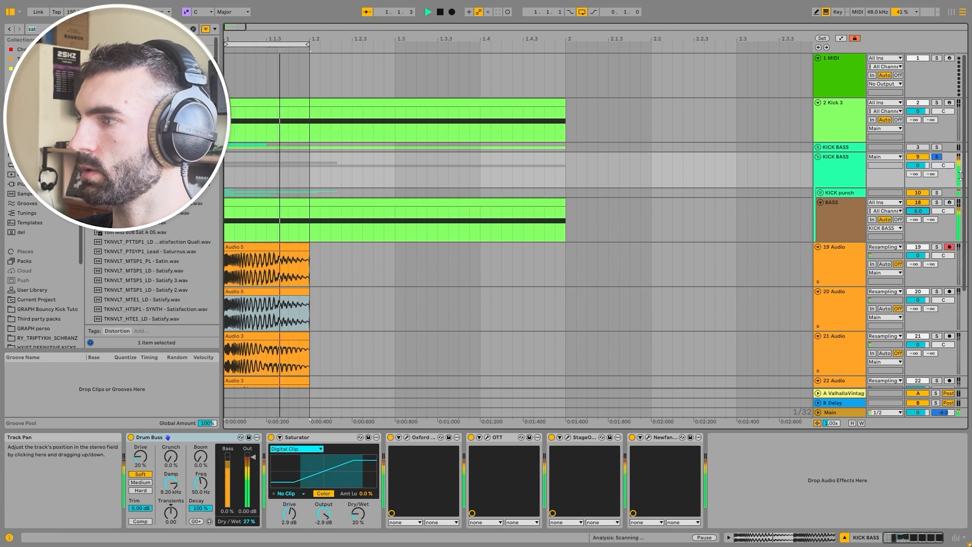
- Solo audio track 19, record the kick with the louder bass onto it, and duplicate the track
ctrl+click(937, 248)
click(452, 13)
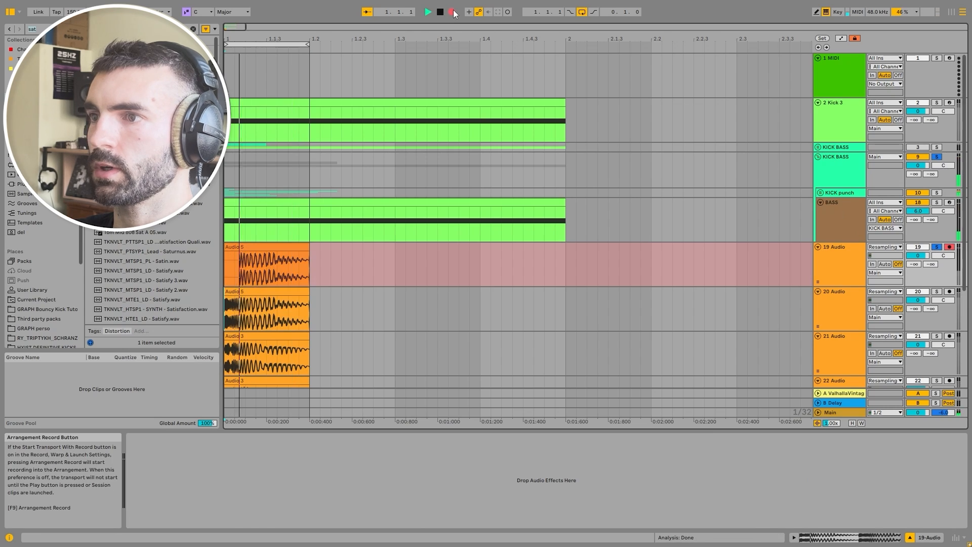
click(452, 12)
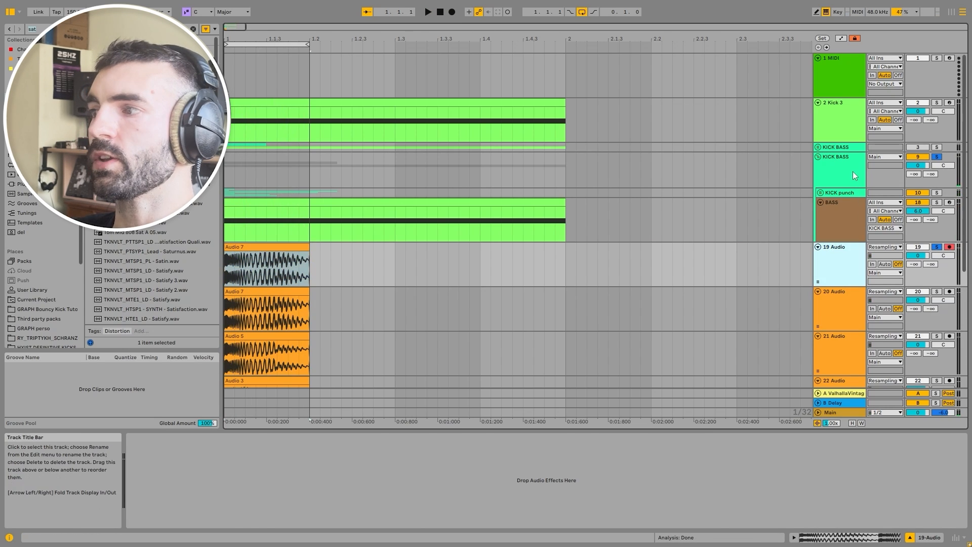
- Review the device chains of the KICK BASS and KICK punch groups and the punch layers inside
click(853, 173)
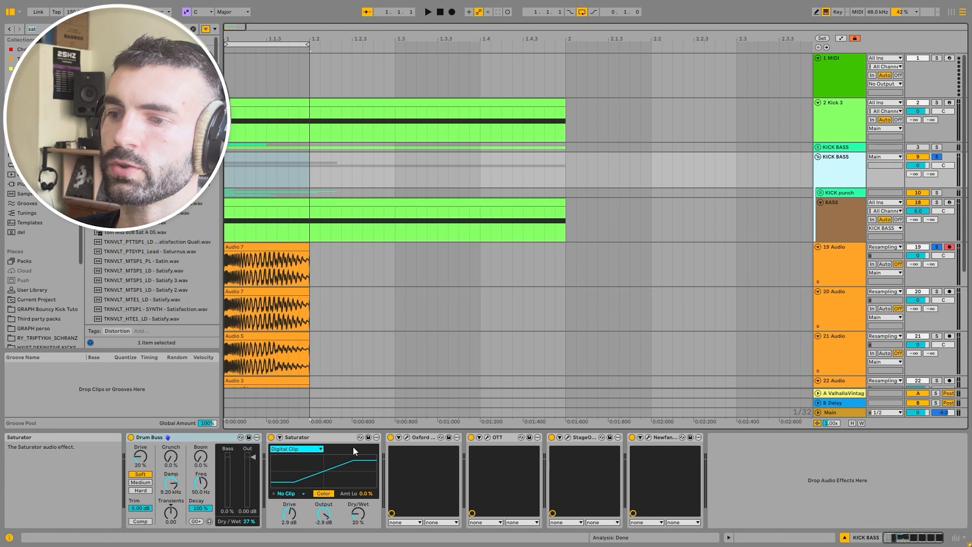
click(226, 438)
click(829, 194)
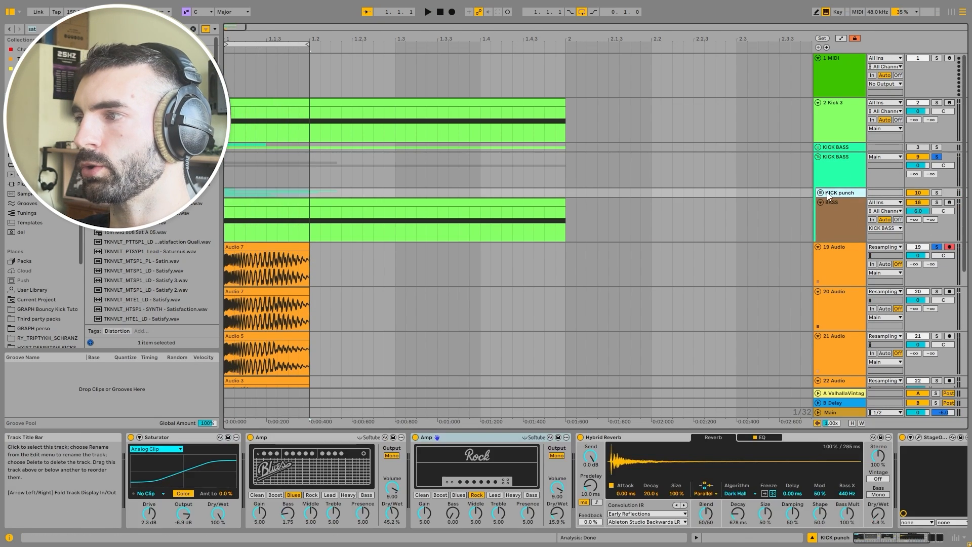
click(820, 193)
scroll(455, 295, down, 2)
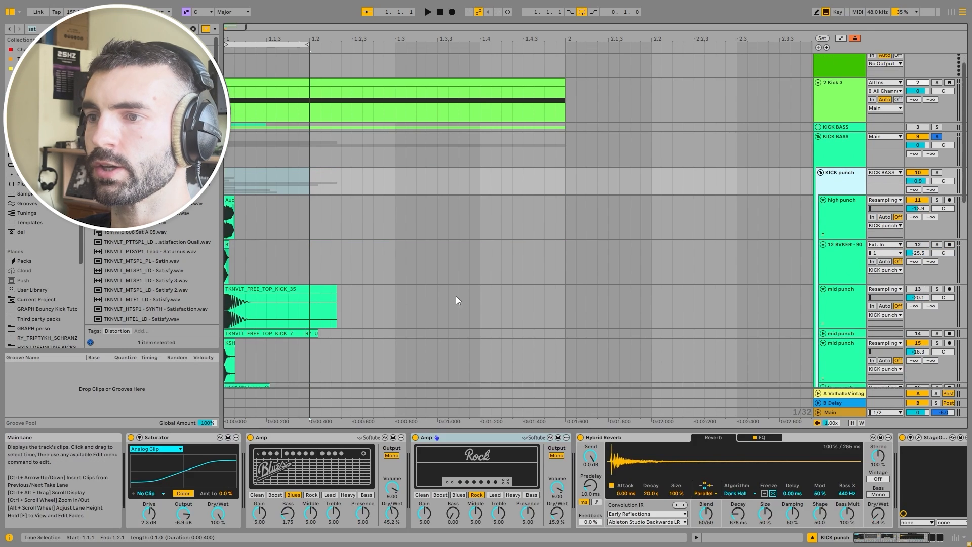
- Fold the KICK punch group and duplicate the BASS track with its device chain
click(821, 152)
click(836, 179)
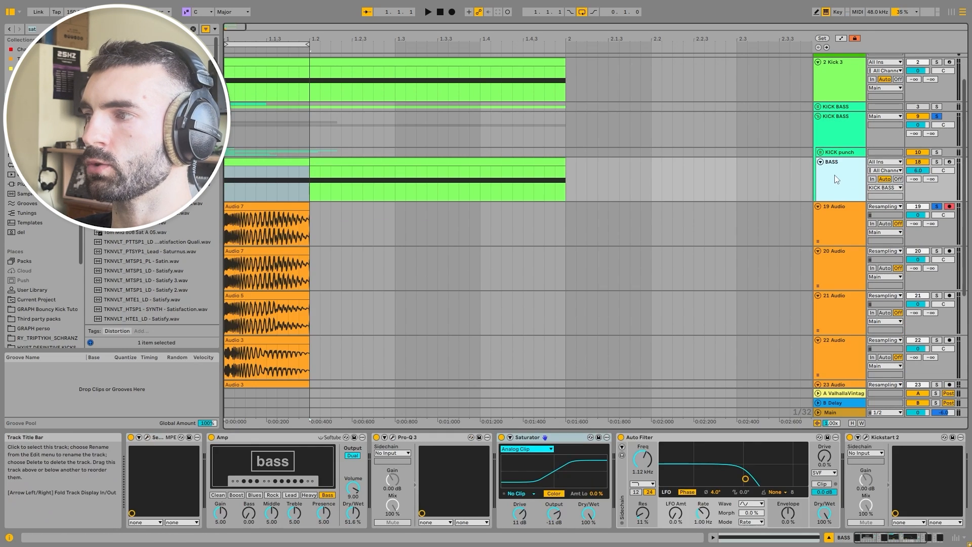
key(ctrl+d)
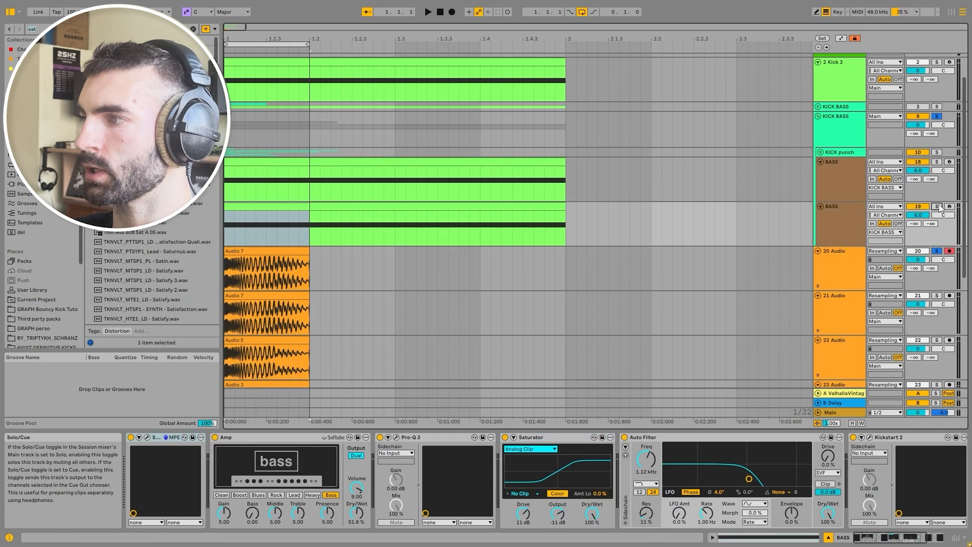
- Solo the duplicated BASS track and add an Auto Filter at the end of its device chain
drag(894, 537, 911, 536)
click(101, 29)
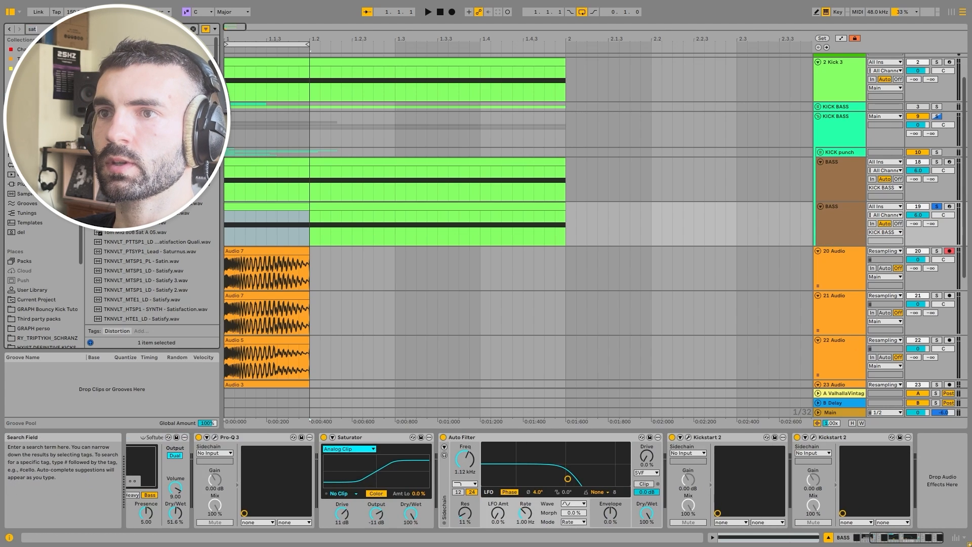
text(aut o)
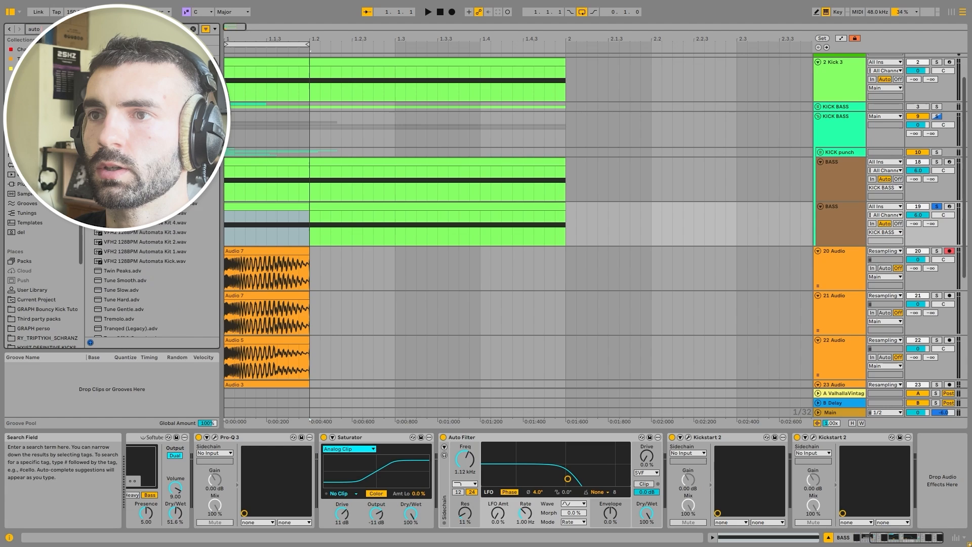
key(Down)
key(Return)
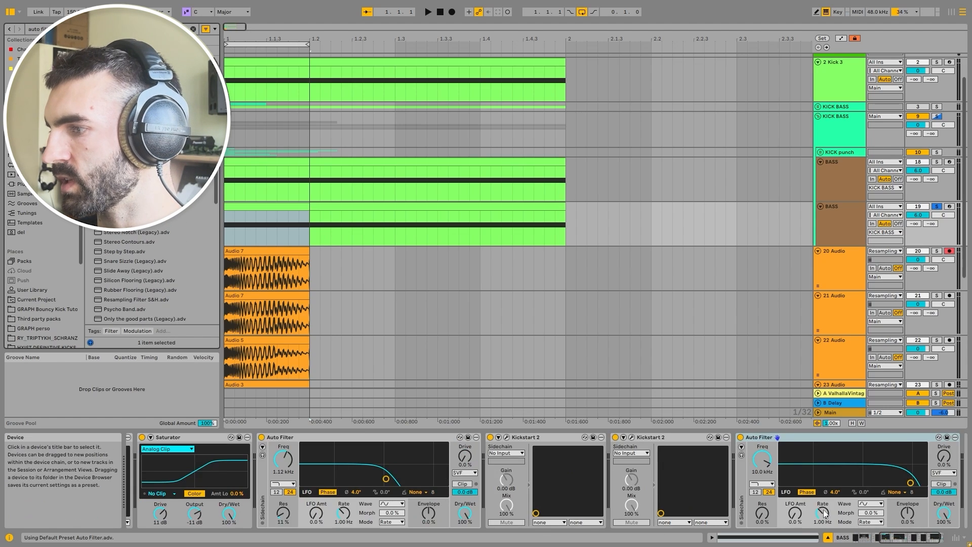
- Make the new Auto Filter a high-pass at about 527 Hz and audition it with the whole KICK BASS group soloed
click(764, 483)
click(762, 492)
drag(910, 482, 785, 481)
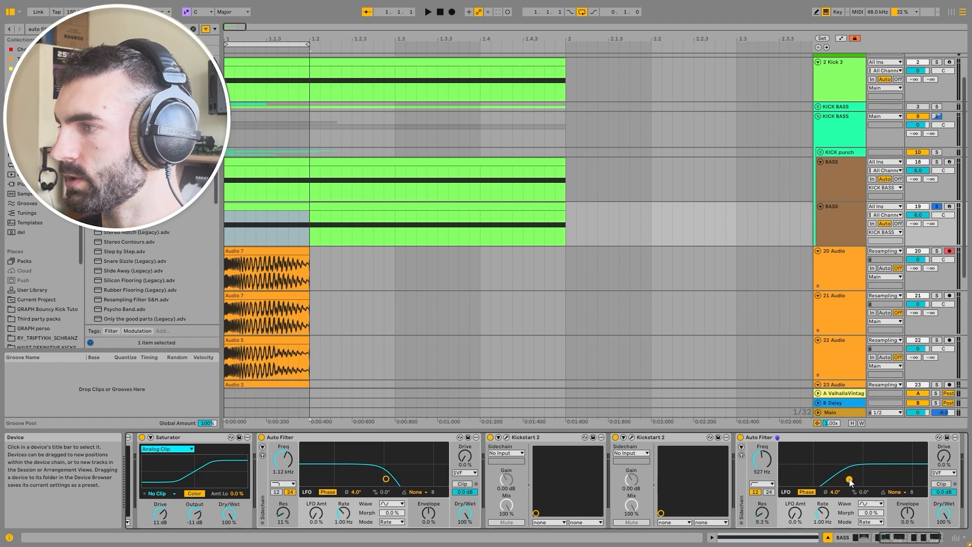
key(space)
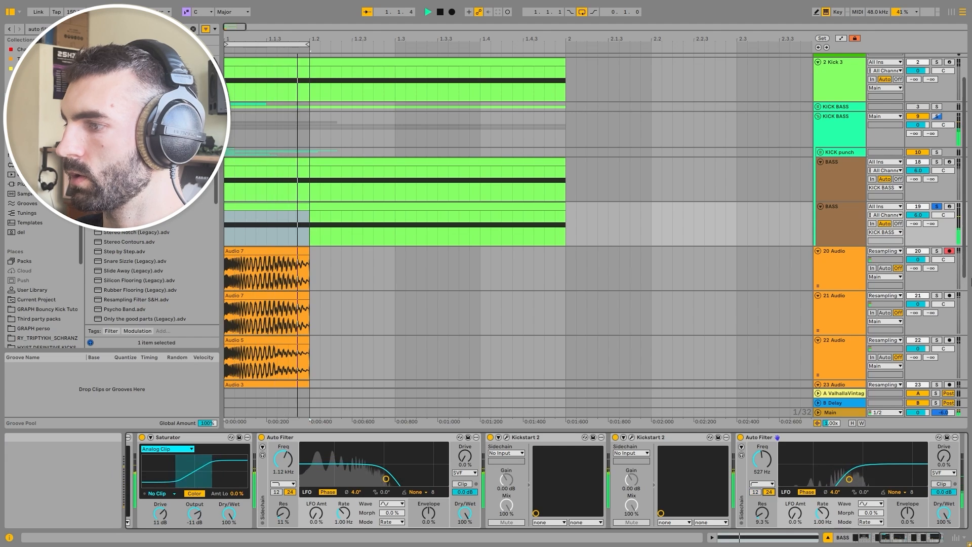
click(936, 117)
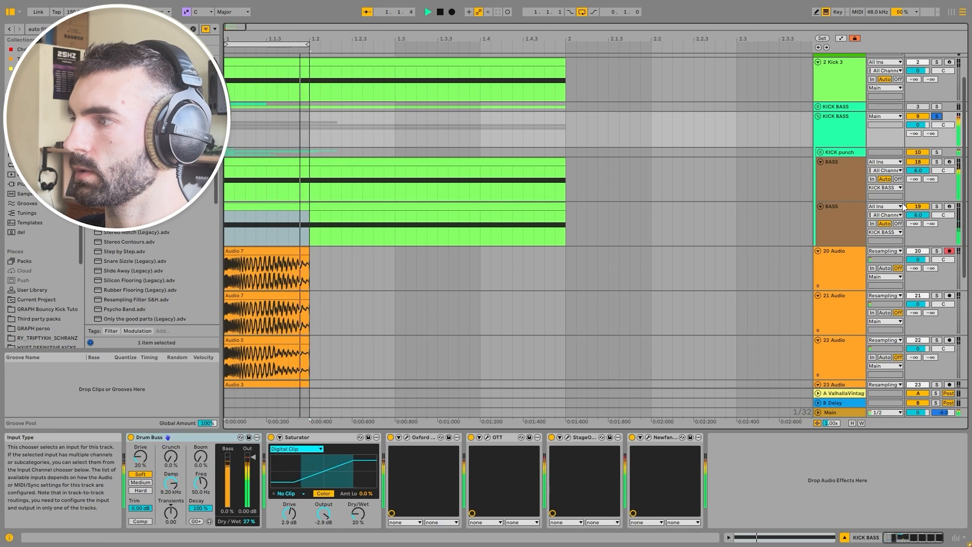
click(844, 217)
key(space)
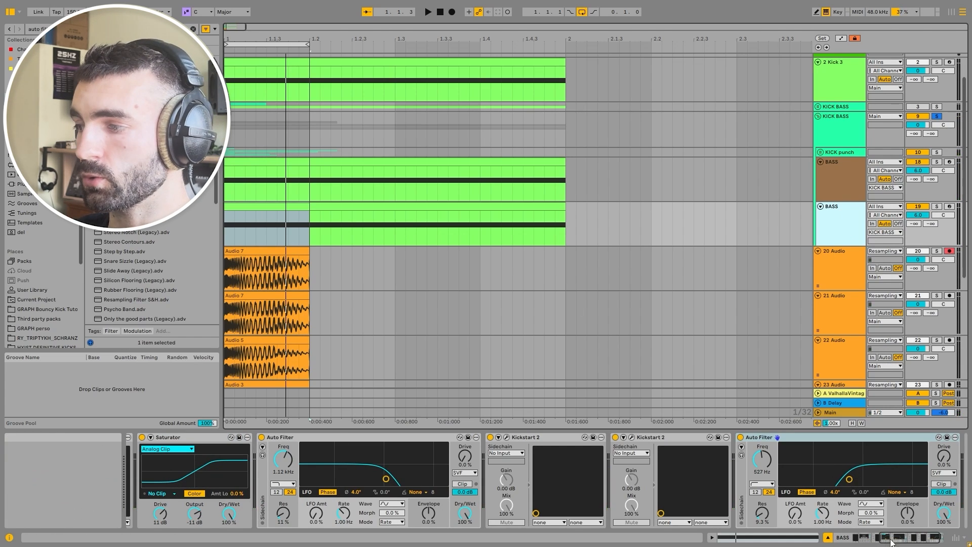
- Change oscillator A's wavetable to Native Curse in the duplicated BASS track's Serum and listen to it
drag(891, 539, 863, 539)
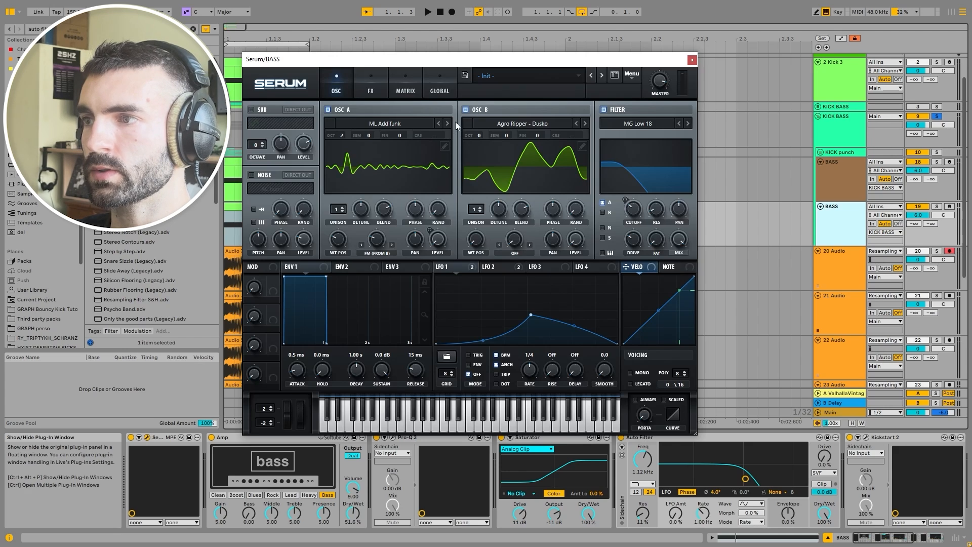
click(447, 123)
key(space)
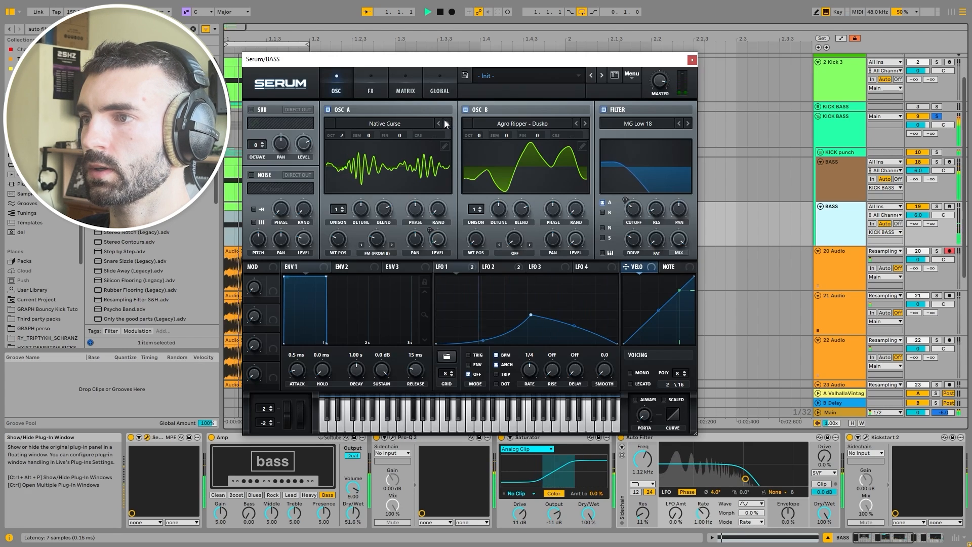
click(697, 59)
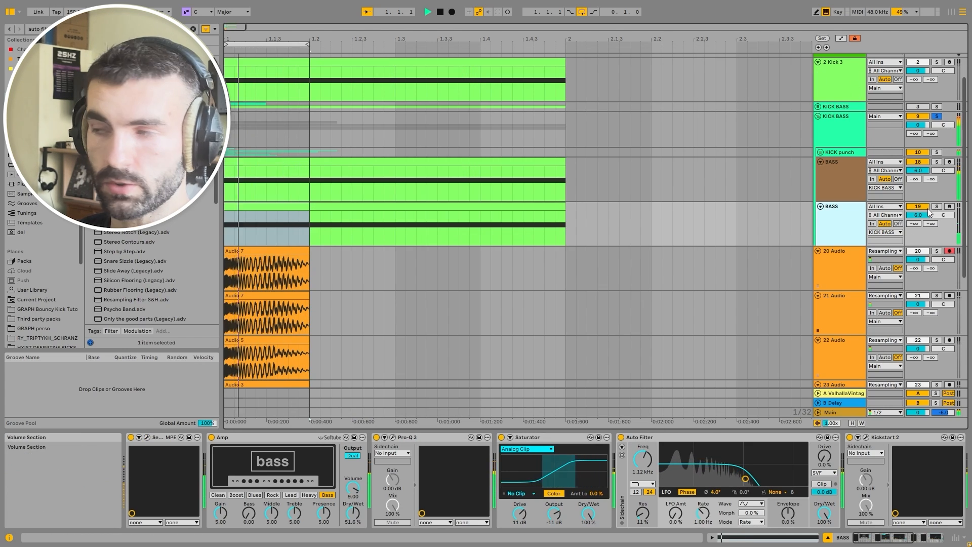
- Group the two BASS tracks together inside the KICK BASS group
shift+click(844, 178)
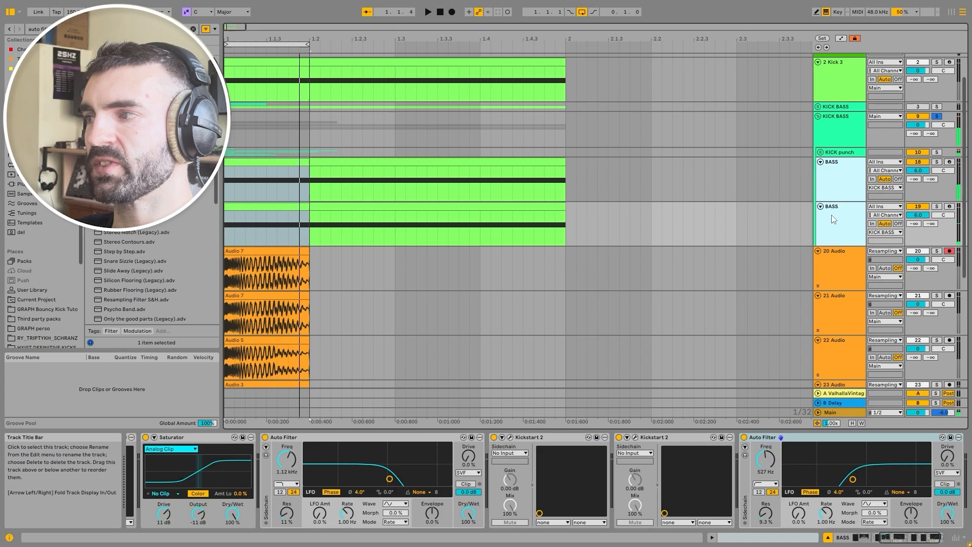
key(ctrl+g)
key(space)
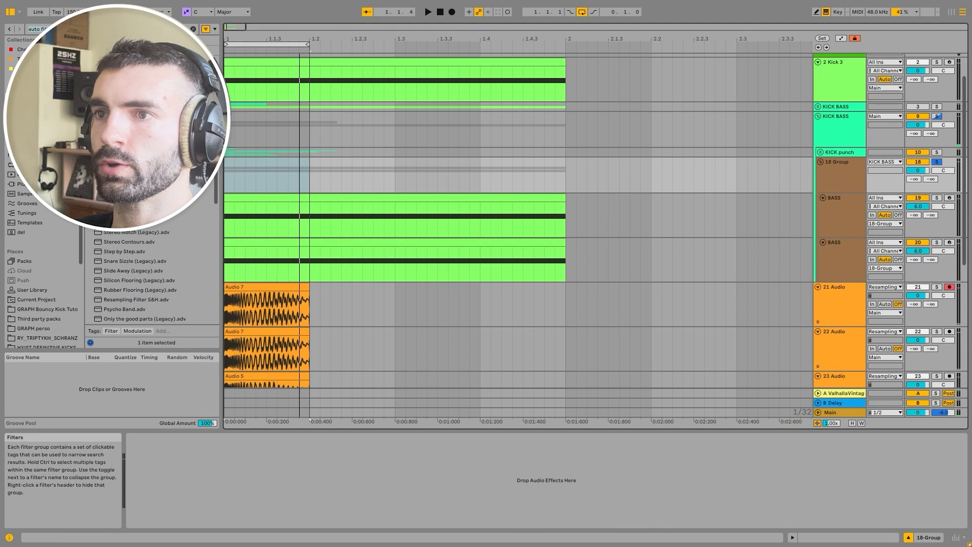
- Add an EQ Eight to the new bass group, cut its mids with a band at 400 Hz and -4.59 dB, and audition the kick
click(102, 28)
text(eq)
double_click(117, 68)
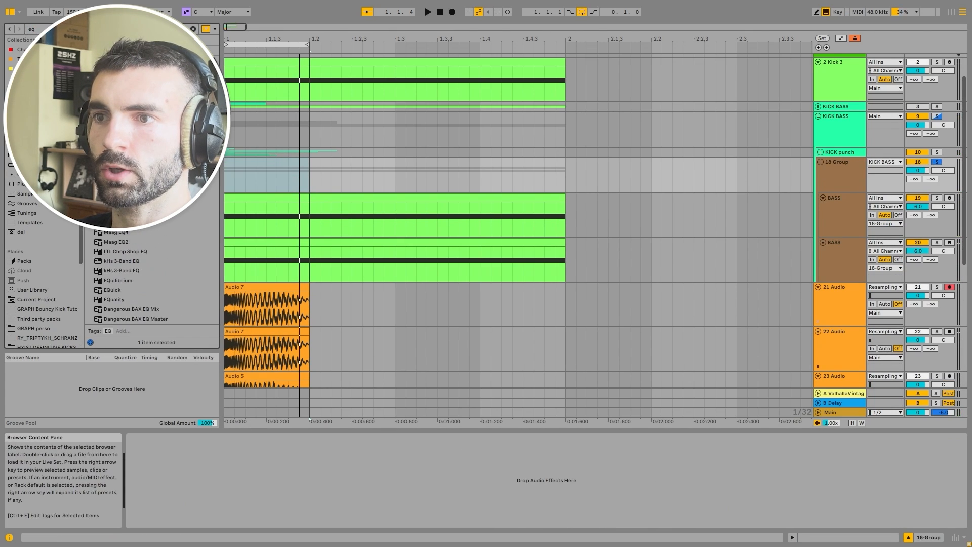
key(space)
drag(265, 475, 243, 485)
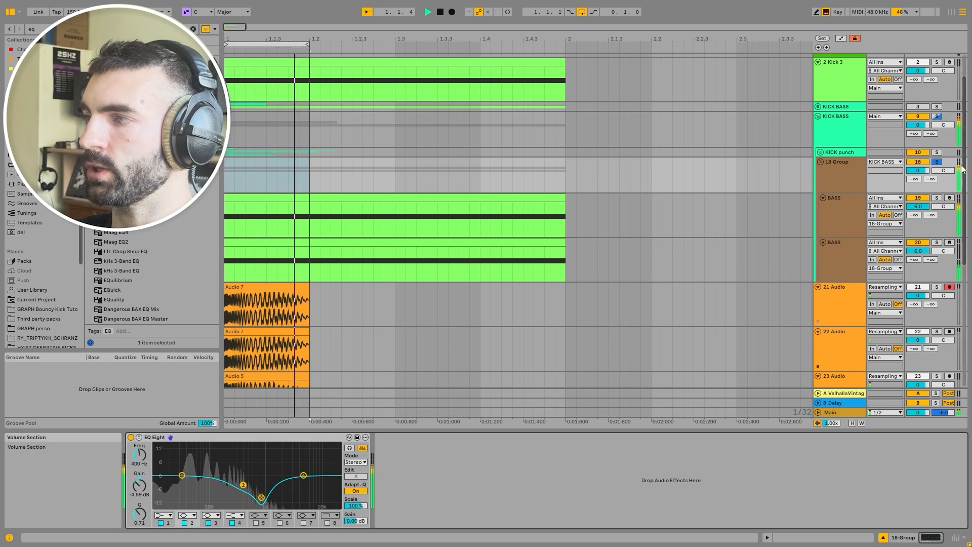
key(space)
click(937, 116)
key(space)
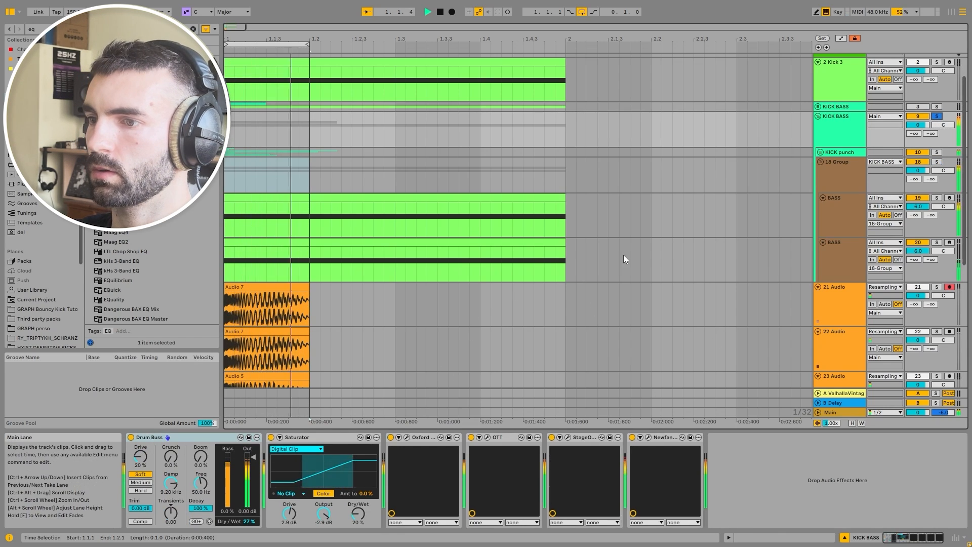
- Set the KICK punch group's second Amp to the Blues type with 11.9 % dry/wet
click(836, 162)
click(839, 152)
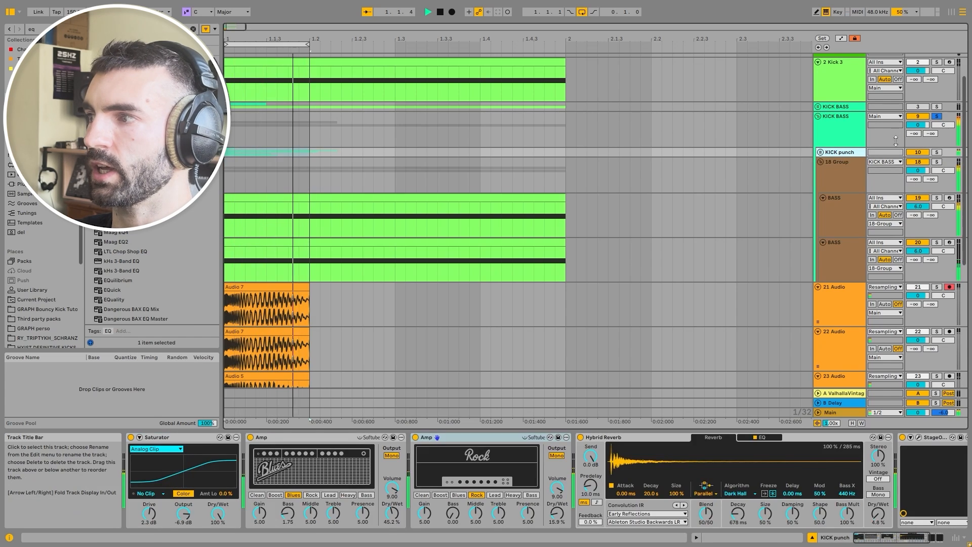
drag(557, 513, 557, 519)
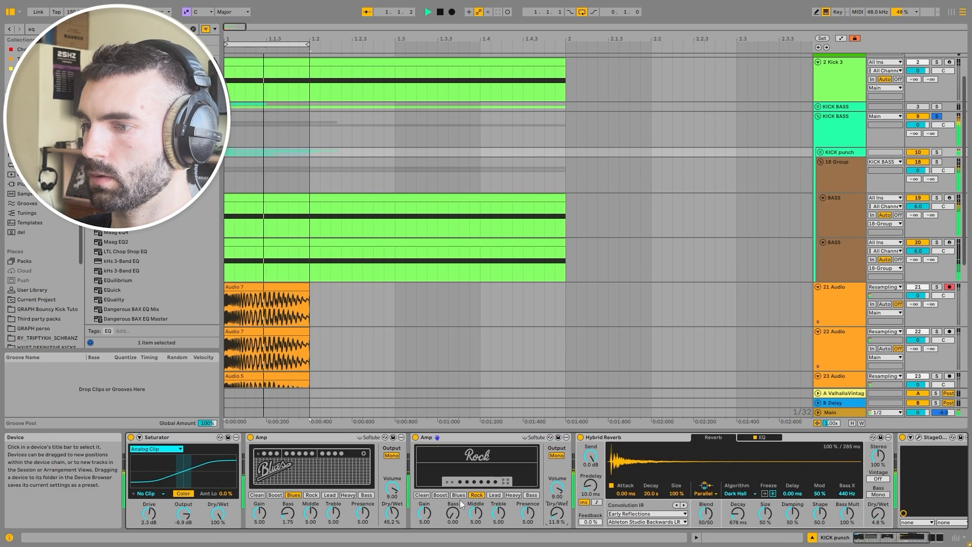
click(458, 495)
click(529, 495)
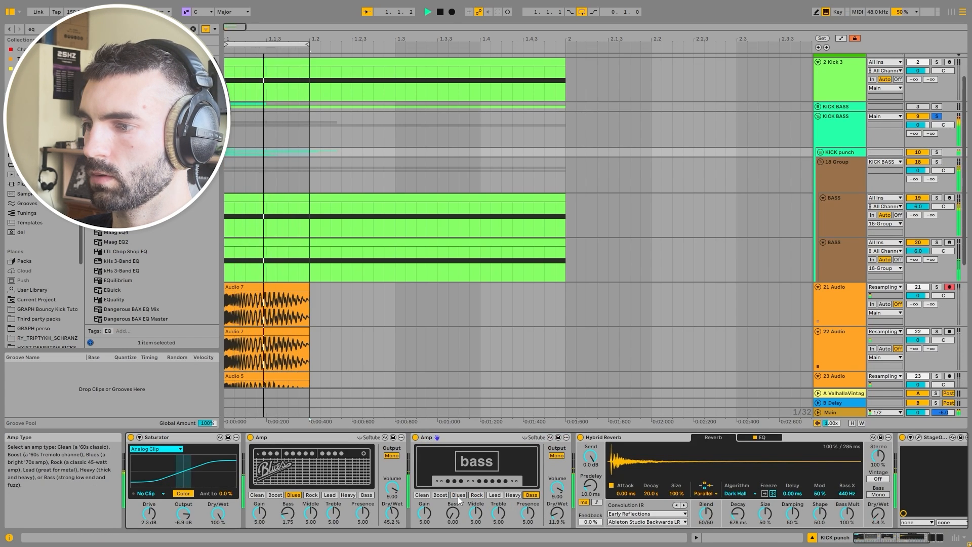
click(458, 495)
- Solo the first BASS track in the bass group and load the spectral wavetable Monster 5 [SL] into Serum's oscillator A
click(837, 166)
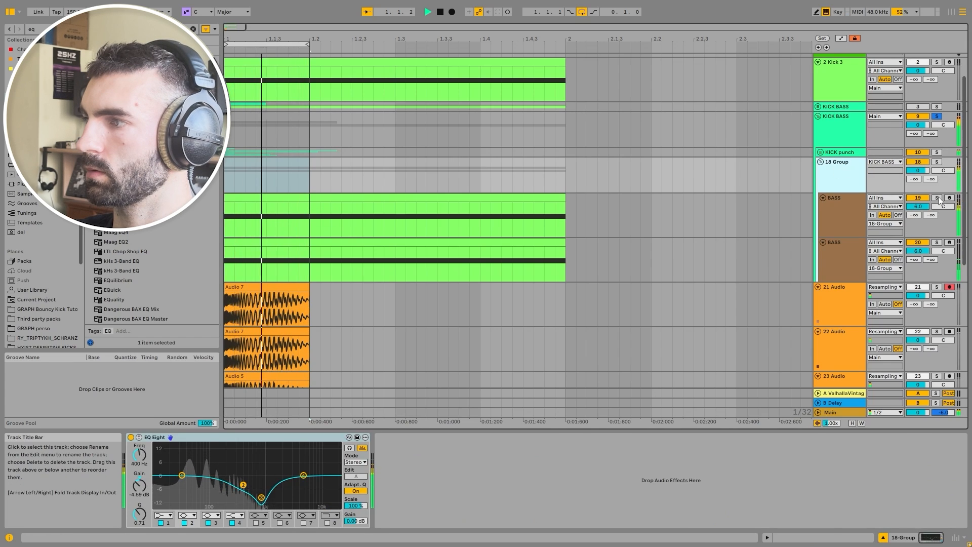
click(835, 200)
key(s)
key(space)
click(147, 436)
click(384, 123)
mouse_move(378, 167)
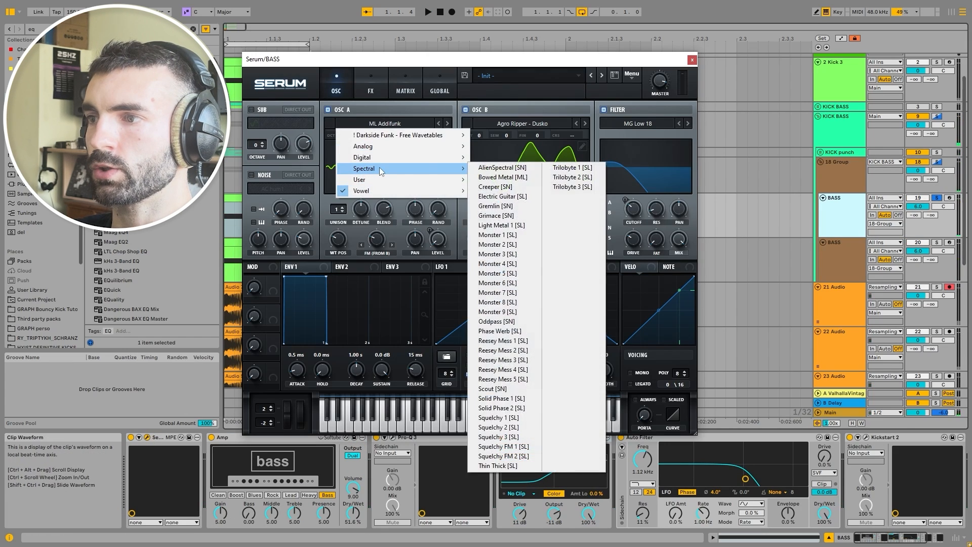
click(504, 275)
key(space)
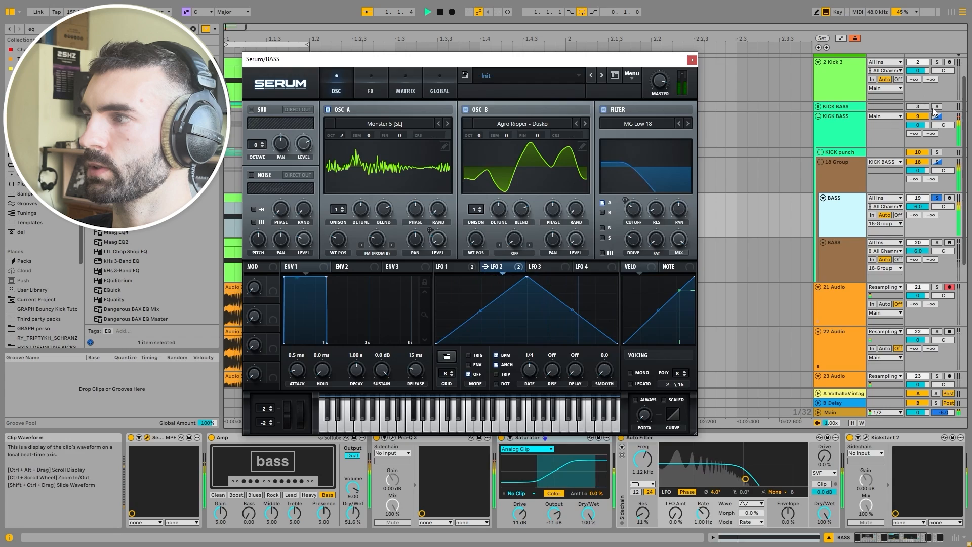
- Check the tracks inside the first KICK BASS group, fold it again, and solo the second KICK BASS group
click(818, 107)
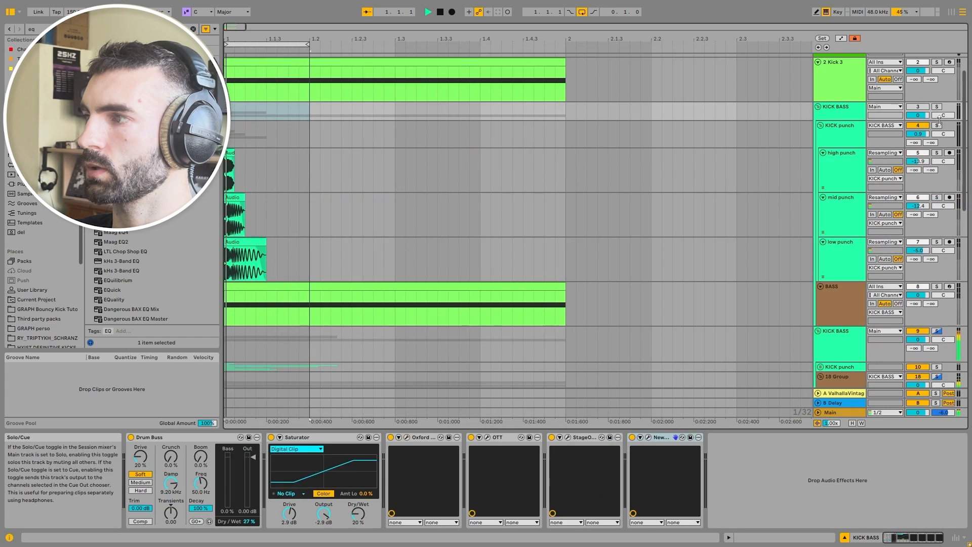
click(817, 106)
click(936, 116)
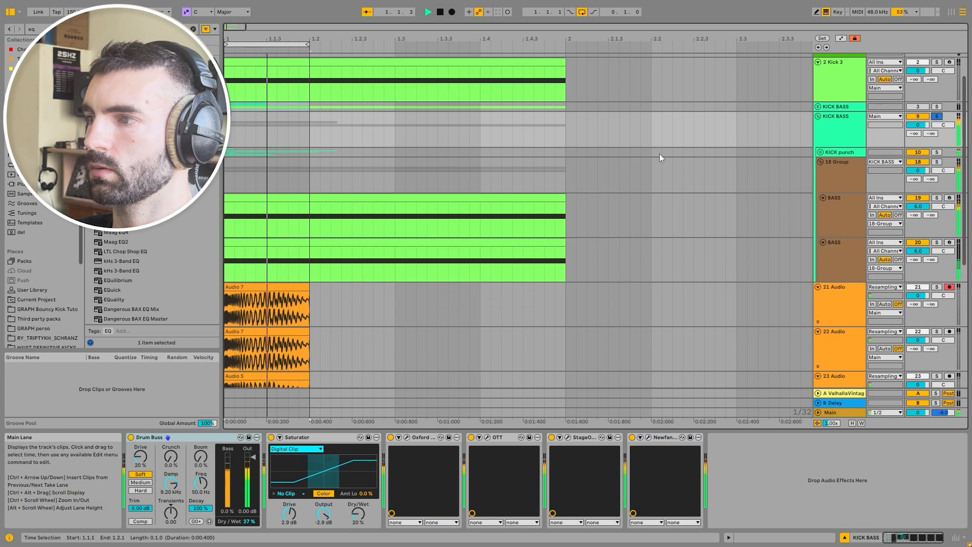
- In the first BASS track's Serum, modulate oscillator A's FM with LFO 3 and adjust LFO 1's amount on the filter cutoff
click(842, 215)
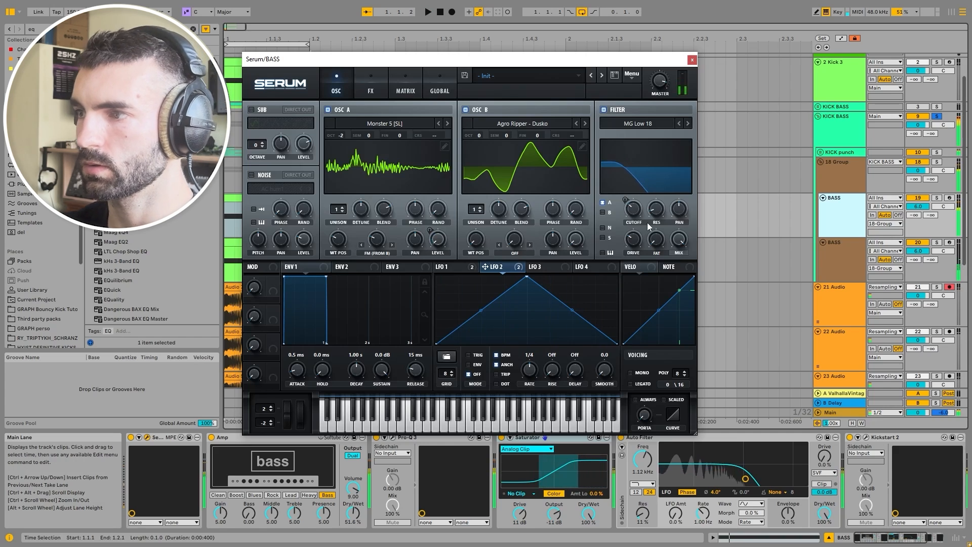
click(448, 267)
click(495, 268)
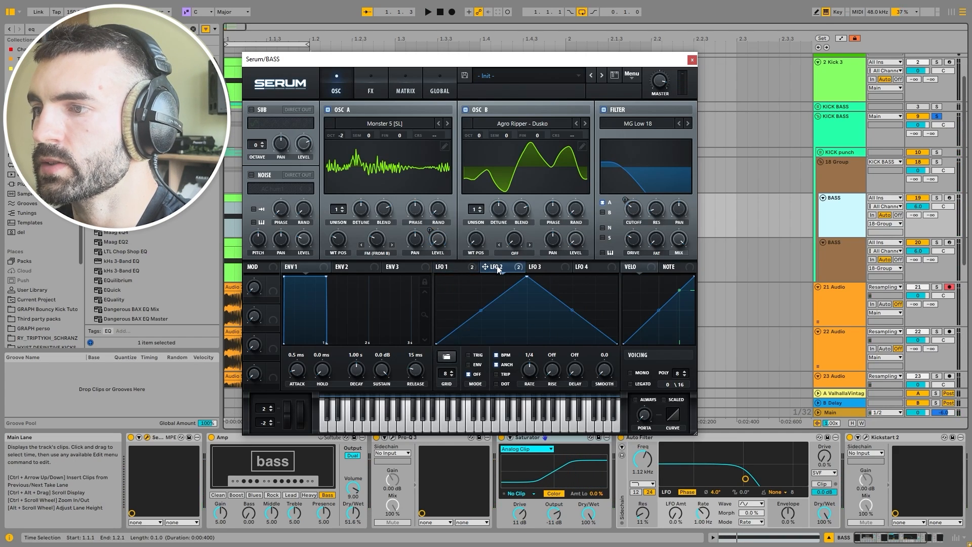
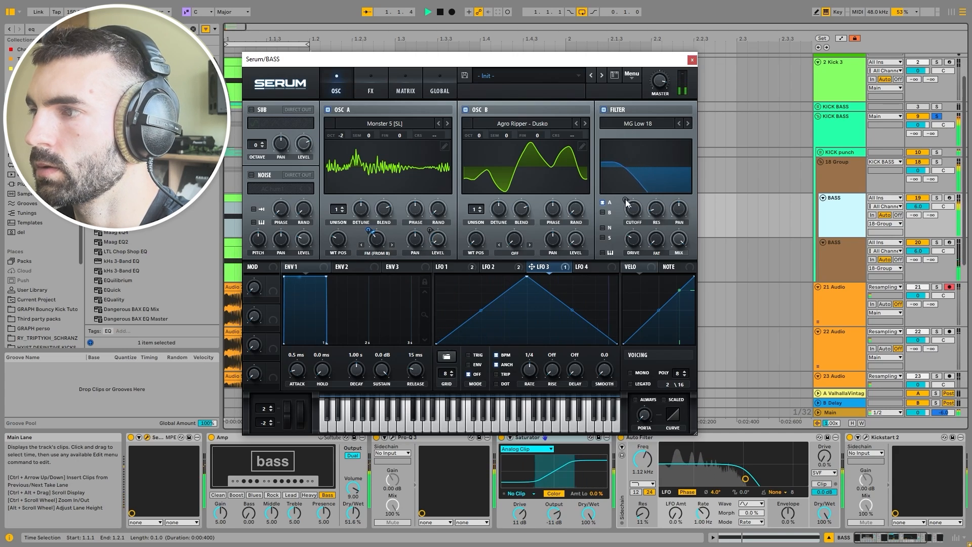
click(466, 267)
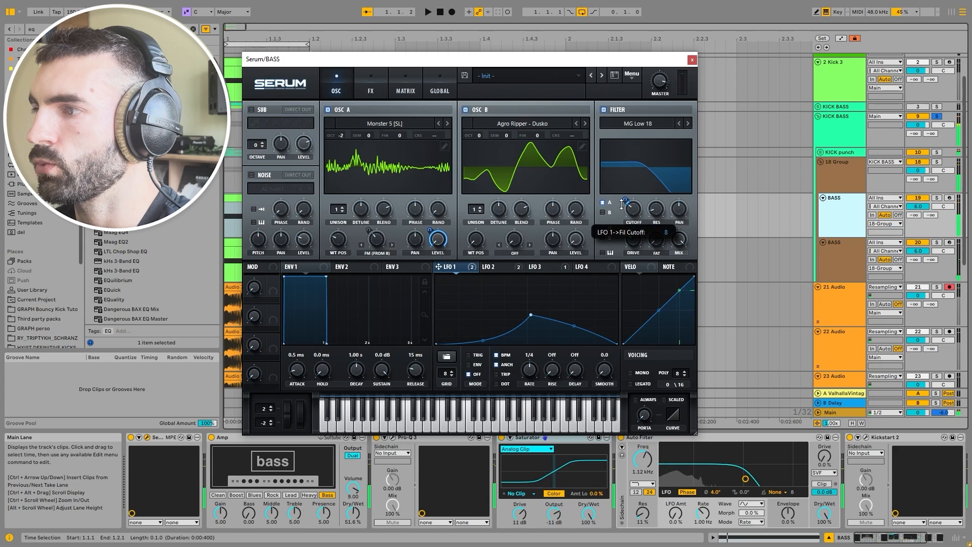
mouse_move(642, 215)
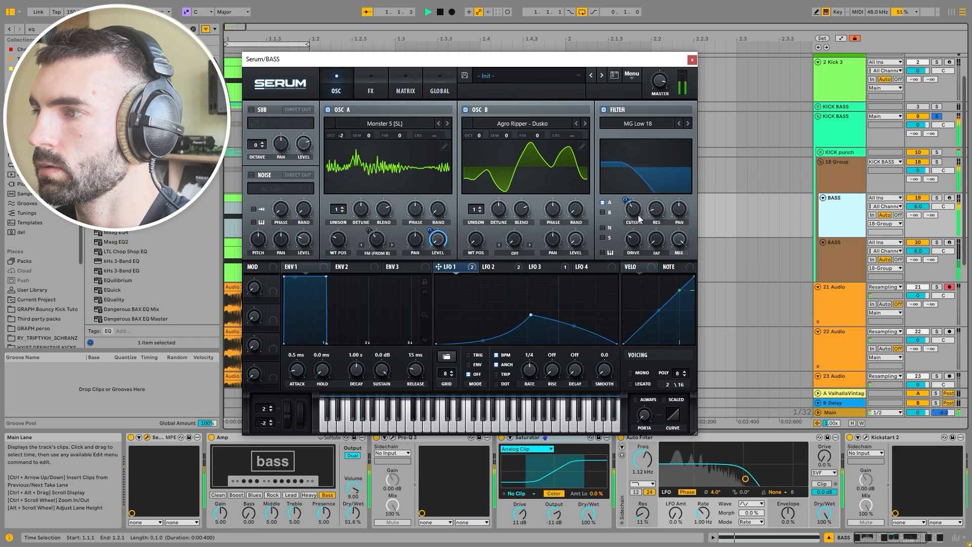
- Switch Serum's filter to MG Low 24 and modulate oscillator A's wavetable position with LFO 1, using the Monster 6 [SL] wavetable
click(688, 124)
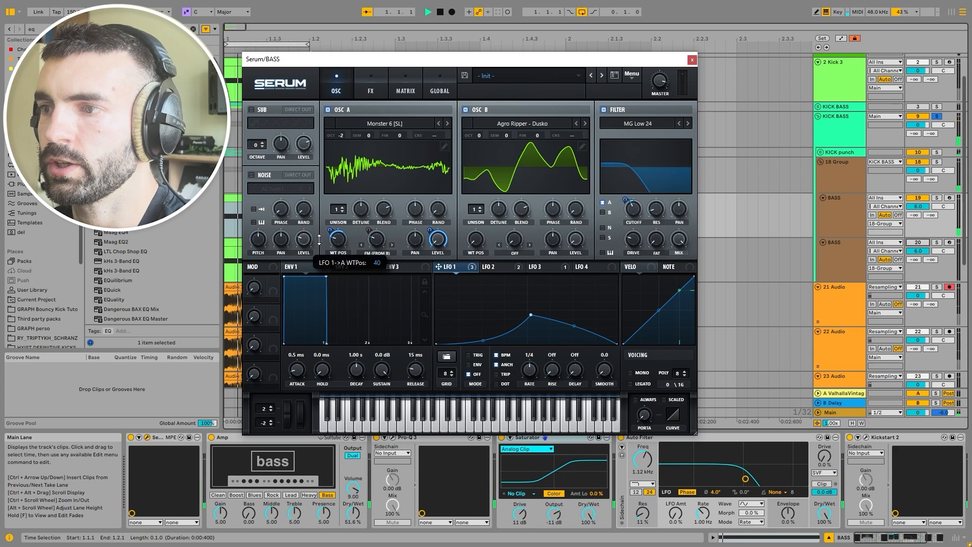
drag(319, 239, 308, 246)
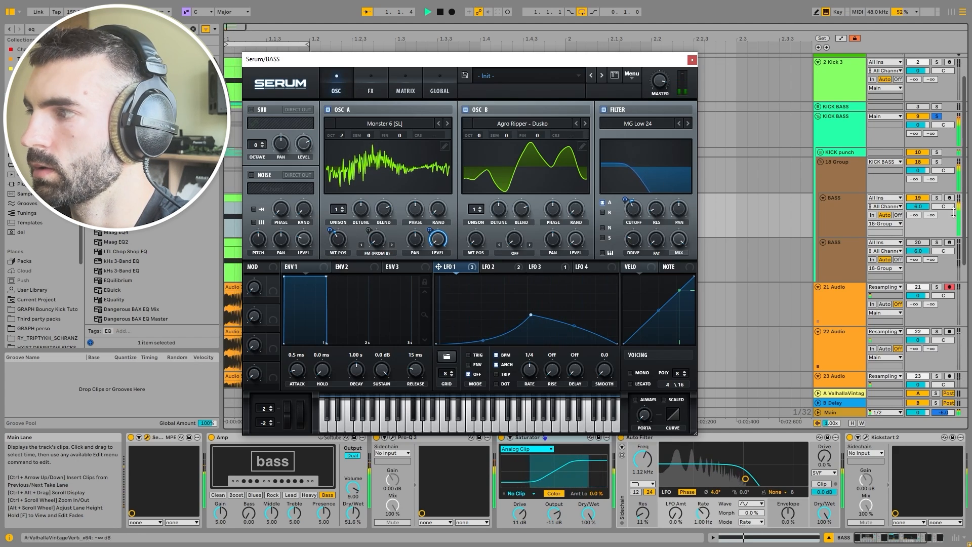
- Set the first BASS track's volume to 1.0 dB and raise the bass group to 1.4 dB
drag(918, 206, 918, 219)
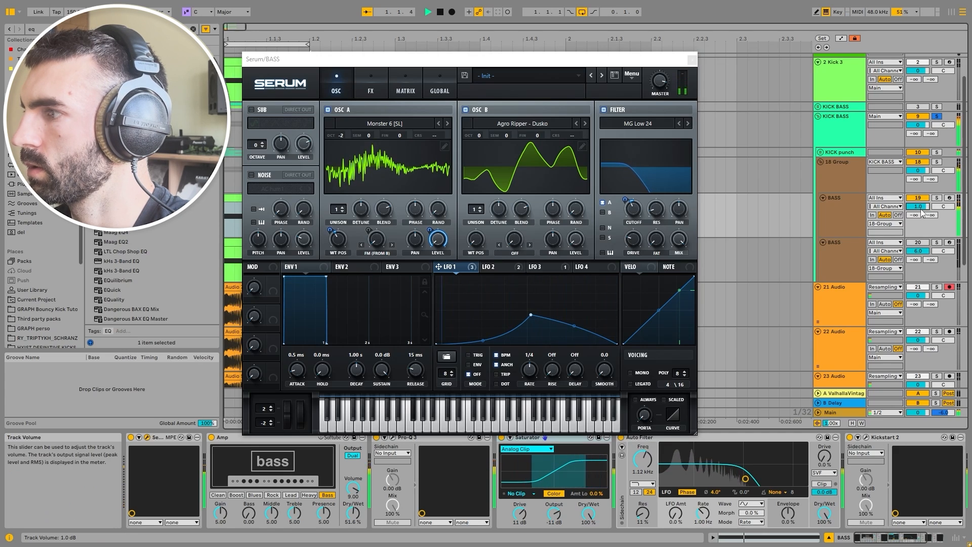
drag(917, 170, 917, 167)
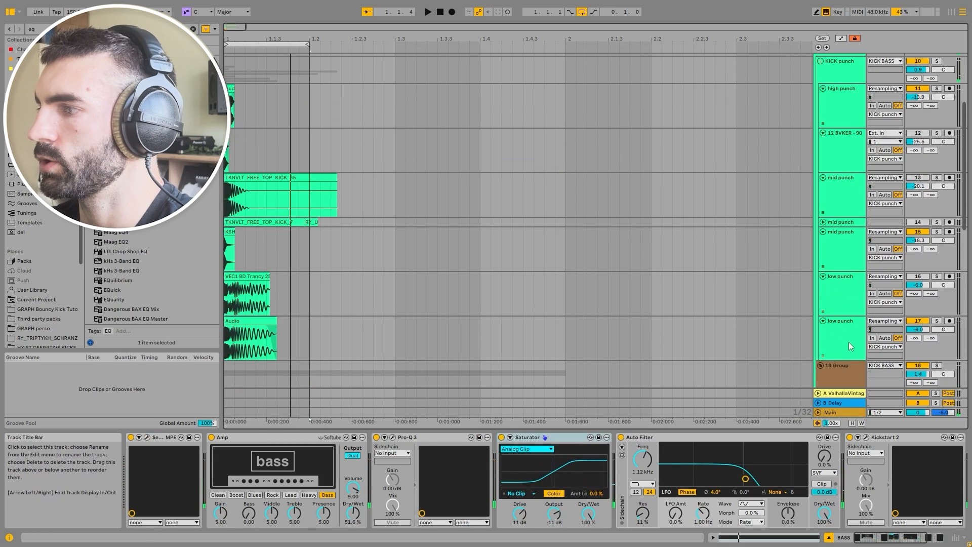
- Set the Saturator on the second low punch track to 6.3 dB drive and -4.0 dB output, and open the track's audio clip
click(848, 342)
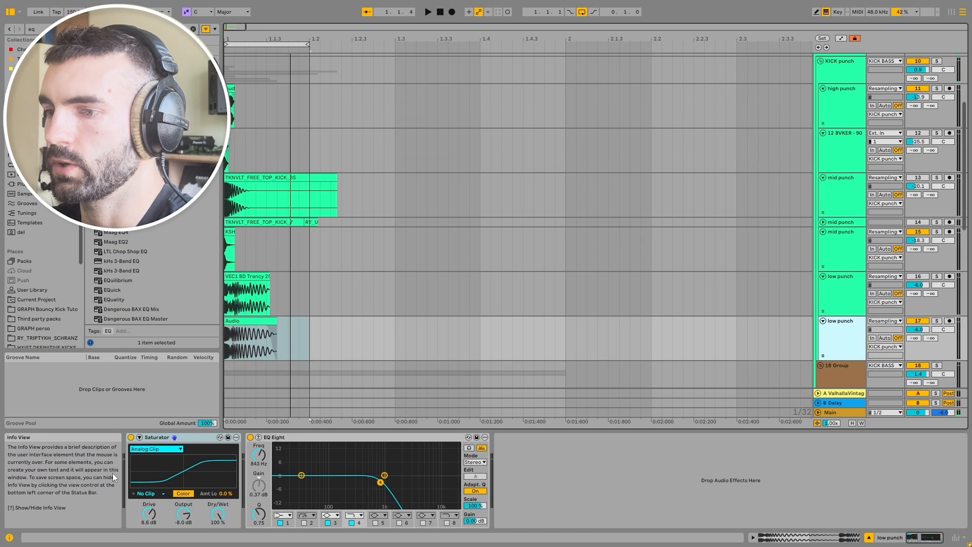
key(space)
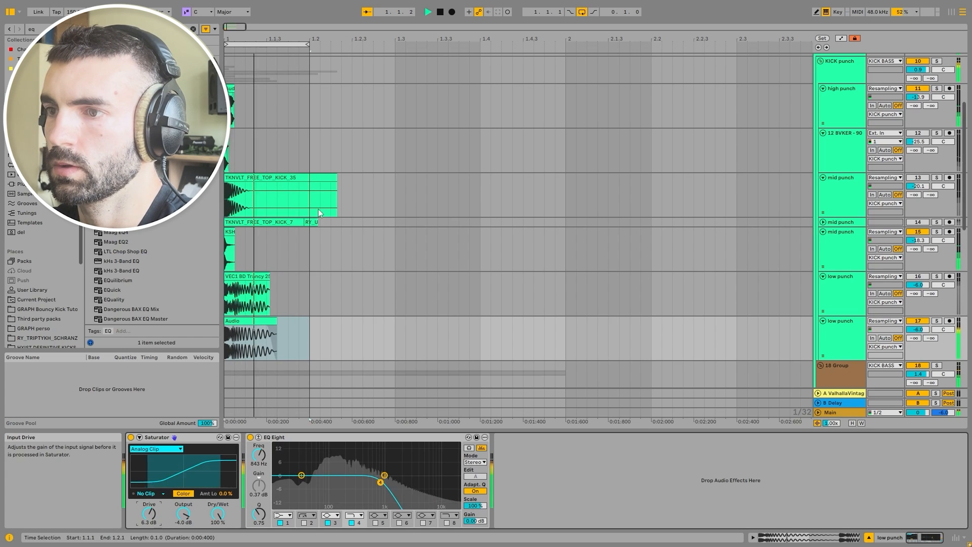
double_click(255, 333)
key(space)
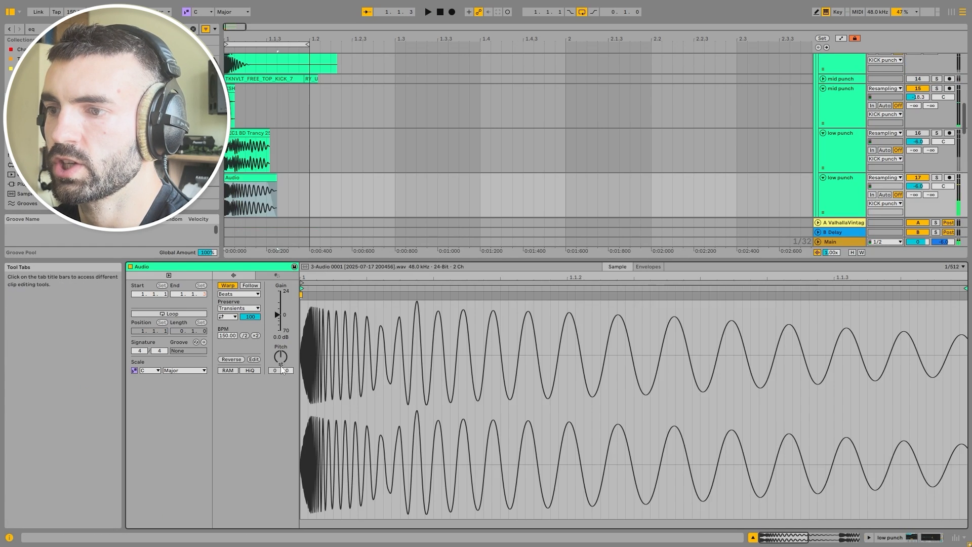
- Lower the pitch of the second low punch track's audio clip, switch off its warping and play the loop
drag(280, 358, 281, 367)
click(227, 285)
key(space)
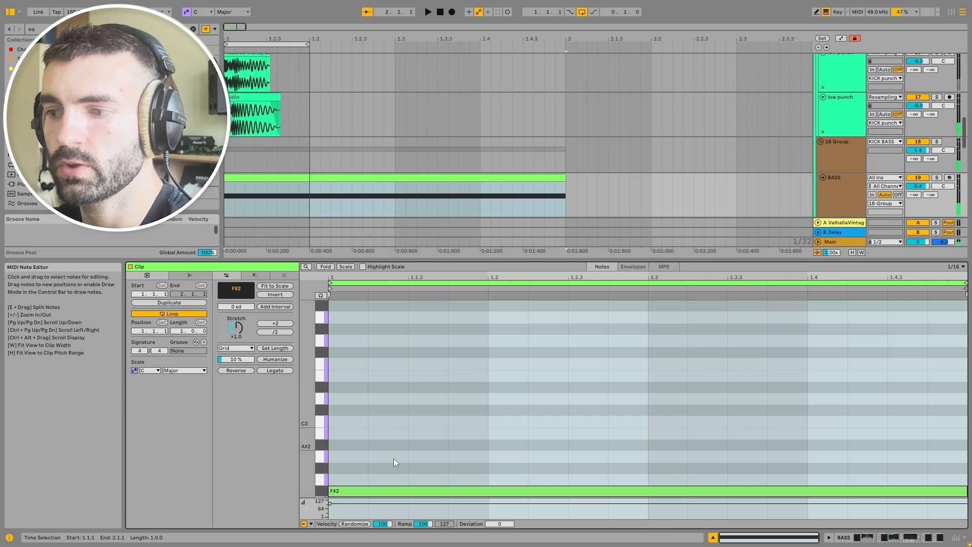
- Try the note in the first BASS track's clip at G#2 and play the loop
click(380, 490)
key(Up)
key(Up)
key(space)
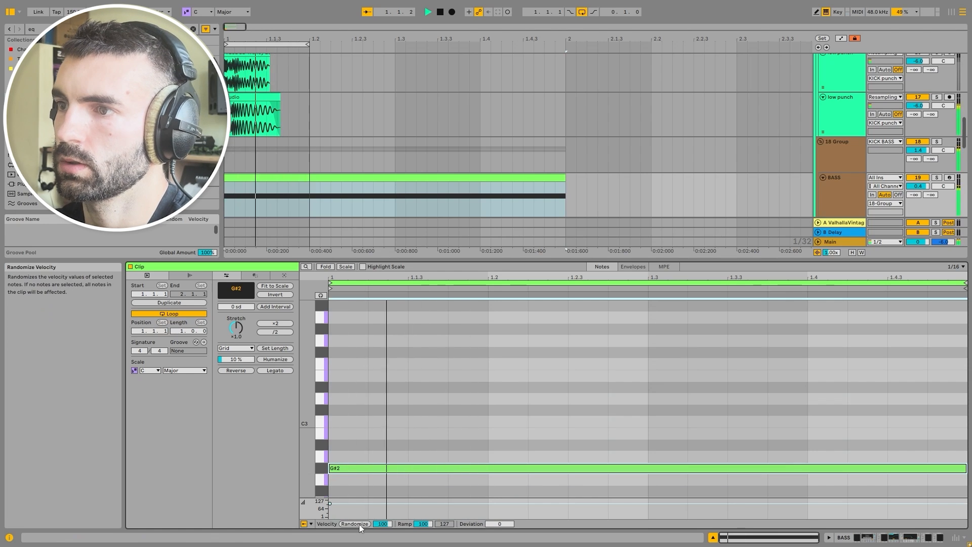
key(space)
- Transpose the note in the first BASS track's clip down to E2 and play the loop
key(Down)
key(Down)
key(Down)
key(Down)
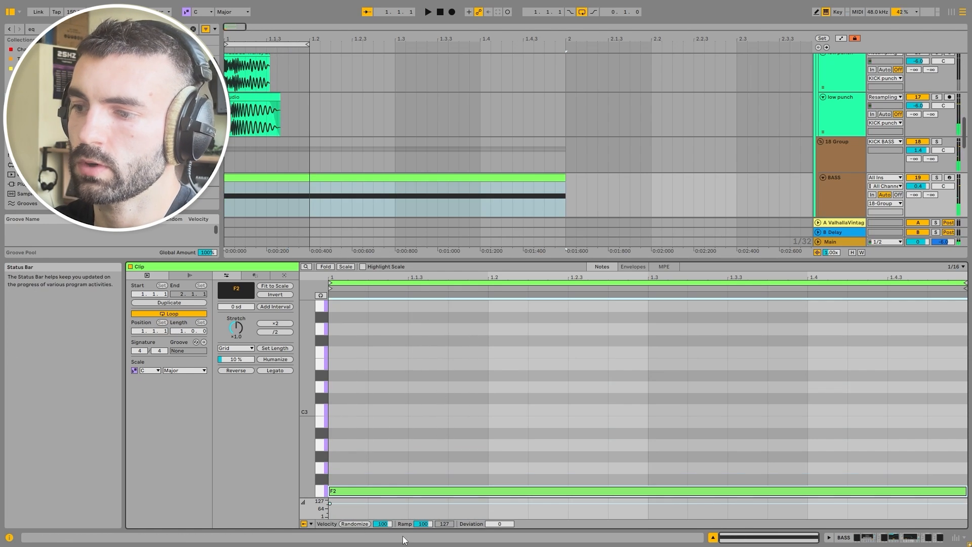
key(space)
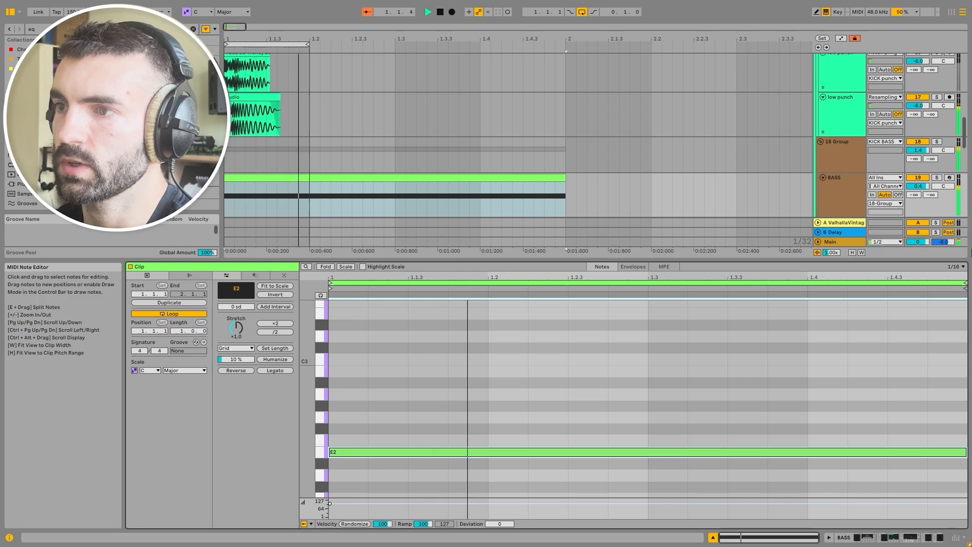
- Solo the bass group and set the low band of its EQ Eight to -2.85 dB at 77.4 Hz
click(832, 190)
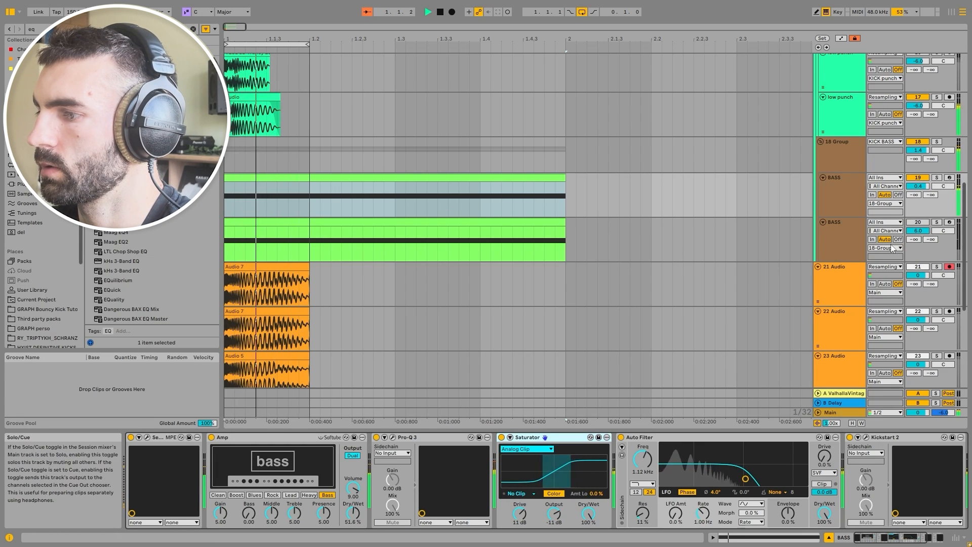
scroll(860, 283, down, 3)
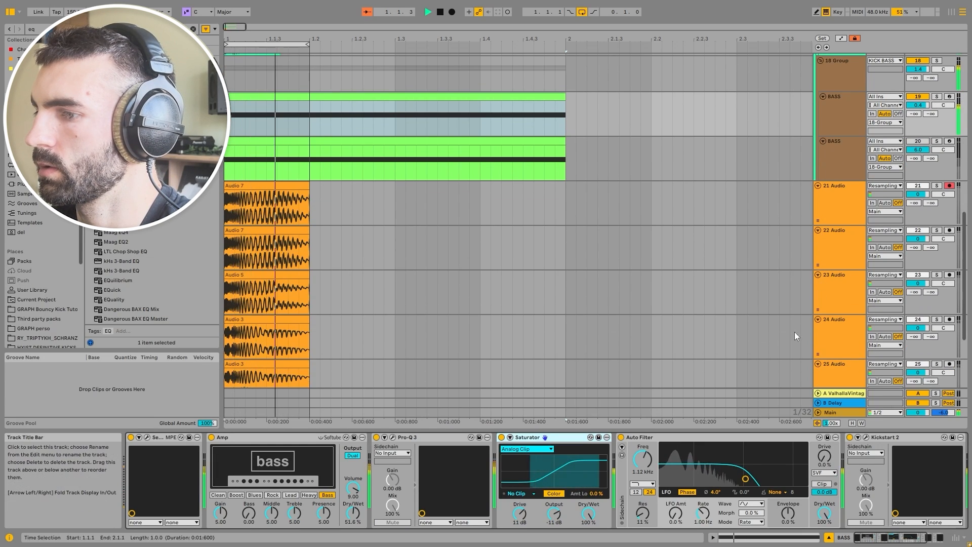
click(621, 437)
scroll(833, 187, up, 3)
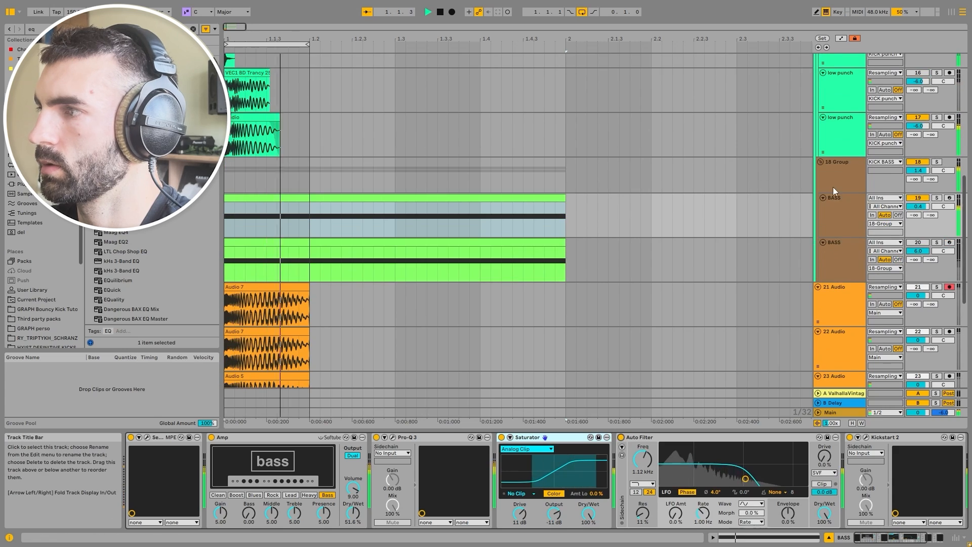
click(843, 178)
drag(216, 479, 209, 484)
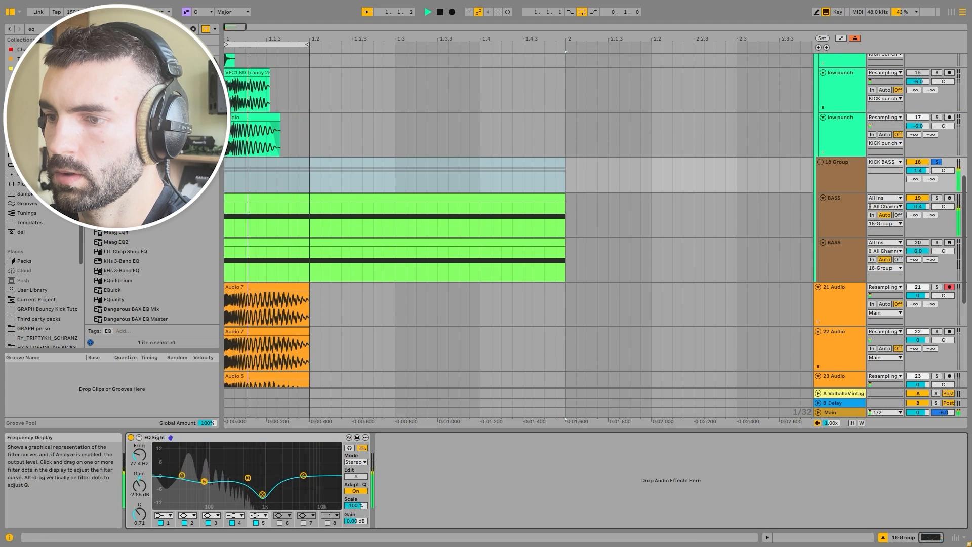
- Enable band 6 of the bass group's EQ Eight, boost it 4.83 dB at 303 Hz, and unsolo the group
click(282, 524)
click(281, 523)
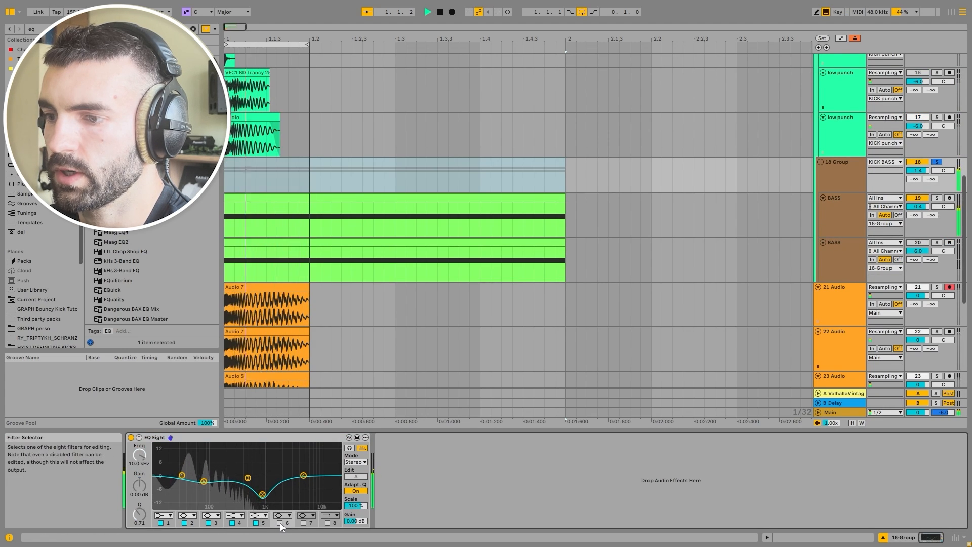
drag(322, 475, 238, 466)
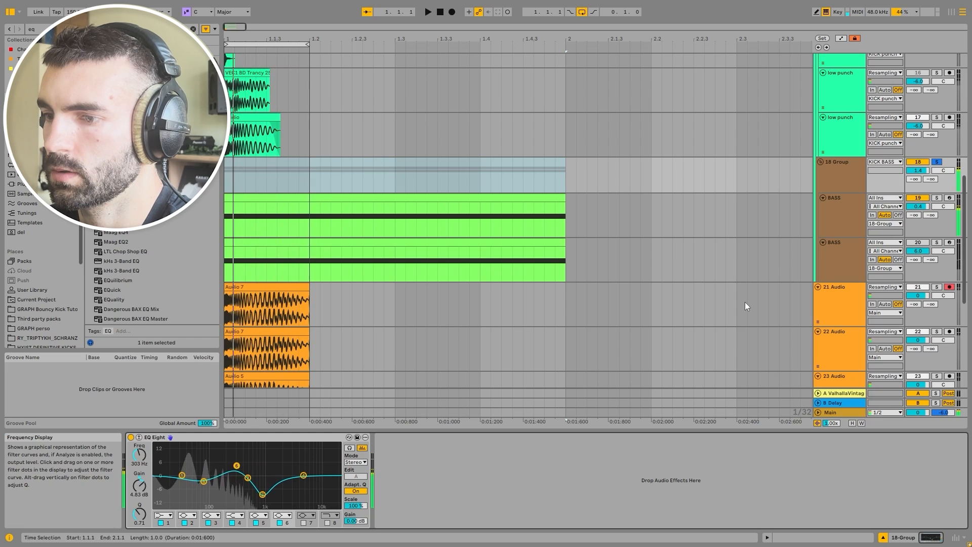
click(936, 162)
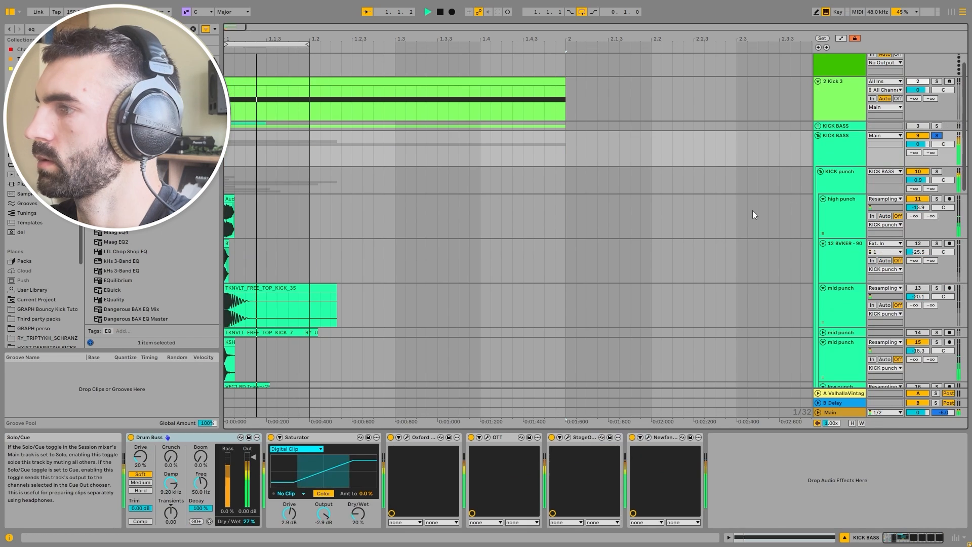
- In the first BASS track's Pro-Q 3, add a bell band at 4260.5 Hz with a 7.13 dB boost
scroll(752, 213, down, 3)
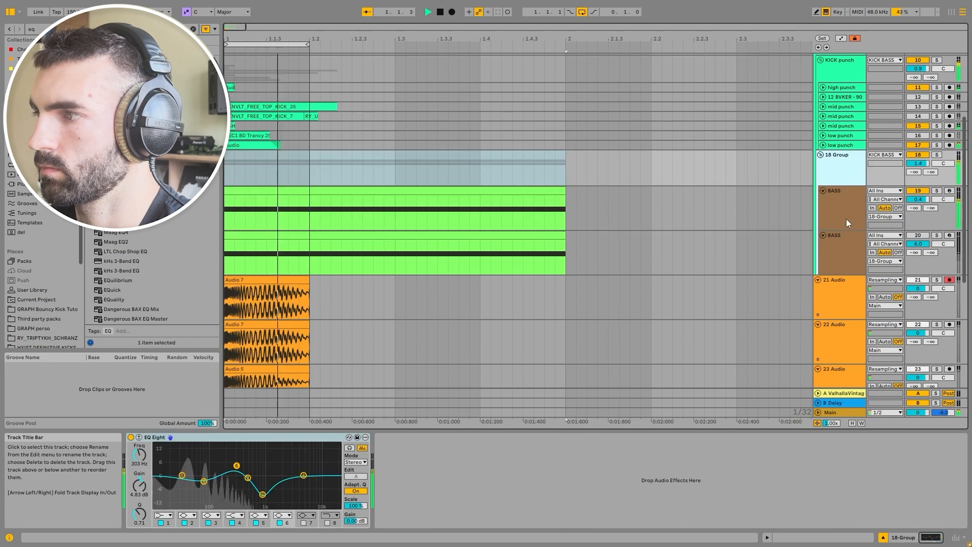
click(845, 219)
click(392, 437)
key(space)
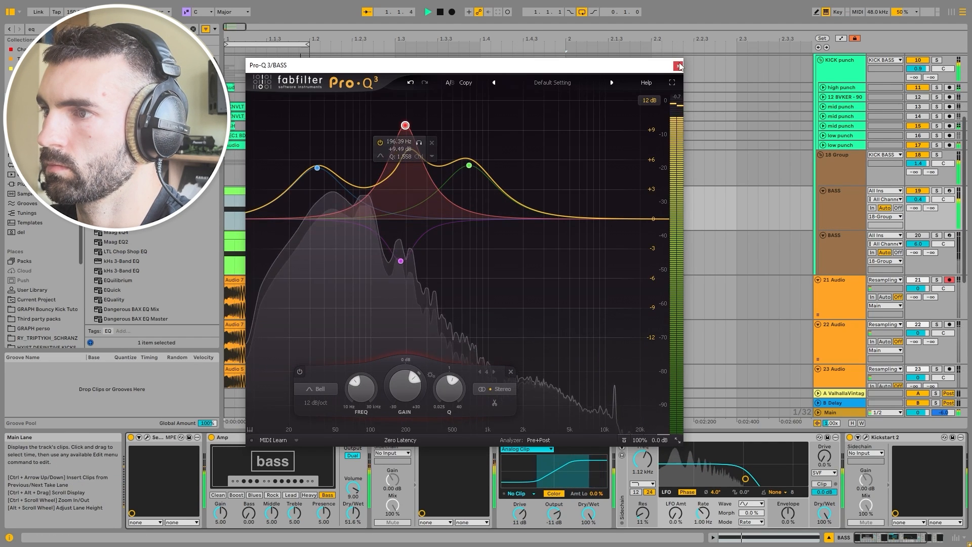
double_click(561, 151)
key(space)
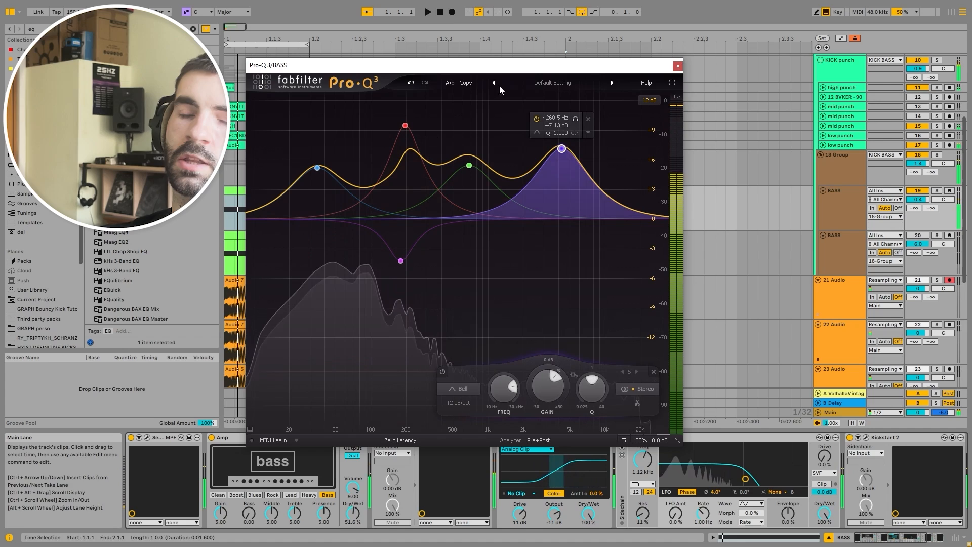
click(677, 66)
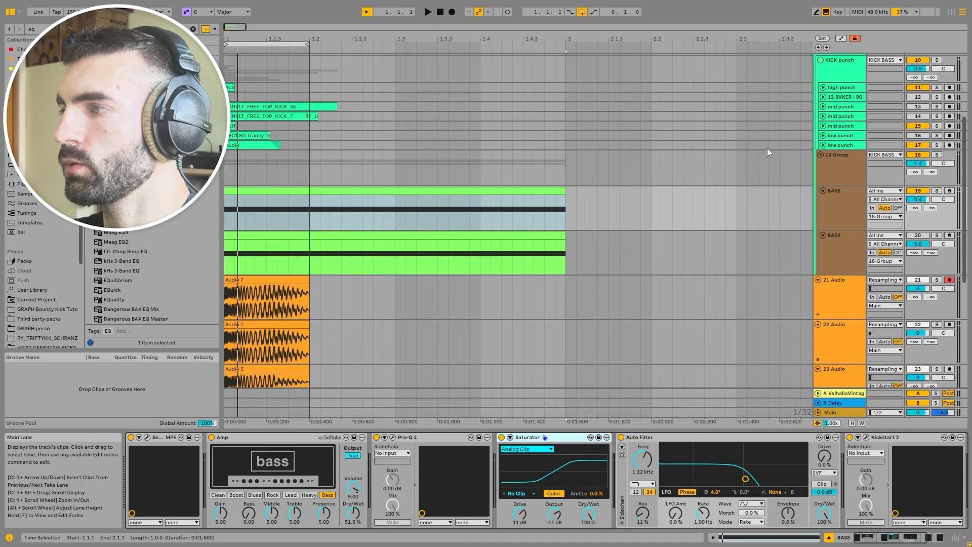
- Collapse the second KICK BASS group, then solo 21 Audio and play its resampled kick
scroll(767, 148, up, 5)
click(818, 157)
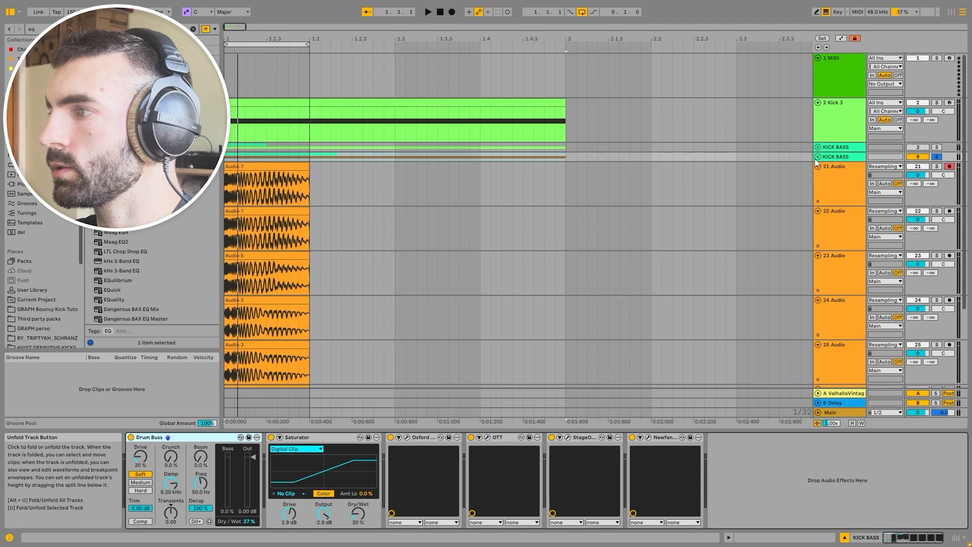
click(836, 184)
click(936, 167)
key(space)
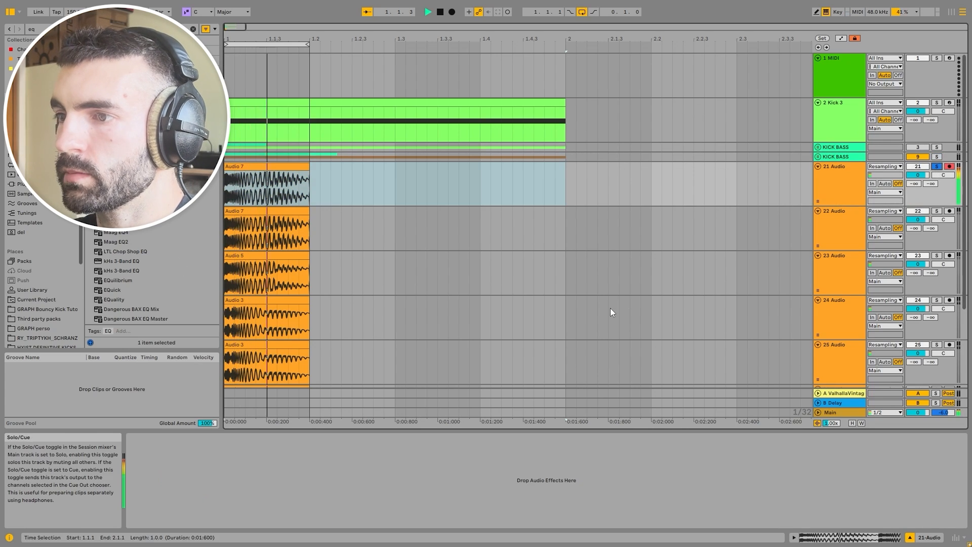
- Audition the resampled kicks on 23 Audio, 24 Audio and 25 Audio by soloing each track in turn
key(space)
click(937, 256)
key(space)
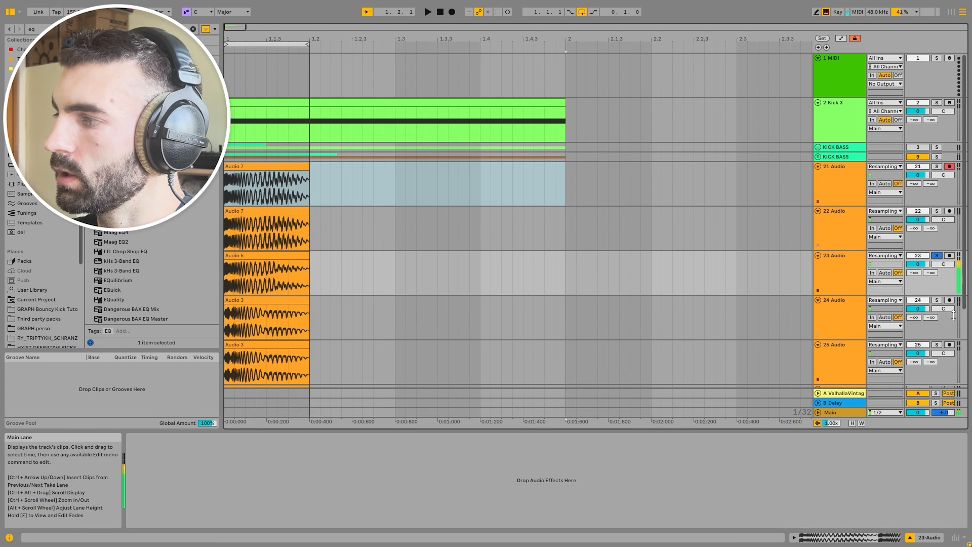
click(937, 299)
scroll(596, 305, down, 3)
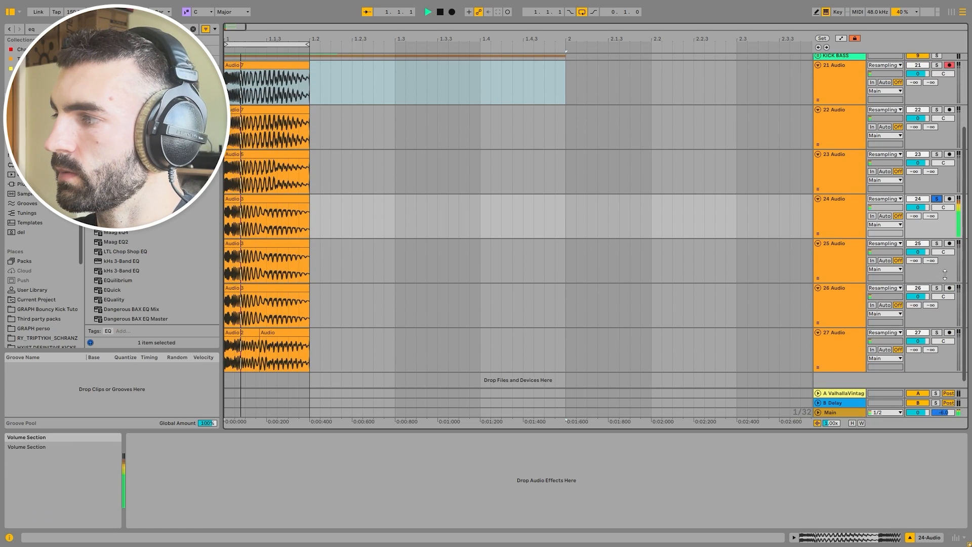
click(937, 242)
scroll(916, 270, down, 1)
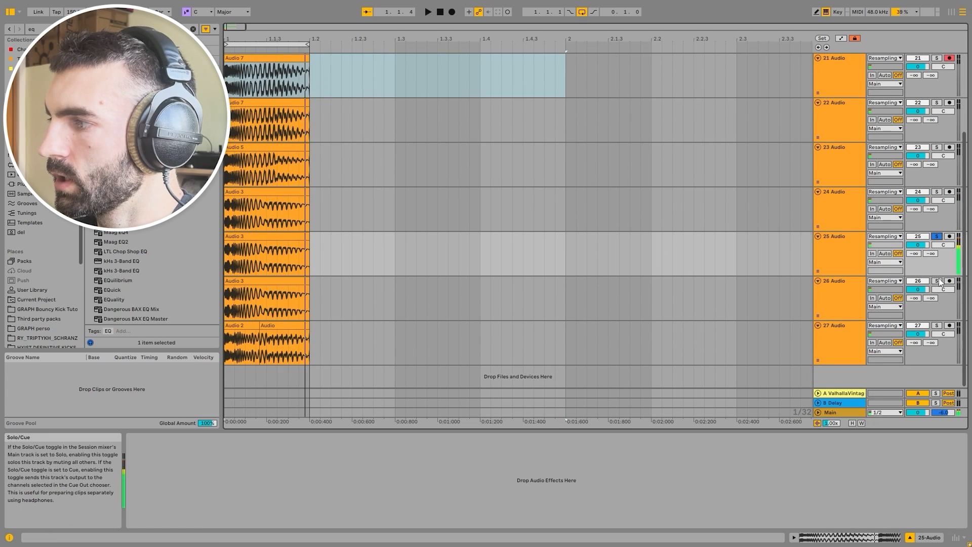
- Solo 26 Audio and 27 Audio in turn, and consolidate the two clips on 27 Audio into one
click(936, 281)
click(936, 325)
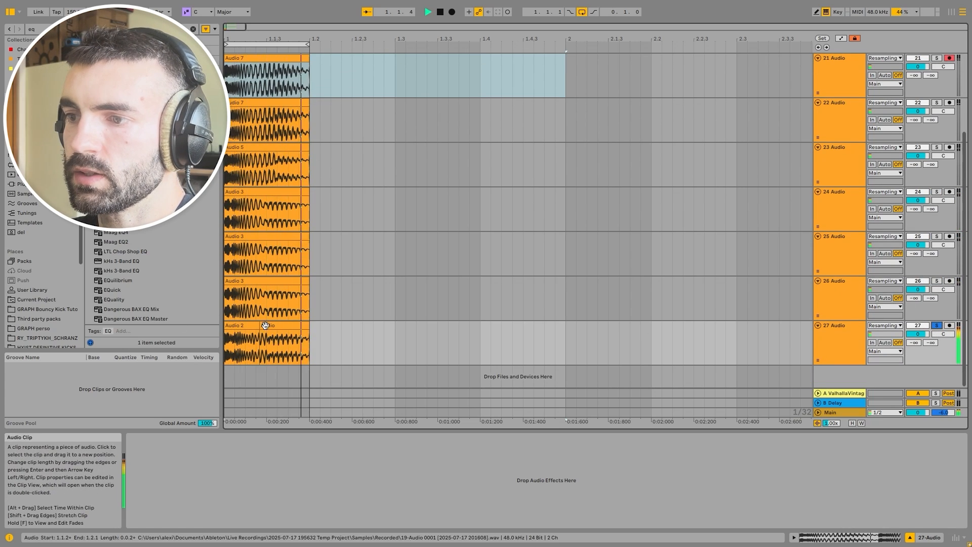
click(260, 338)
- Clear the browser search and preview a kick sample from the GRAPH Bouncy Kick Tuto folder
click(194, 31)
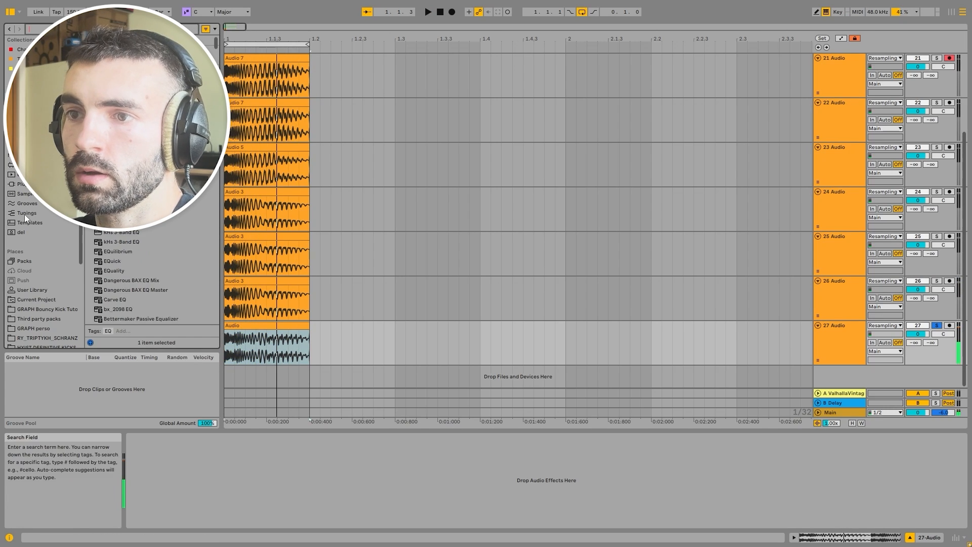
click(47, 308)
click(129, 136)
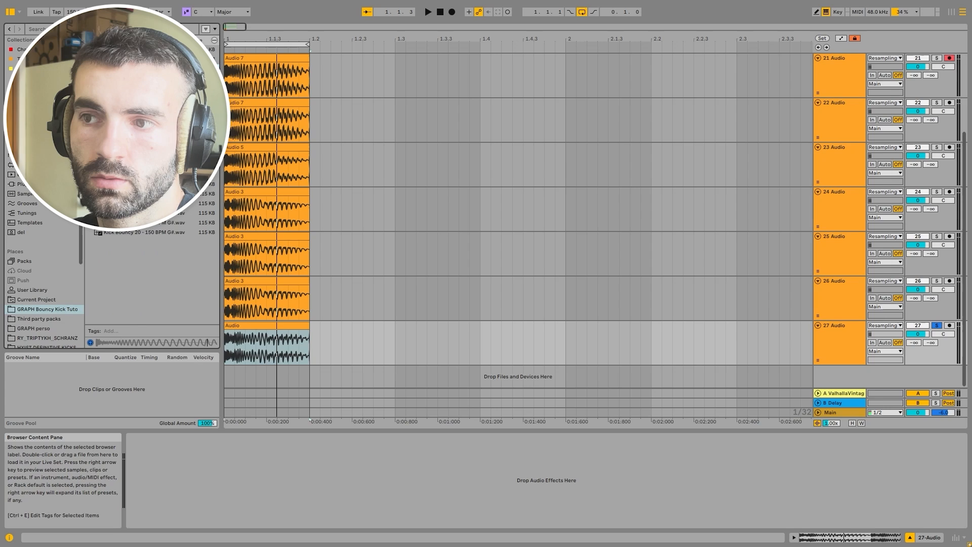
- Fold all tracks in the arrangement and select the clip on 24 Audio
click(290, 182)
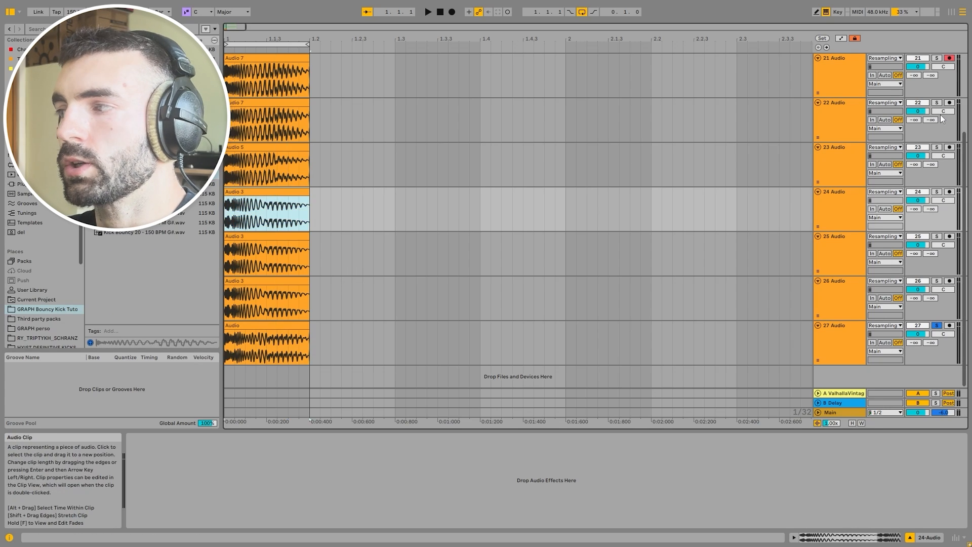
key(ctrl+a)
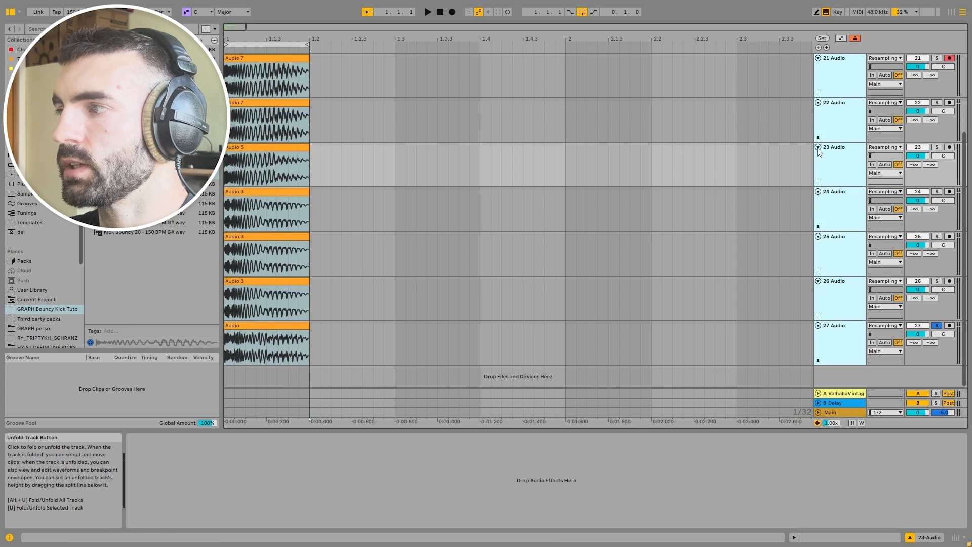
key(Left)
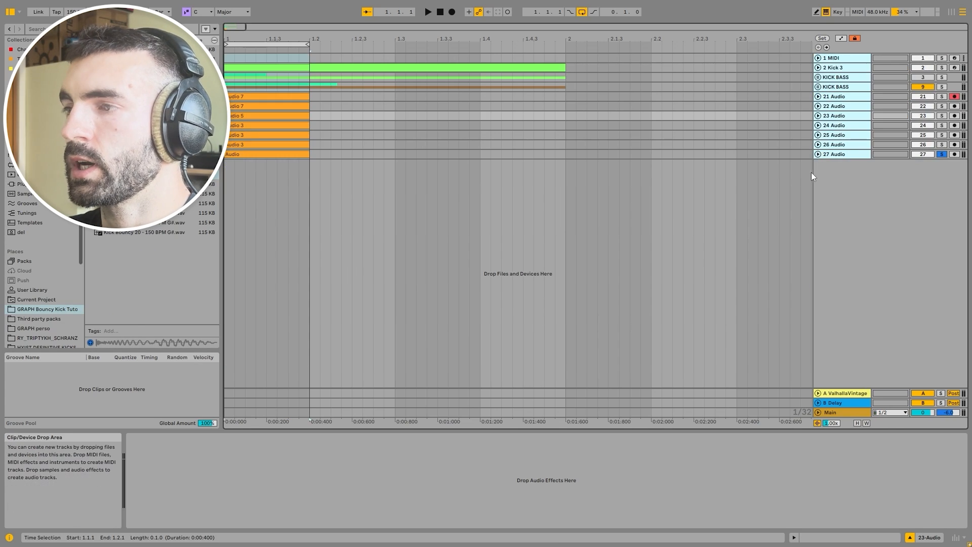
click(274, 125)
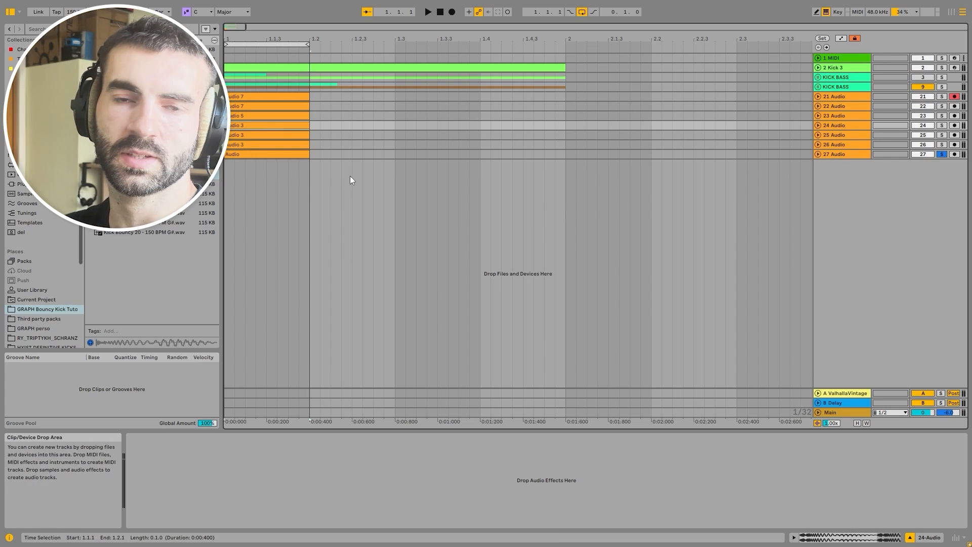